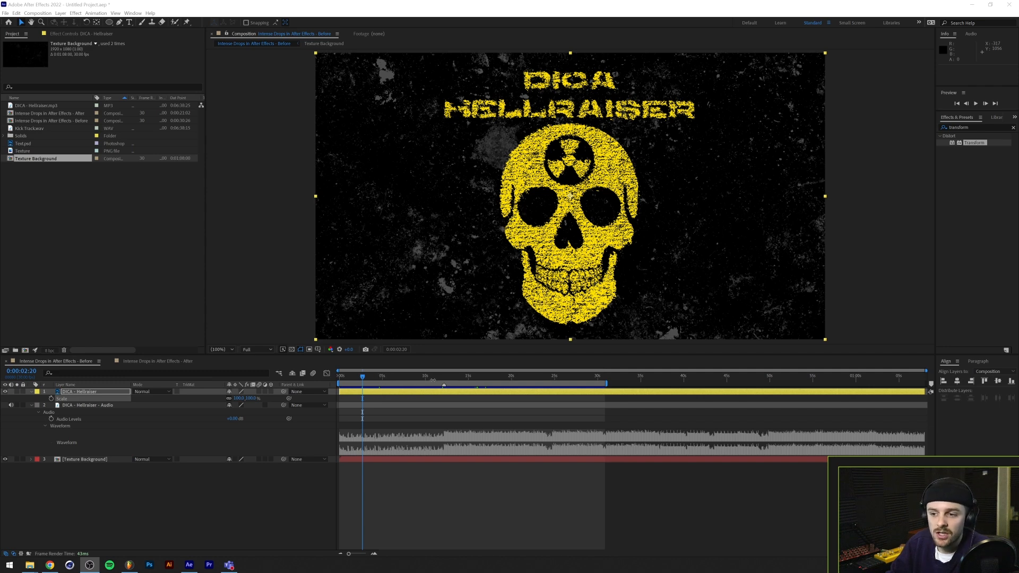
Preview the "Intense Drops in After Effects - Before" composition from its first frame
left_click_drag(405, 377, 284, 385)
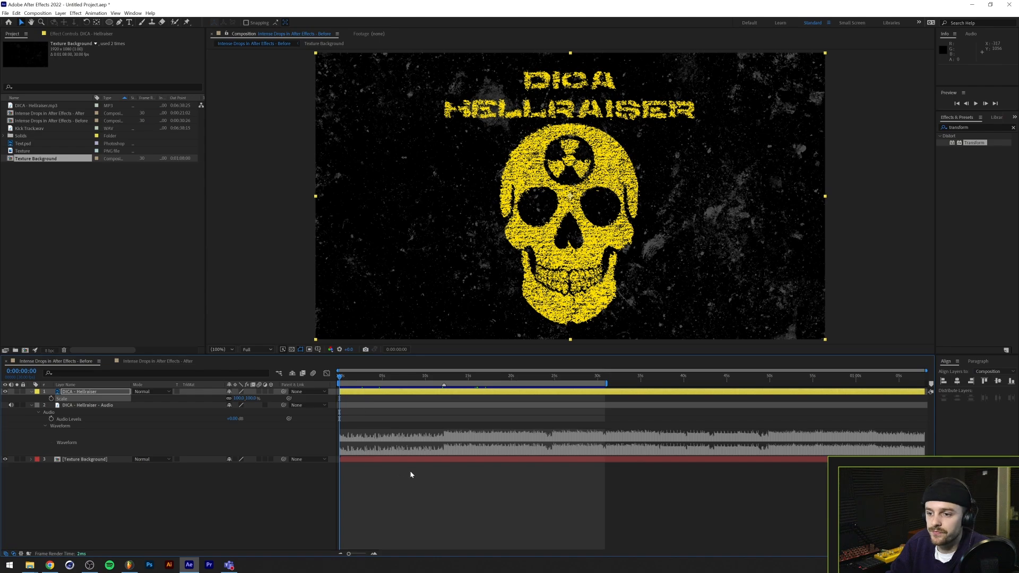
key("space")
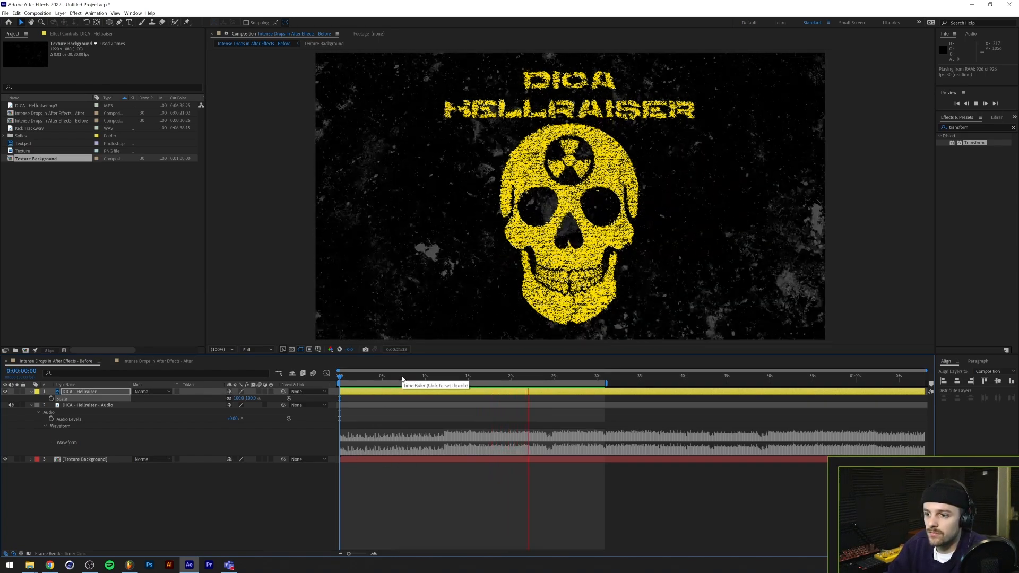
key("space")
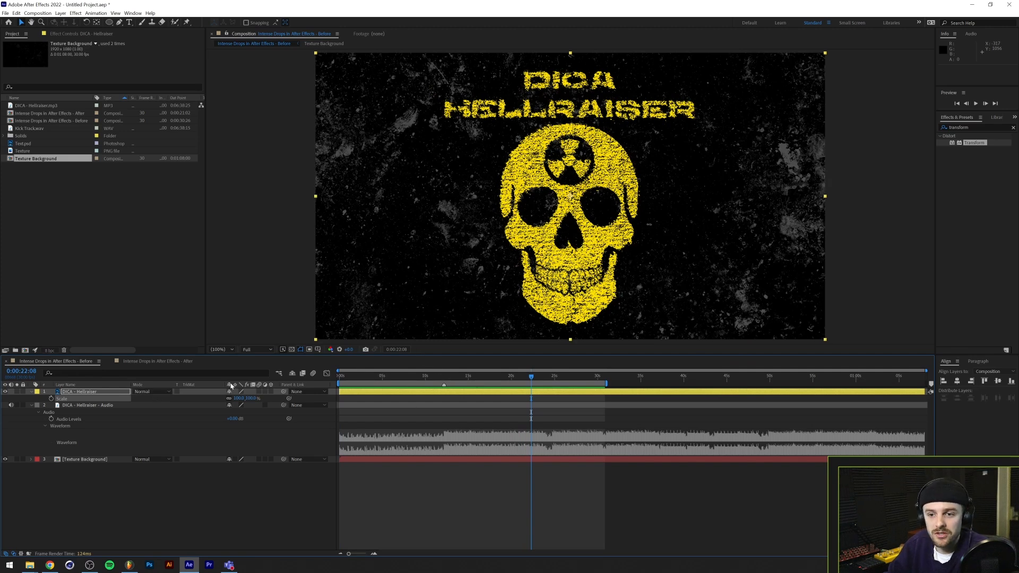
Open the "Intense Drops in After Effects - After" composition and preview its drop effects with the music
left_click(139, 361)
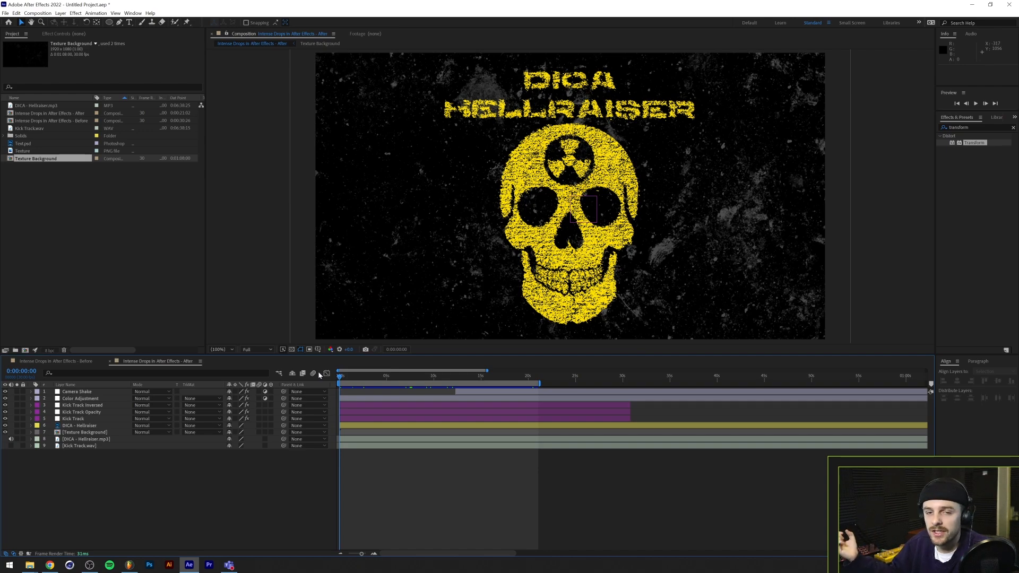
key("space")
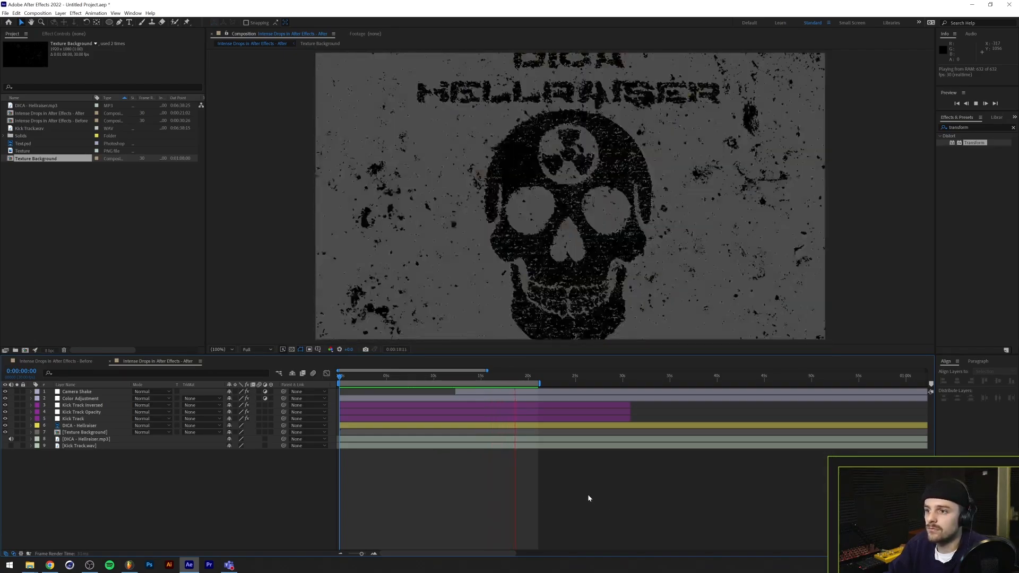
key("space")
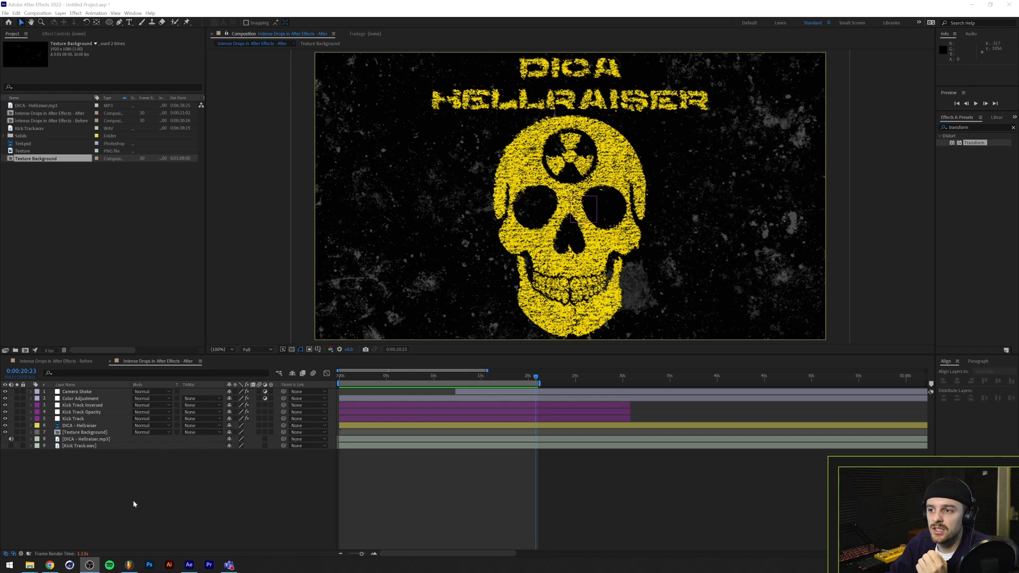
Switch to FL Studio and examine how the kick samples on Track 2 line up with the song's drop on Track 1
left_click(128, 564)
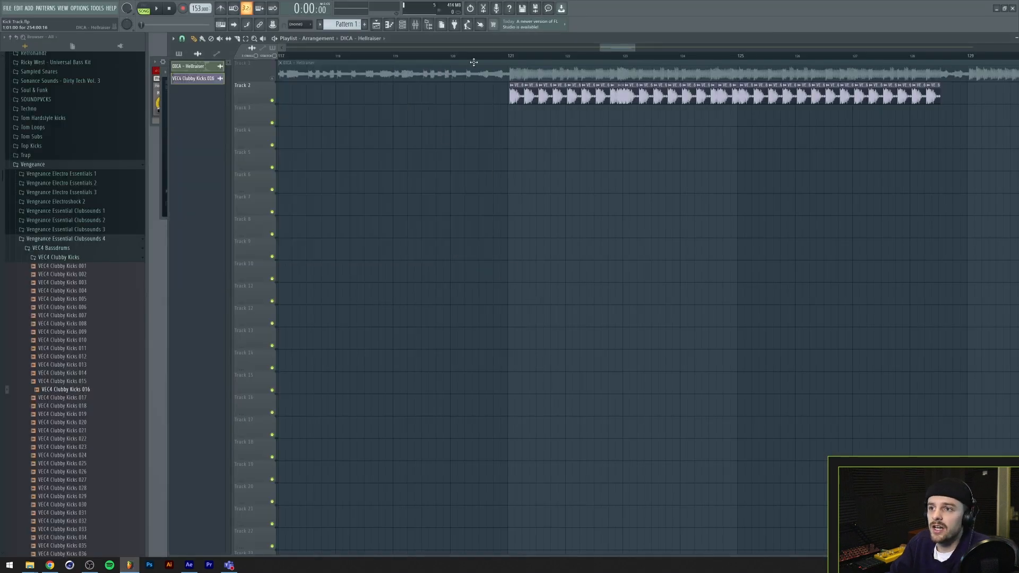
scroll(478, 62, "down", 8)
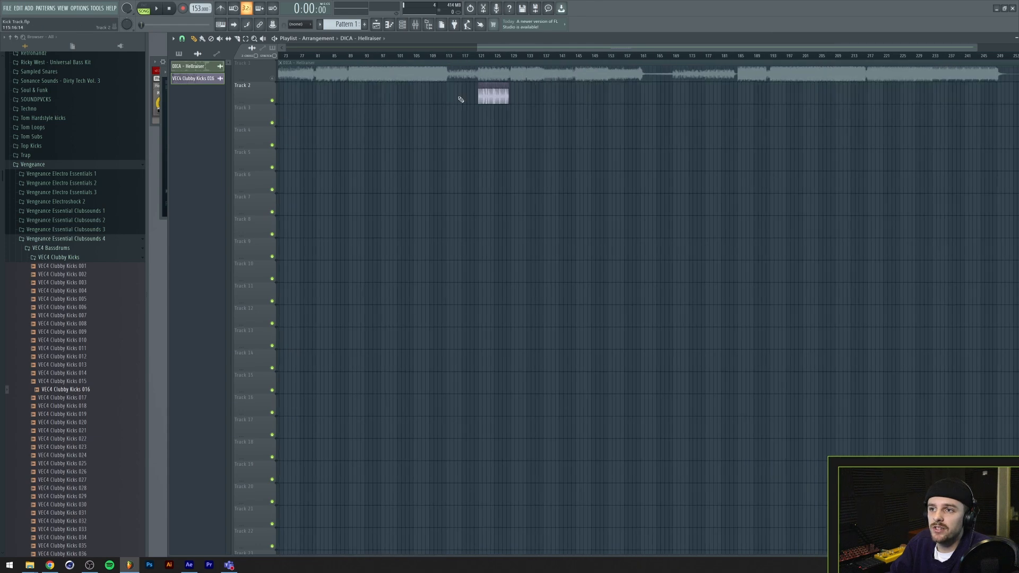
scroll(476, 61, "up", 7)
scroll(476, 61, "up", 3)
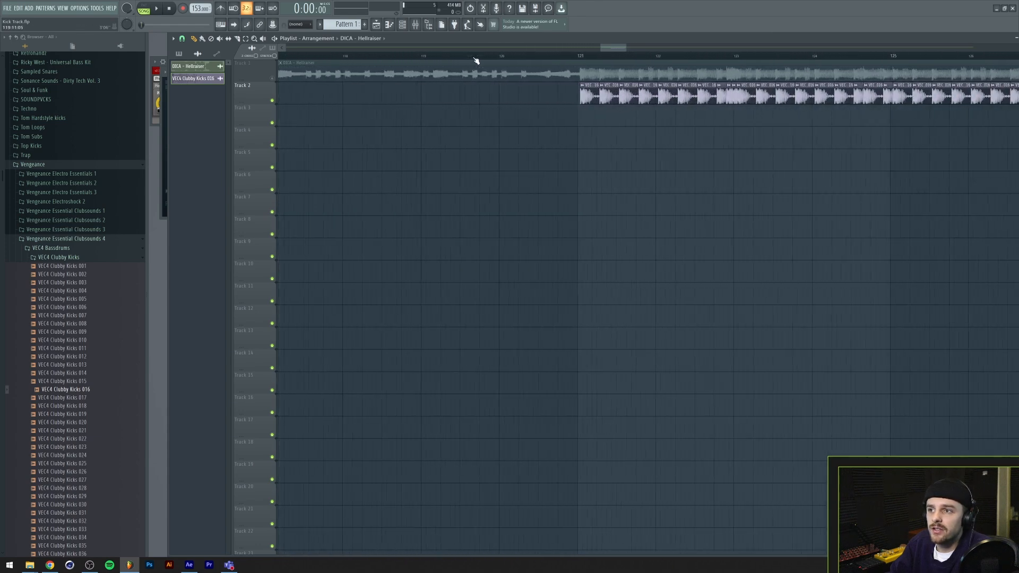
scroll(478, 62, "down", 4)
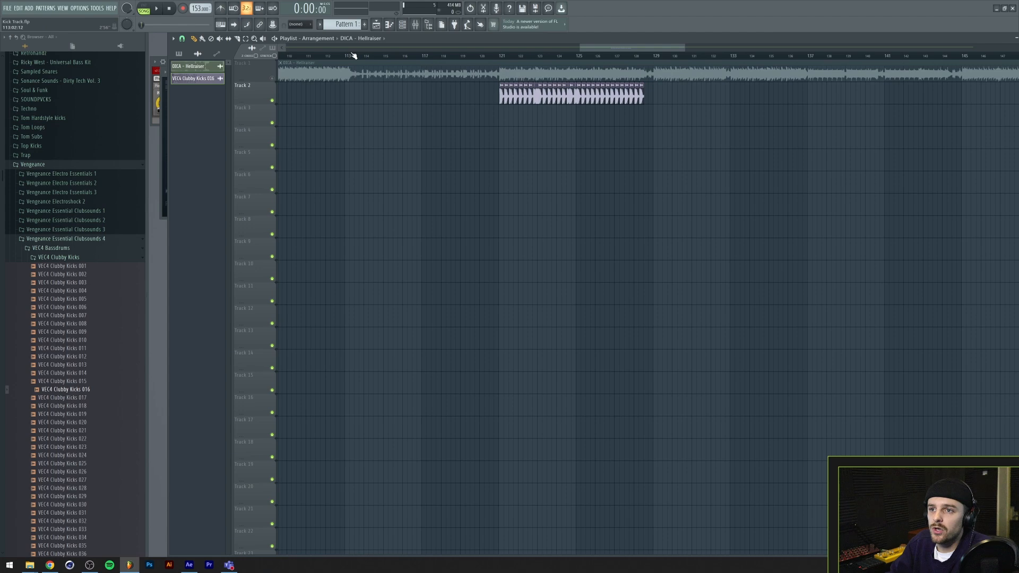
left_click_drag(509, 62, 396, 62)
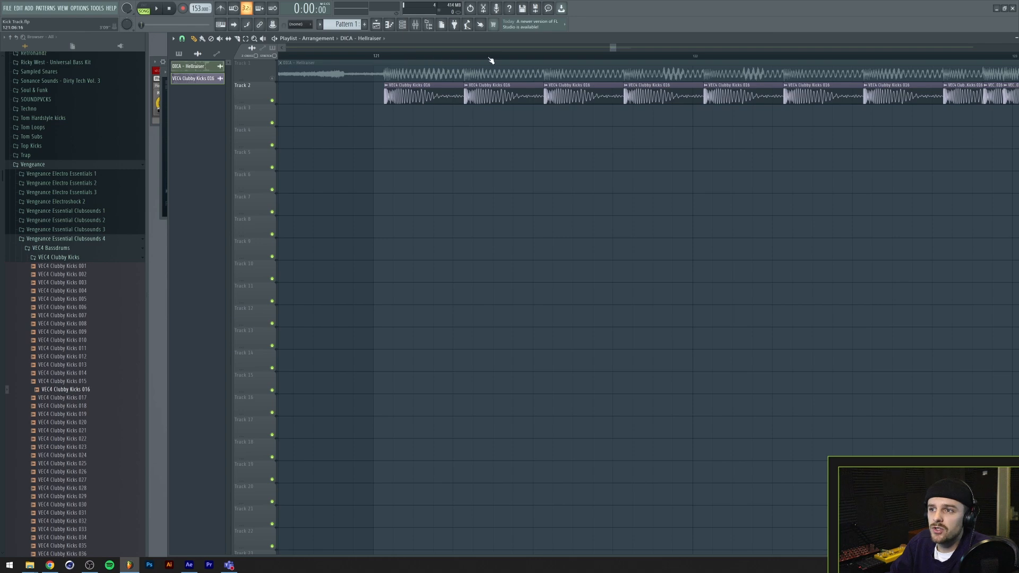
scroll(477, 63, "down", 6)
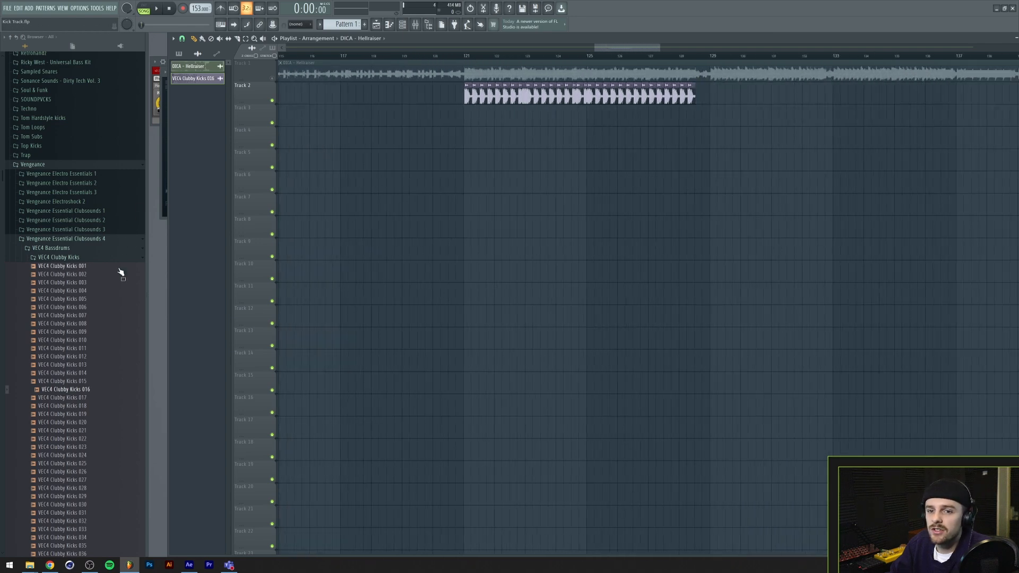
scroll(469, 63, "up", 3)
scroll(470, 63, "down", 2)
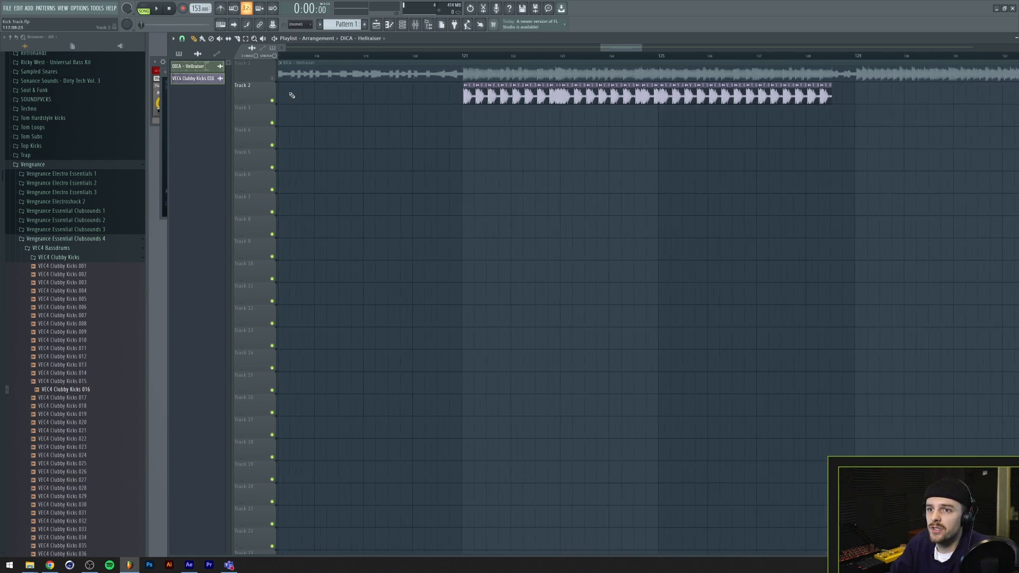
Unmute Track 1 and play from just before the drop, muting each track in turn to compare the song and kicks
left_click(272, 78)
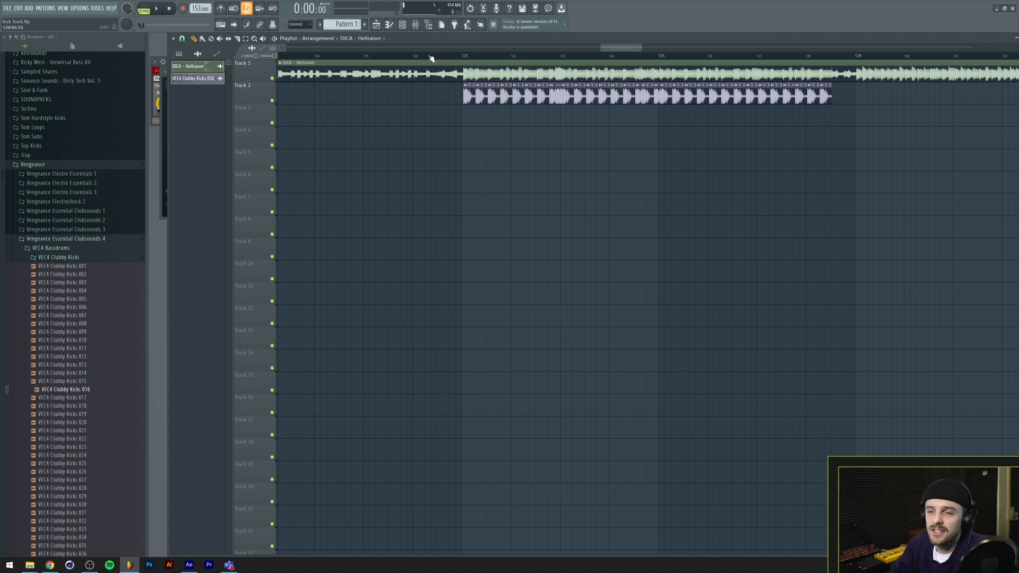
left_click(398, 55)
key("space")
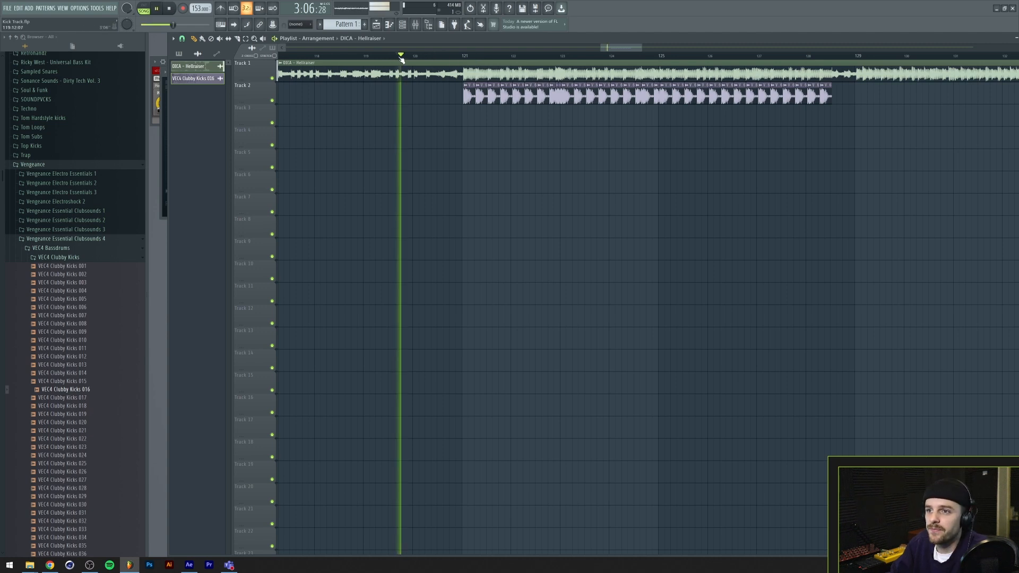
left_click(272, 100)
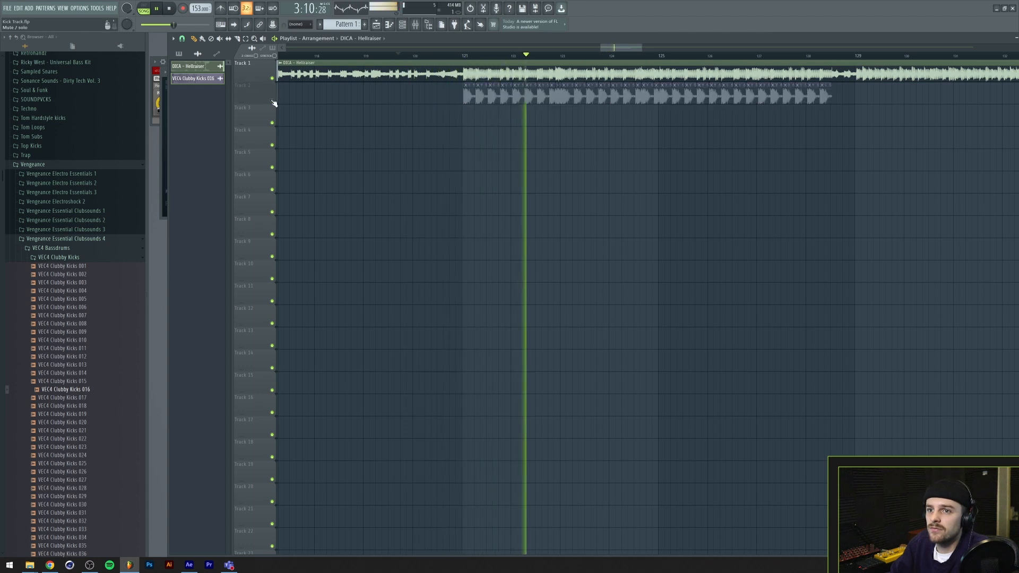
left_click(272, 101)
left_click(273, 79)
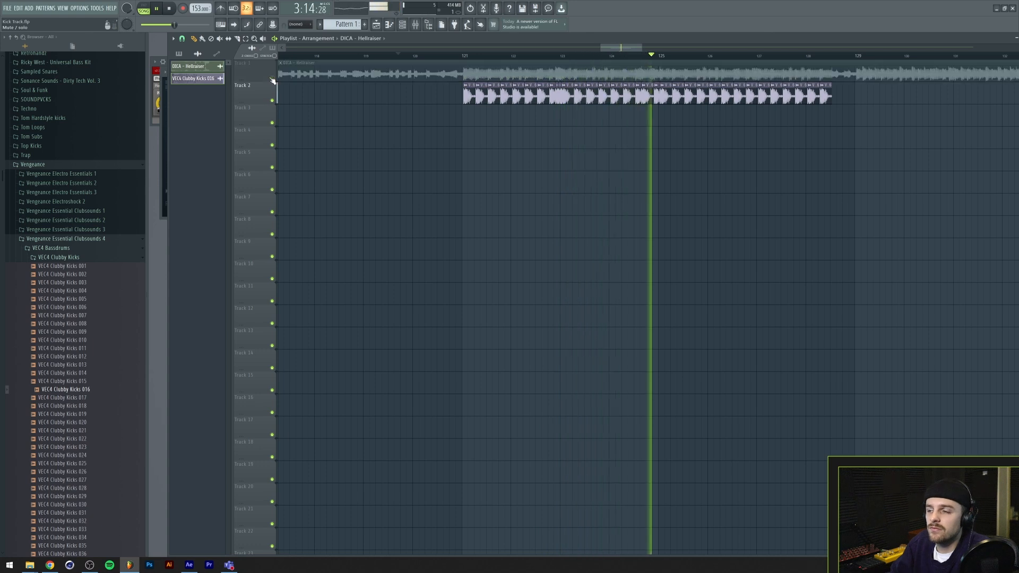
left_click(272, 78)
key("space")
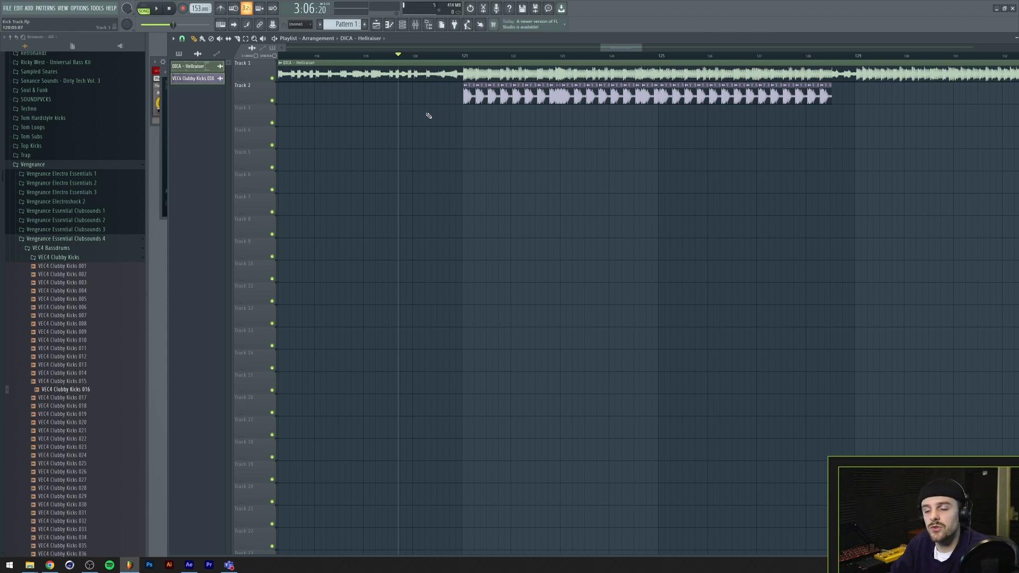
Switch back to After Effects, duplicate the Before composition, and rename the copy "Intense Drops in After Effects - Demonstrate"
mouse_move(189, 564)
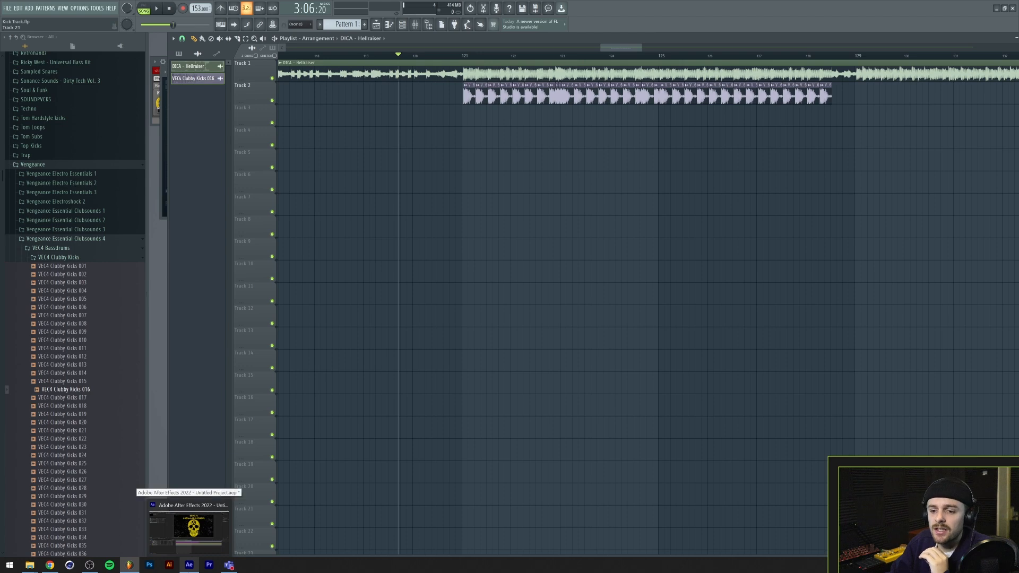
left_click(211, 503)
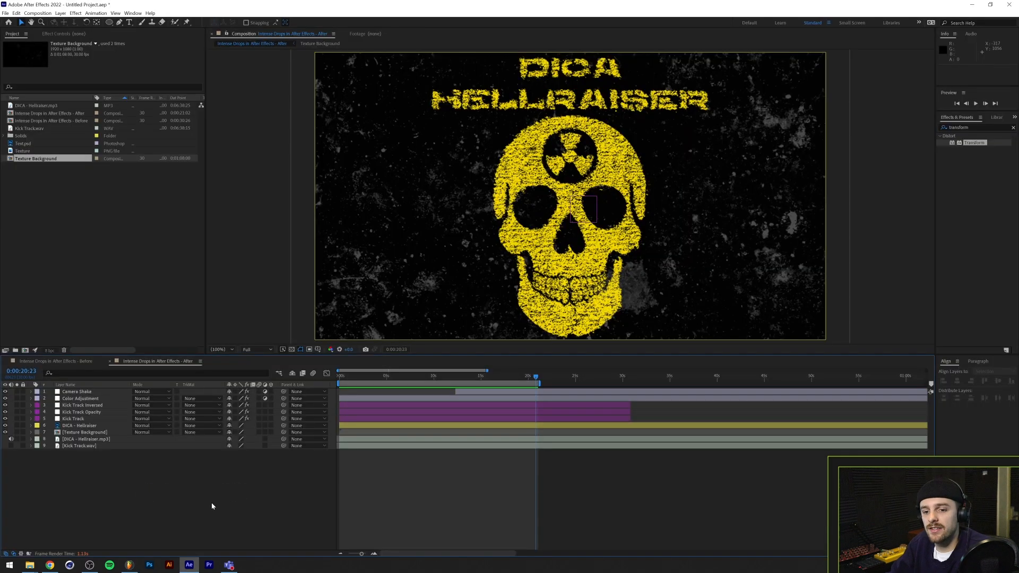
left_click(60, 362)
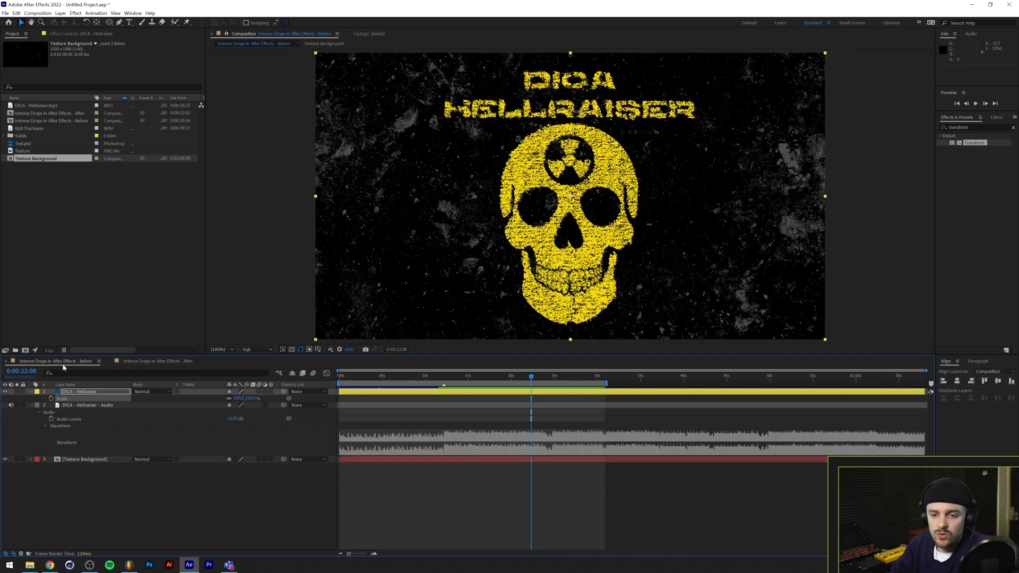
left_click(66, 121)
key("ctrl+d")
key("Return")
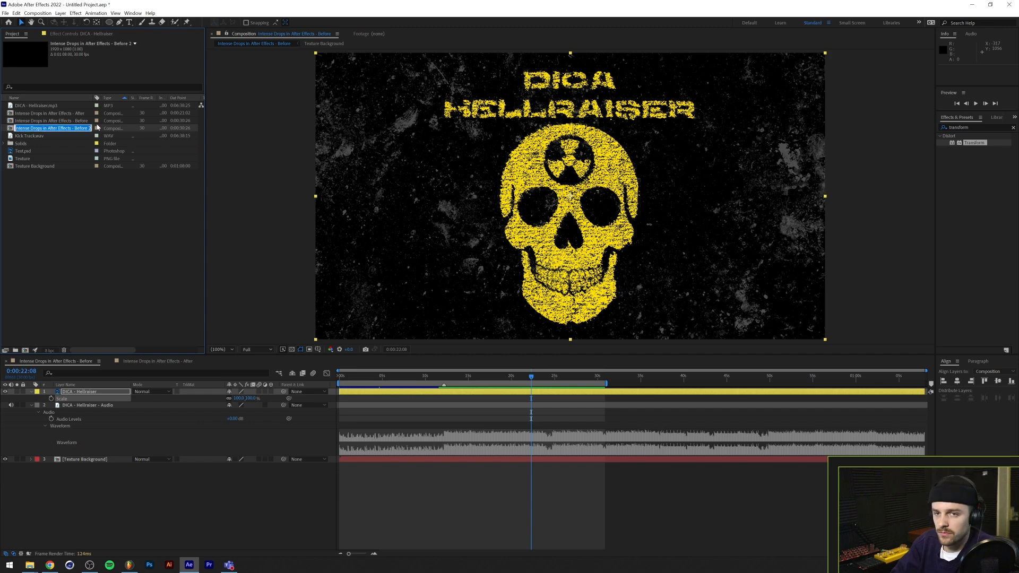
key("BackSpace")
key("BackSpace")
type("Demonstrat")
type("e")
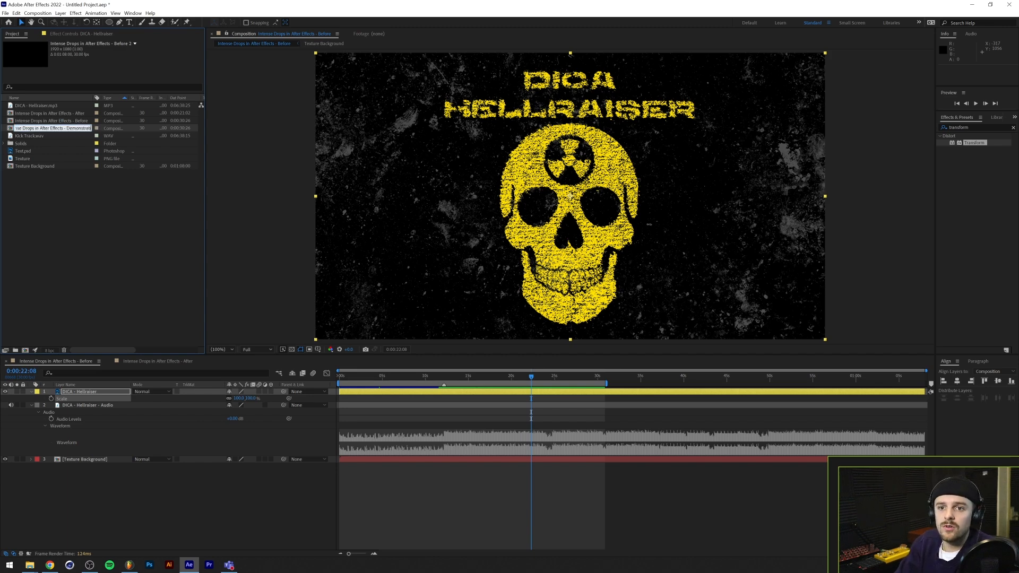
key("Return")
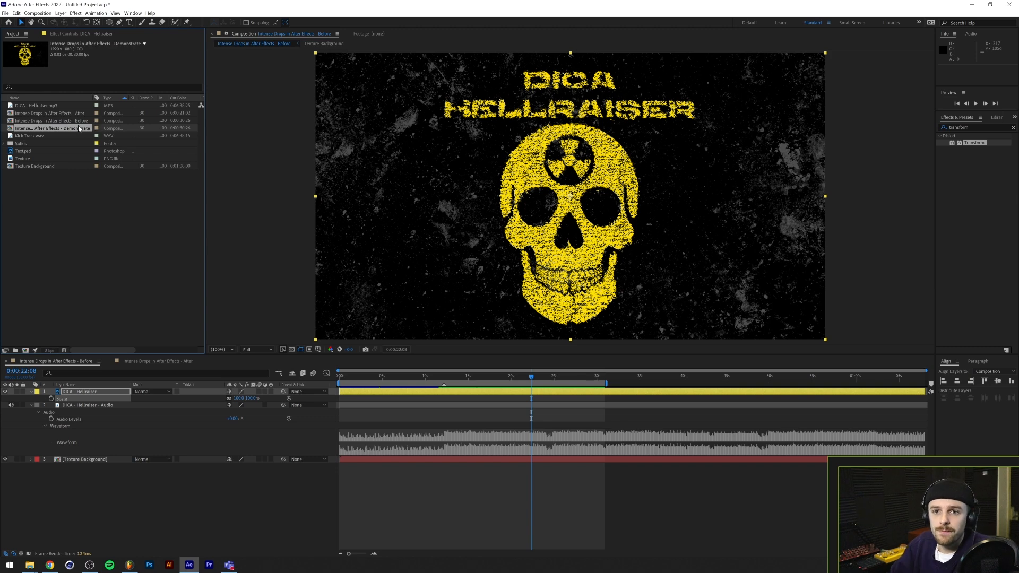
Open the Demonstrate composition and delete its "DICA - Hellraiser - Audio" layer
double_click(81, 128)
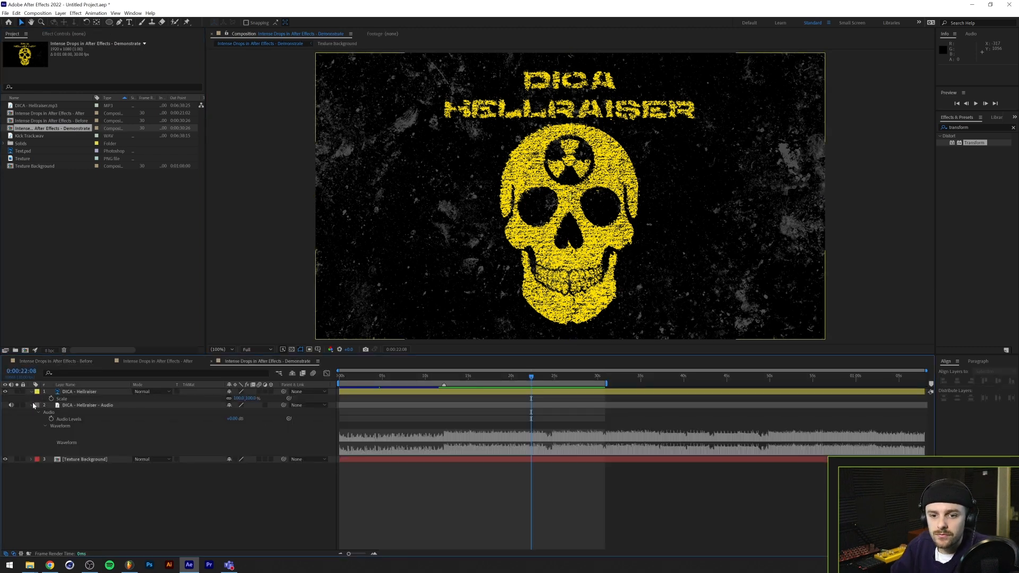
left_click(85, 405)
key("Delete")
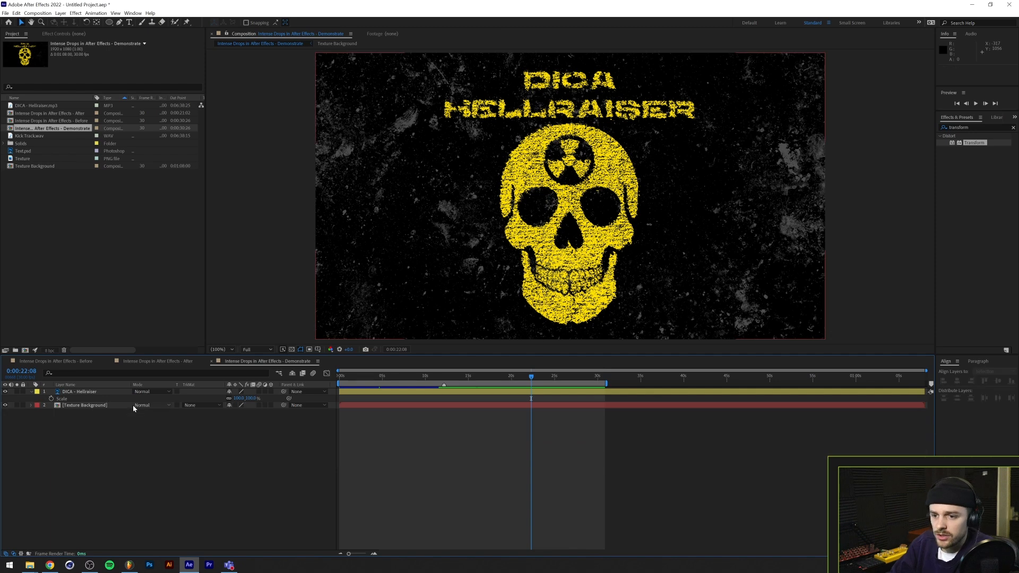
Switch to FL Studio and mute the song on Track 1, leaving only the kick track active
left_click(129, 565)
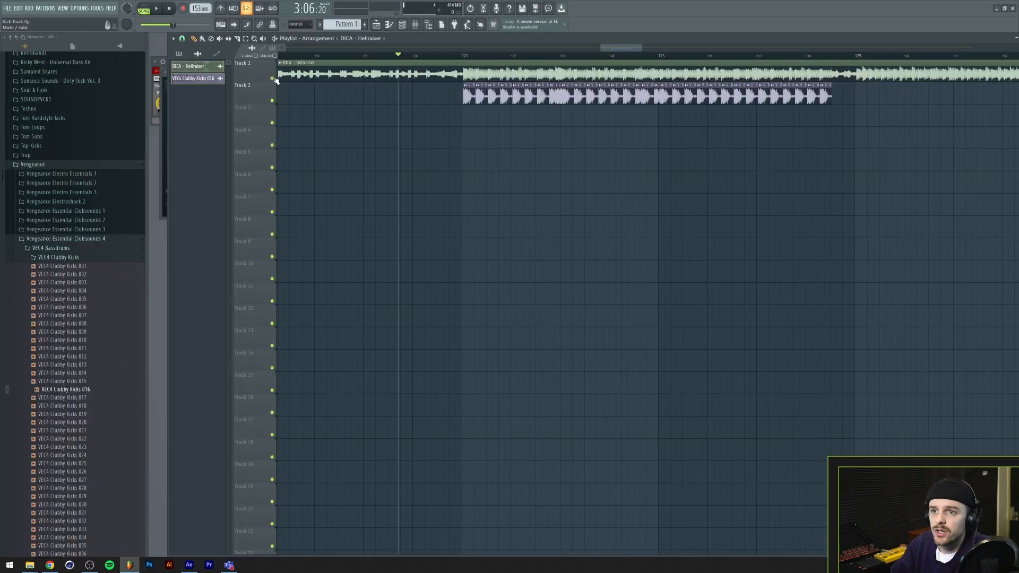
left_click(273, 78)
scroll(484, 66, "down", 5)
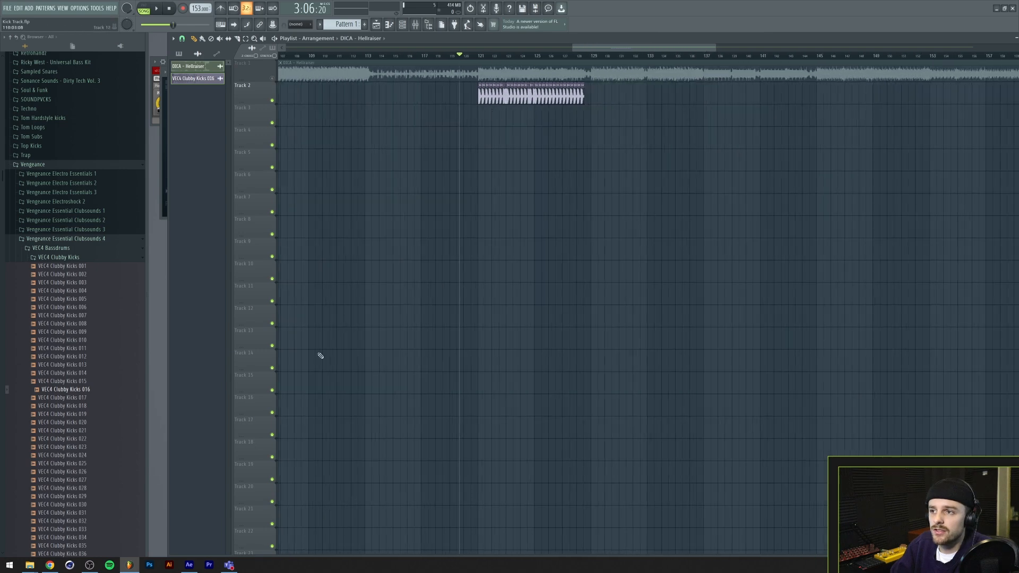
Switch to After Effects and add Kick Track.wav and DICA - Hellraiser.mp3 beneath the existing layers of the Demonstrate composition
left_click(189, 565)
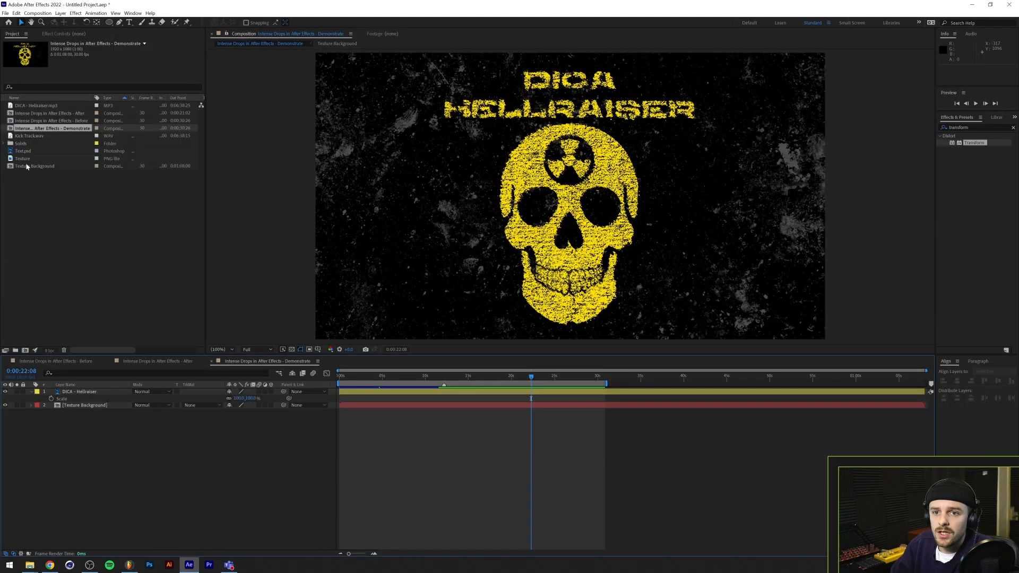
left_click(48, 136)
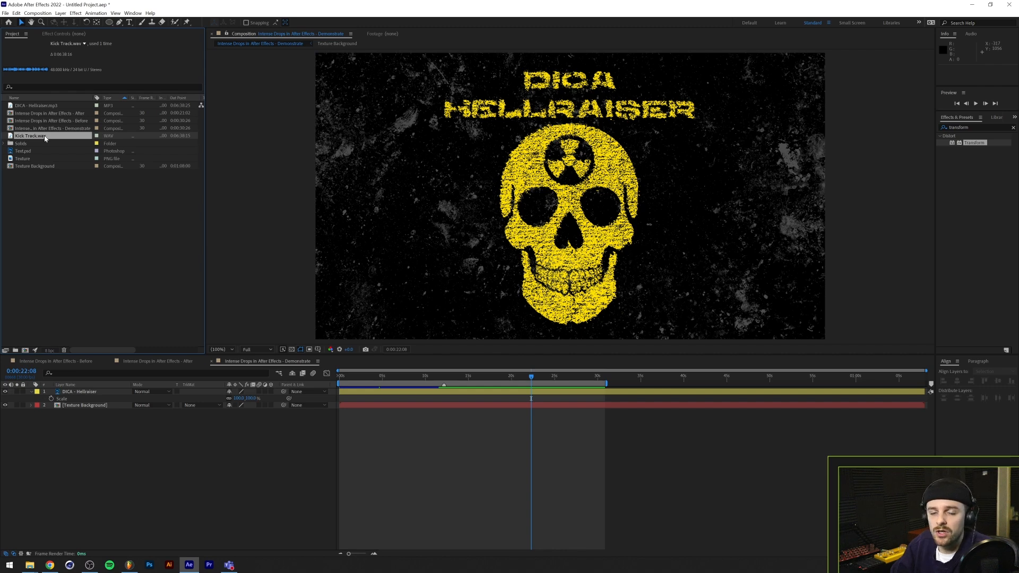
left_click(42, 106, "ctrl")
left_click_drag(51, 137, 103, 452)
Reveal the audio waveforms of the Kick Track.wav and DICA - Hellraiser.mp3 layers and inspect them along the timeline
left_click(31, 418)
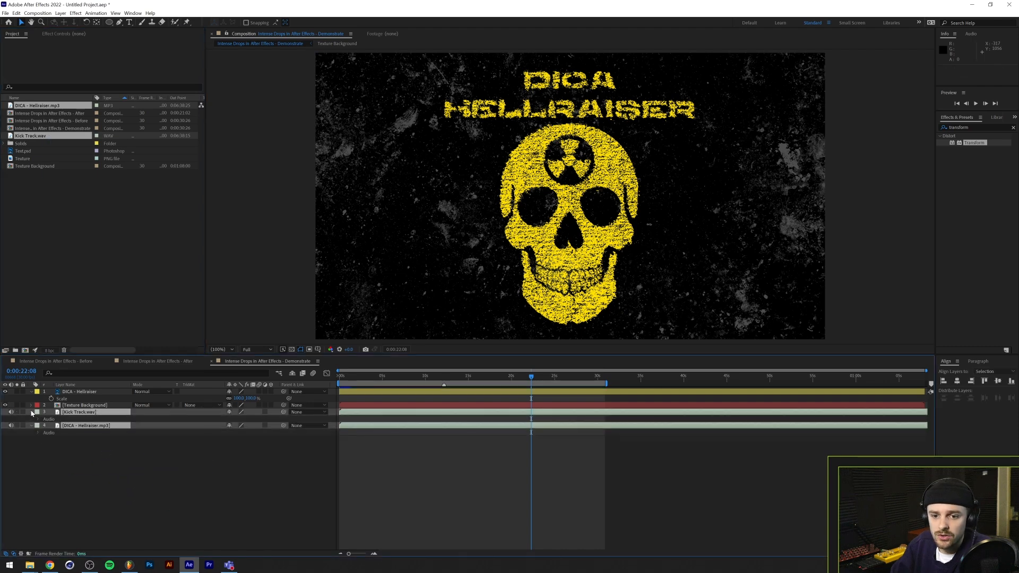
left_click(38, 419)
left_click(38, 446)
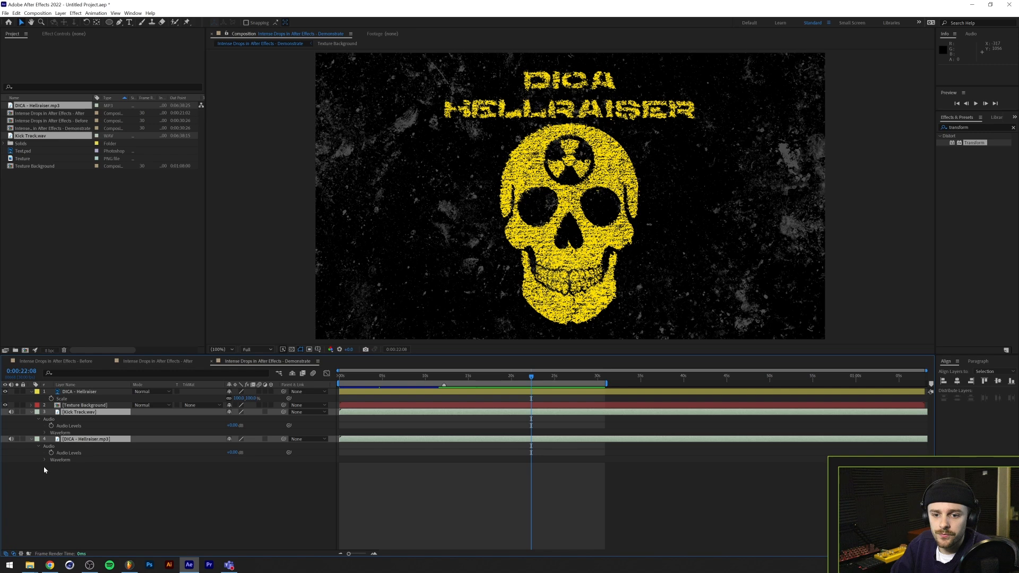
left_click(45, 433)
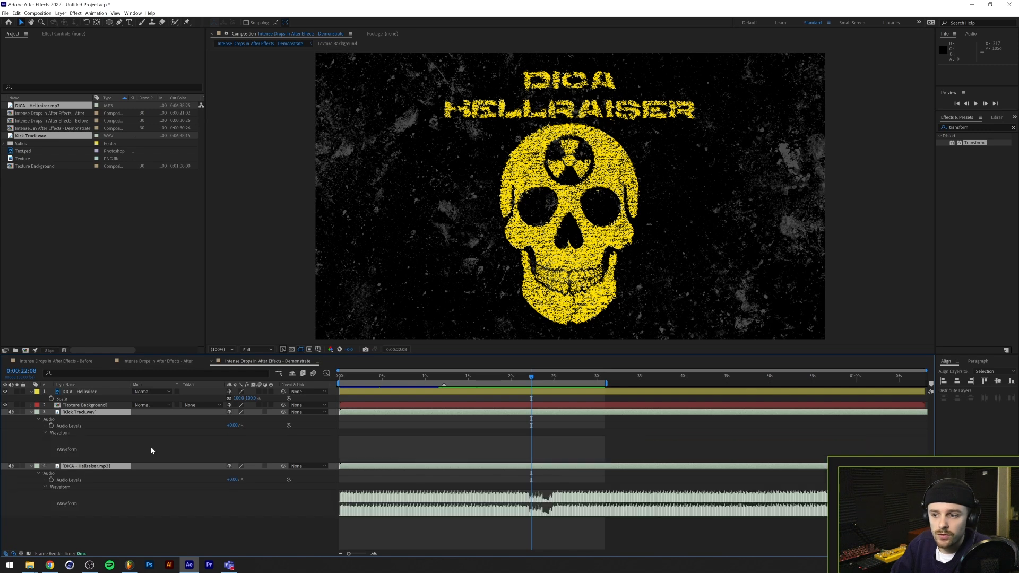
scroll(185, 443, "up", 4)
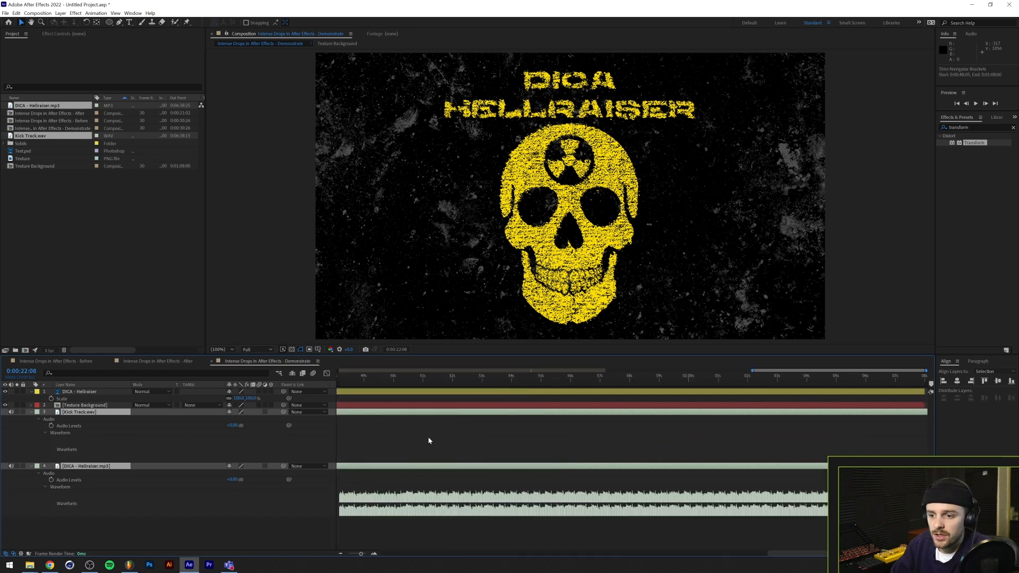
scroll(429, 438, "down", 5)
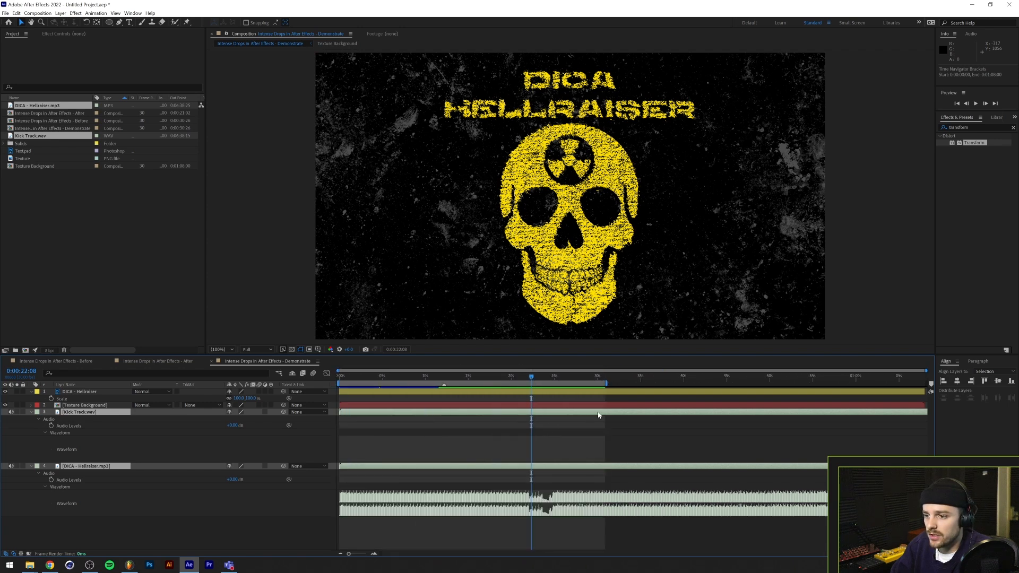
Set the Demonstrate composition's duration to 0:11:08:00 in its composition settings
left_click(317, 361)
left_click(356, 407)
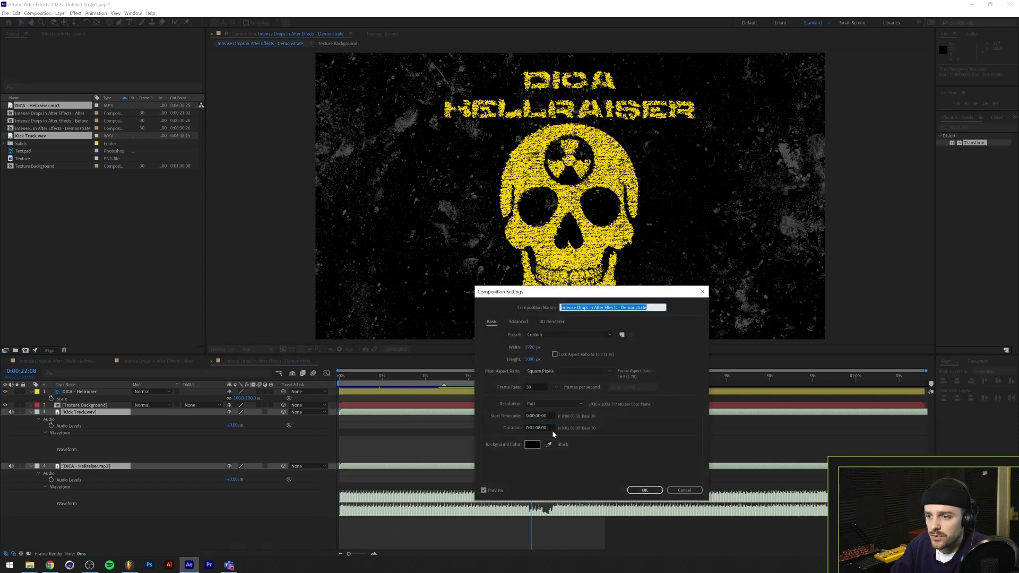
left_click(527, 428)
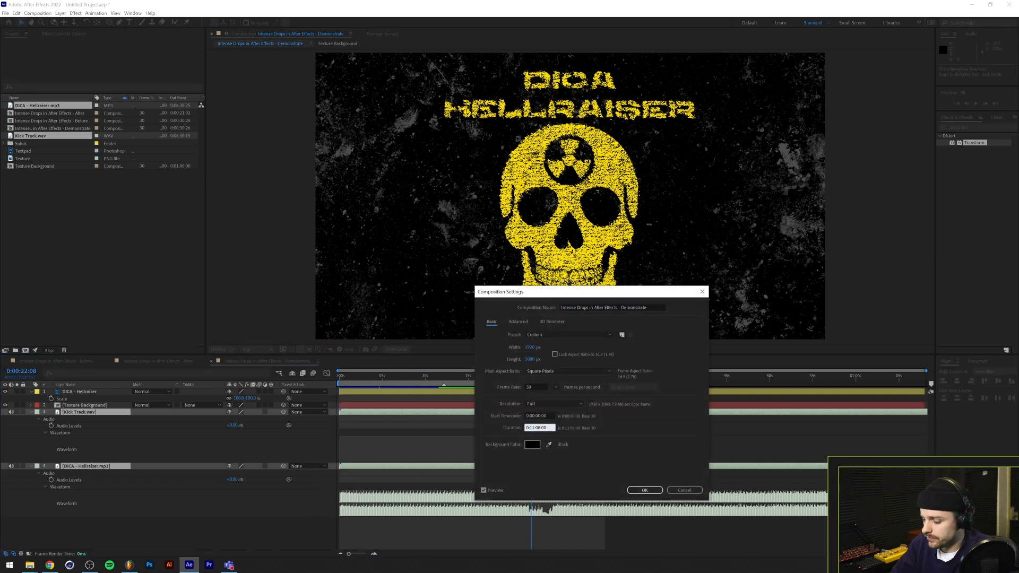
type("1")
key("Return")
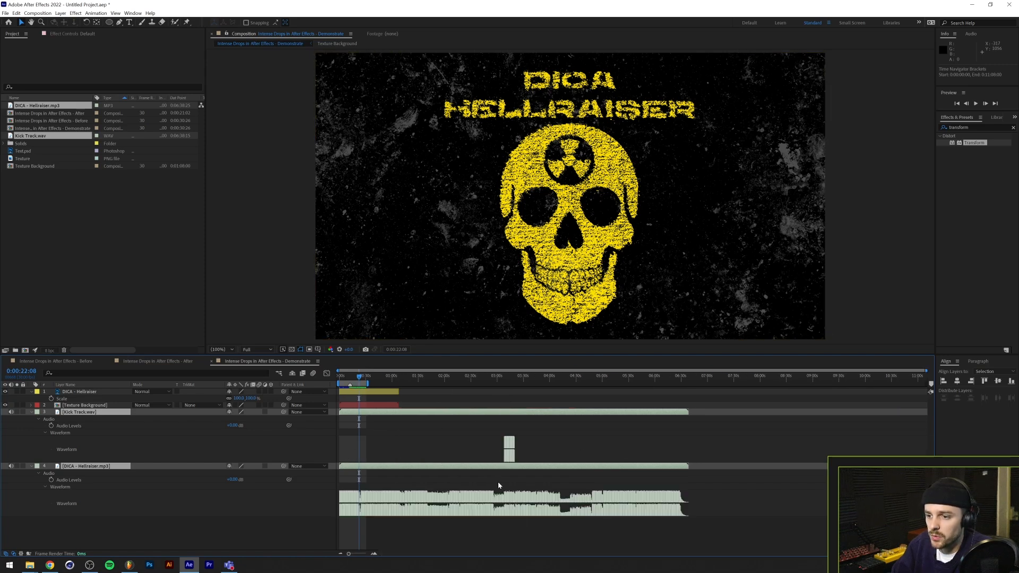
Trim the starts of both audio layers at 0:02:55:27, before the kick section, and move them to the composition's beginning
scroll(498, 448, "up", 5)
left_click_drag(428, 376, 431, 378)
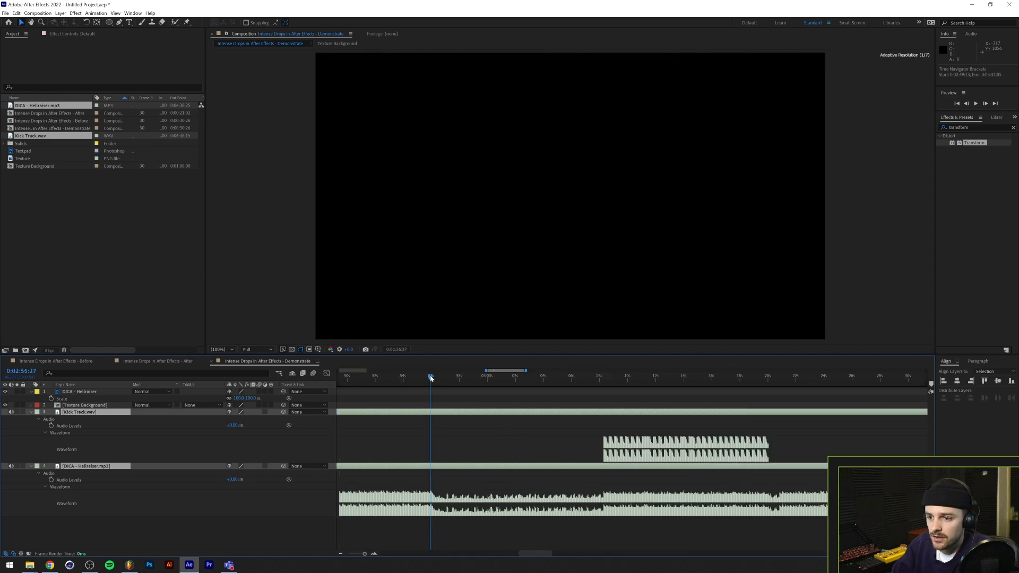
key("alt+bracketleft")
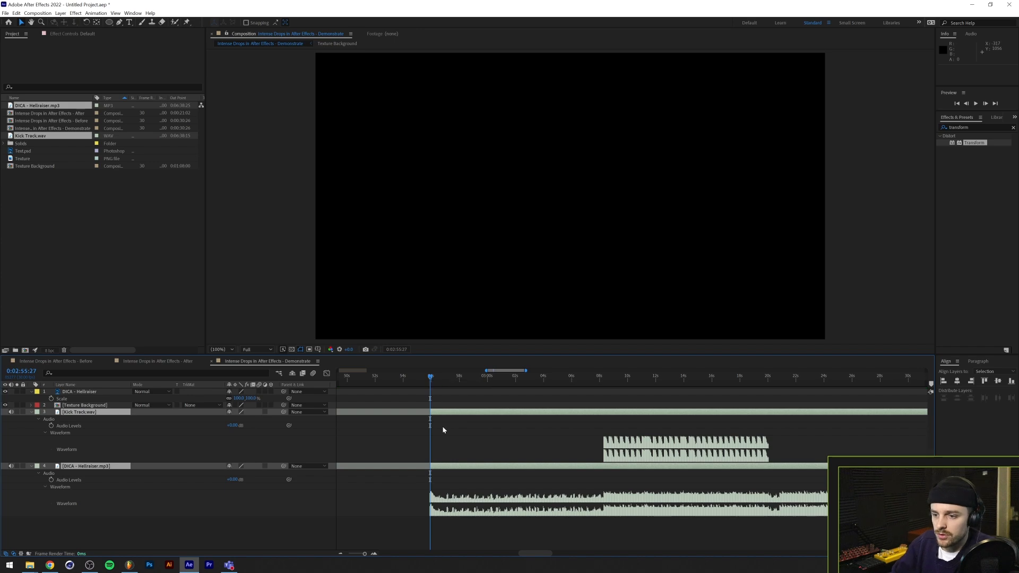
scroll(442, 426, "down", 5)
left_click_drag(400, 371, 259, 368)
key("Home")
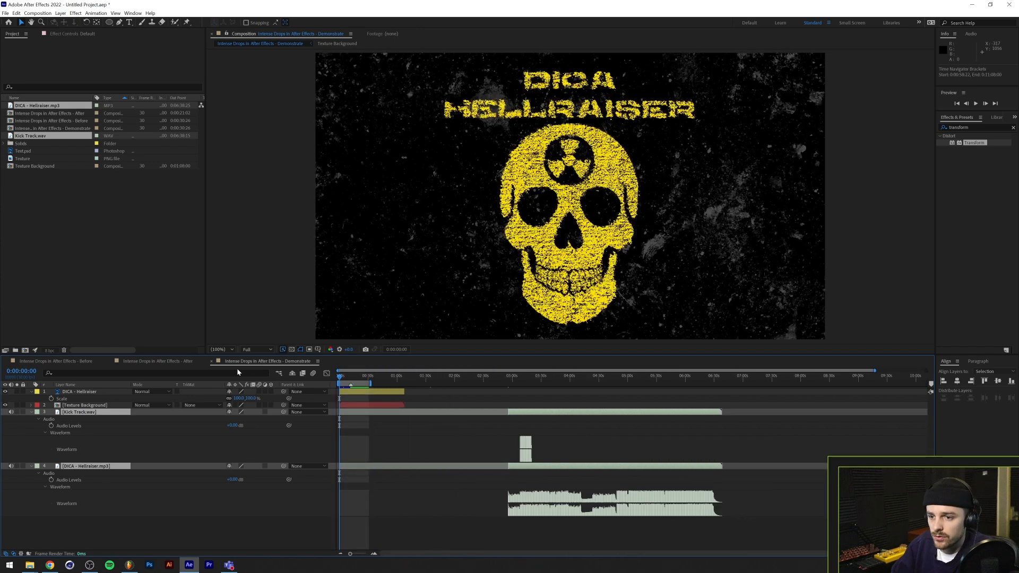
key("bracketleft")
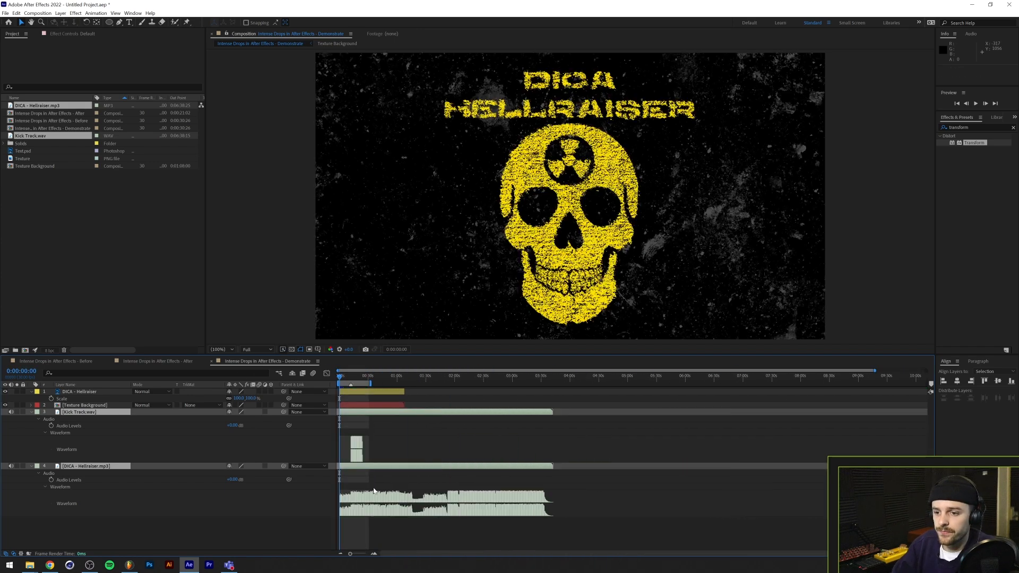
Convert the audio of the DICA - Hellraiser.mp3 layer to keyframes
scroll(359, 480, "up", 5)
scroll(359, 478, "up", 5)
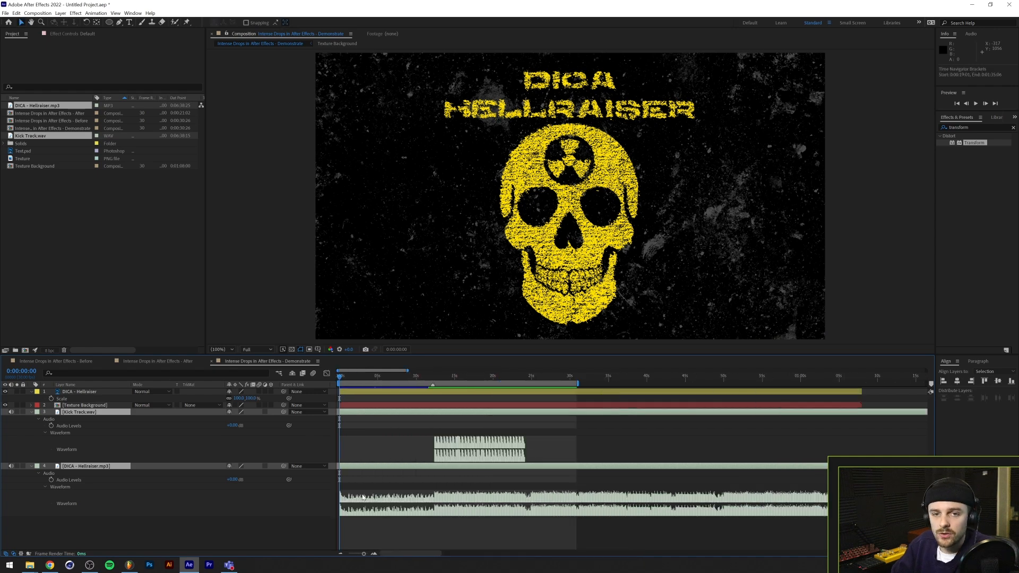
left_click(155, 513)
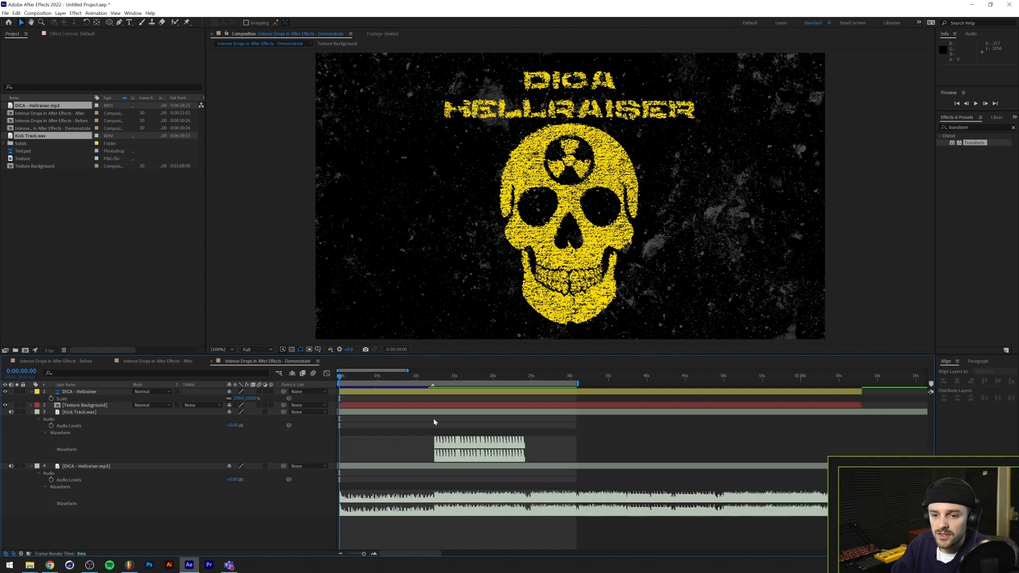
scroll(423, 452, "up", 4)
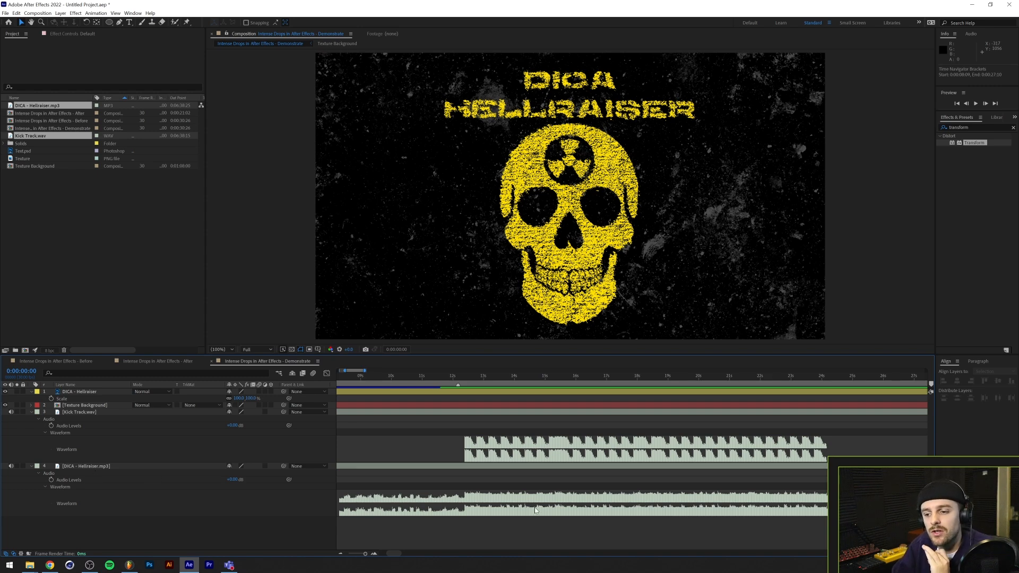
right_click(98, 467)
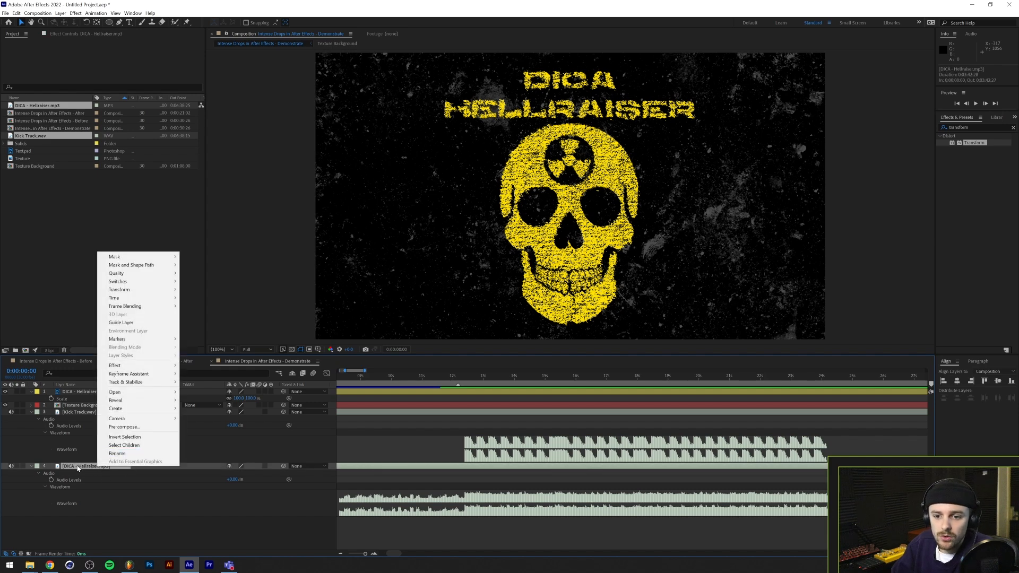
mouse_move(141, 374)
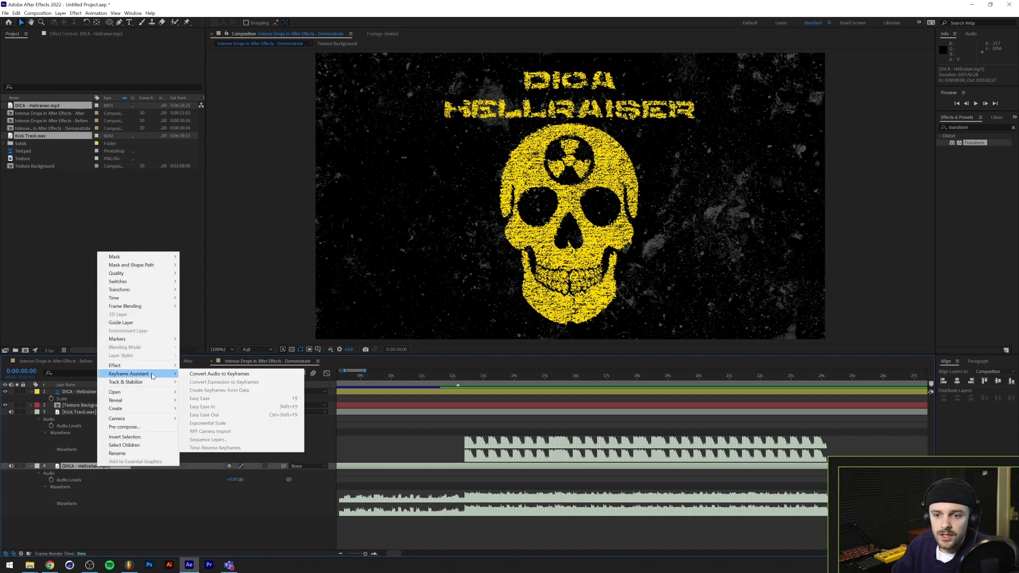
left_click(218, 374)
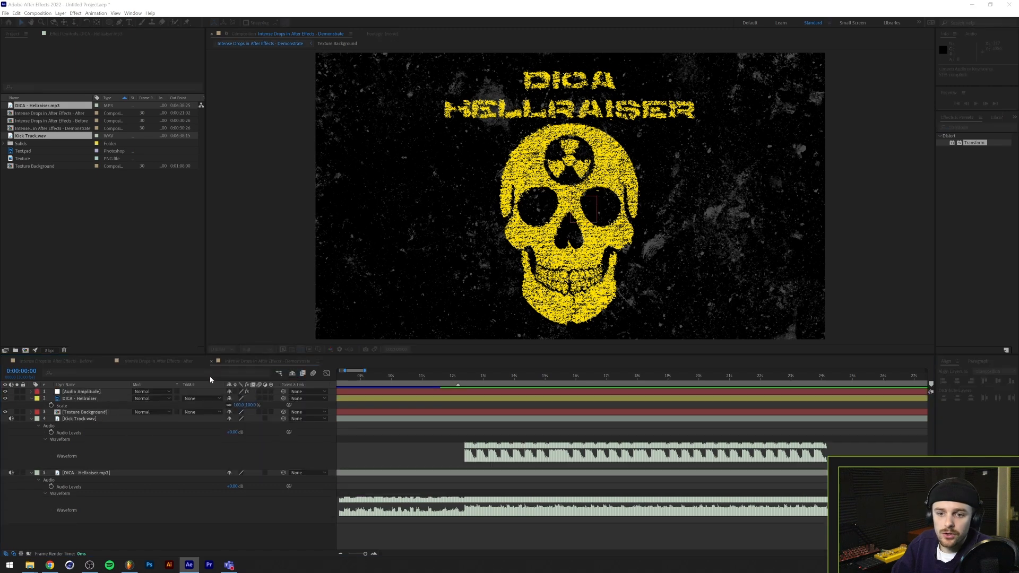
Delete the Left Channel and Right Channel effects from the Audio Amplitude layer, keeping only Both Channels
left_click(32, 391)
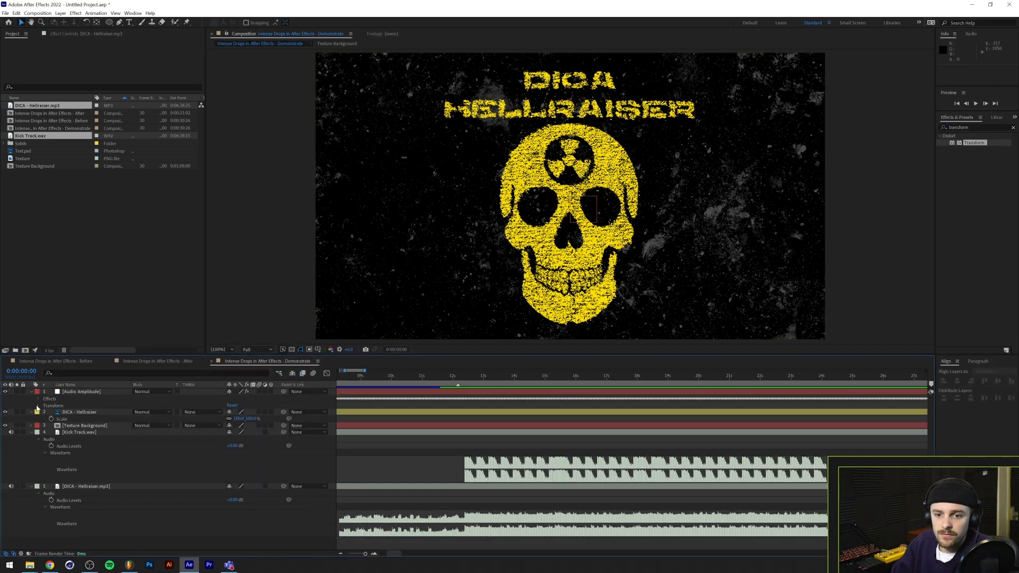
left_click(37, 399)
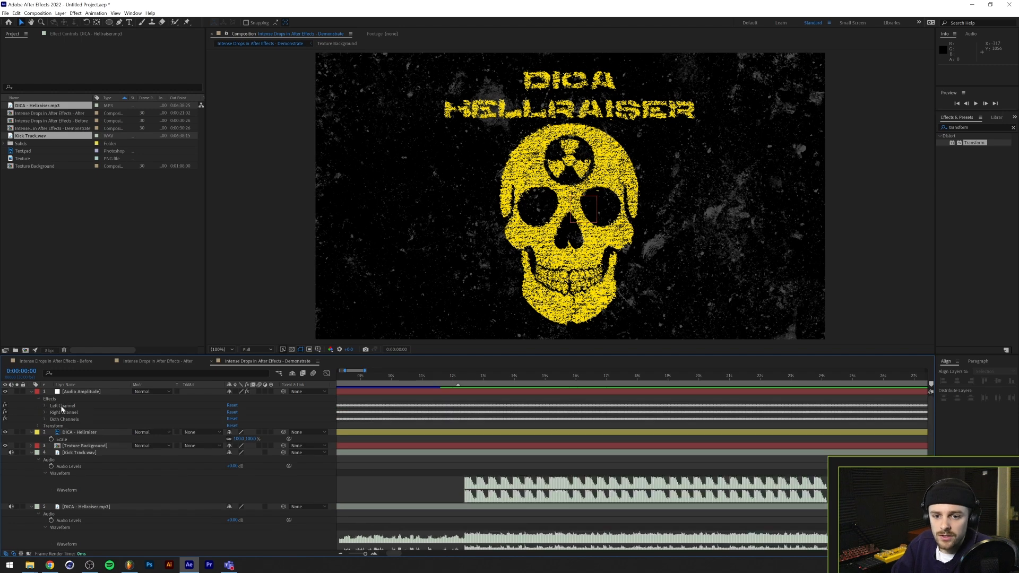
left_click(63, 406)
left_click(66, 413, "ctrl")
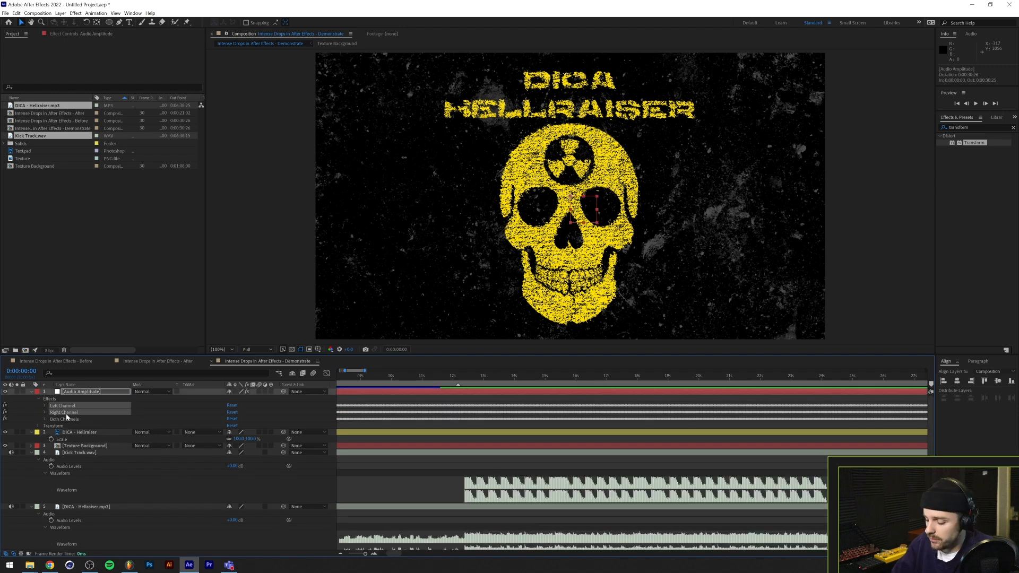
key("Delete")
Examine the Both Channels slider's keyframes as a graph, then return to the layer view
left_click(46, 406)
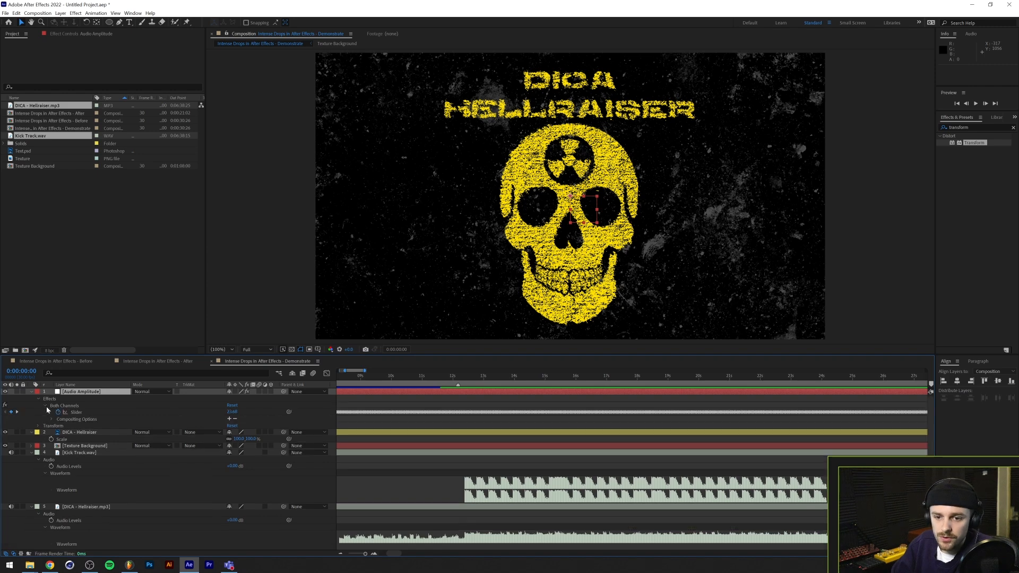
left_click(74, 411)
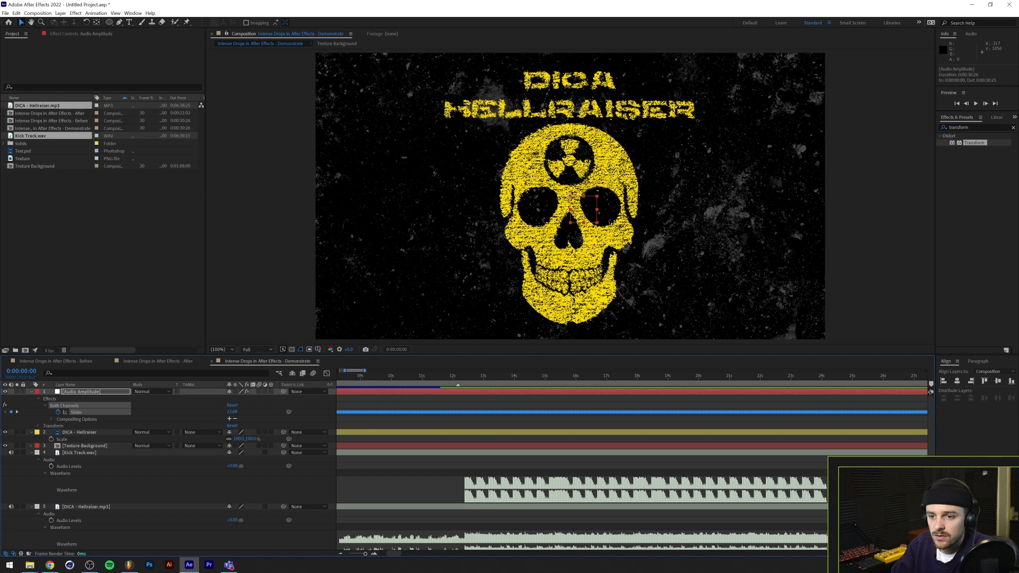
left_click(327, 374)
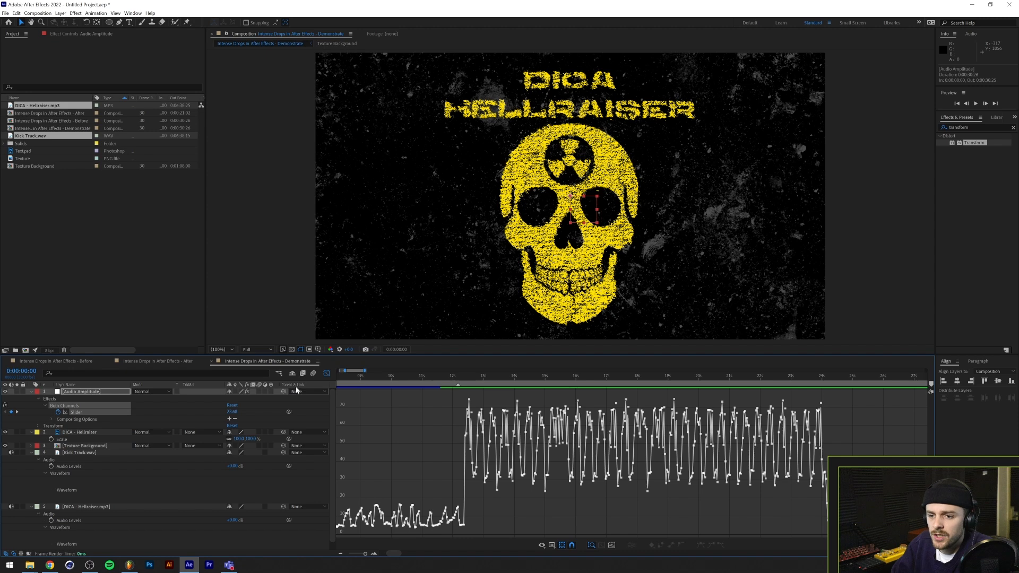
left_click(326, 374)
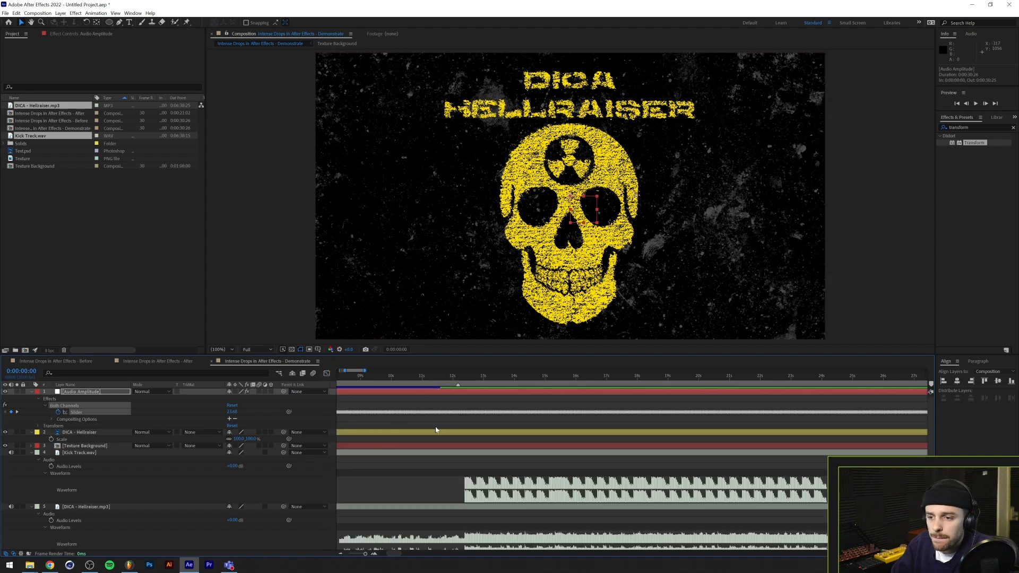
Link the Scale of the DICA - Hellraiser image layer to the Both Channels slider of Audio Amplitude
scroll(129, 385, "left", 4)
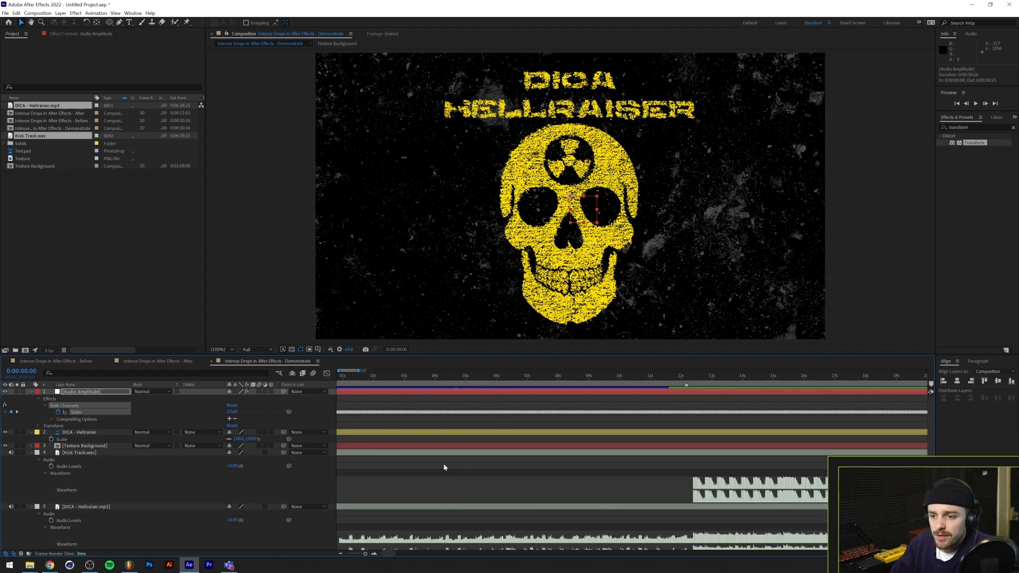
scroll(446, 468, "down", 5)
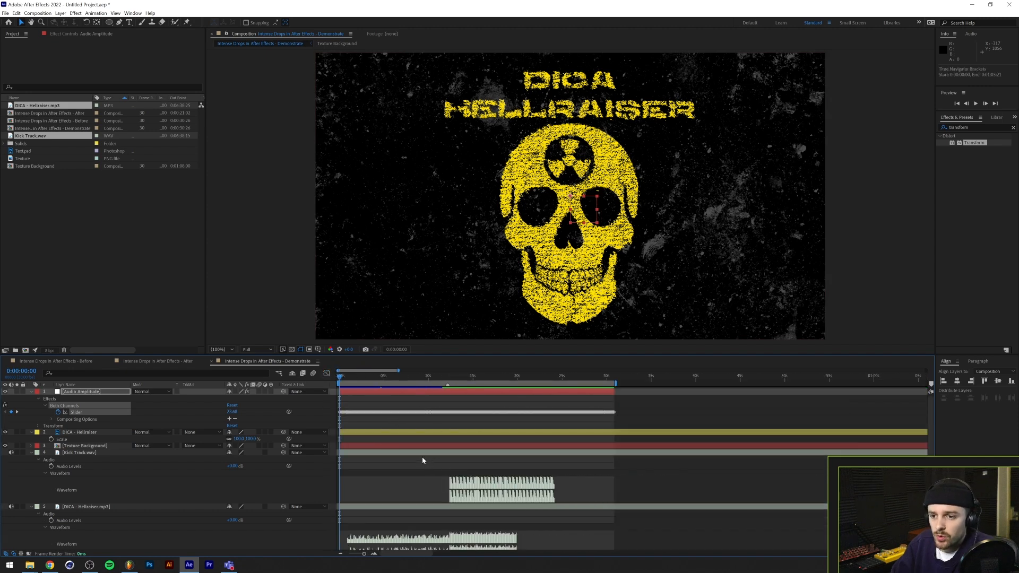
left_click(97, 433)
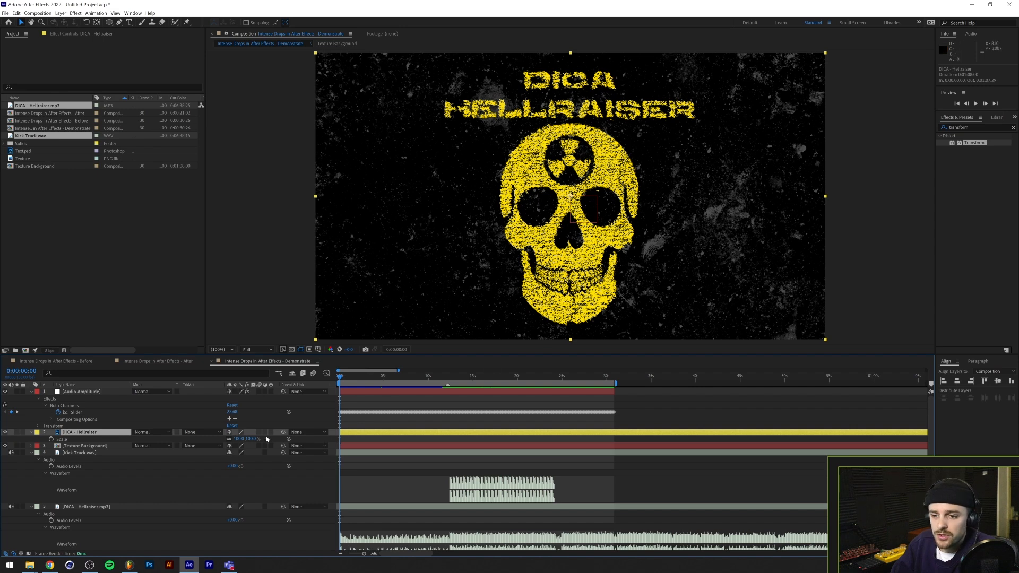
left_click_drag(289, 439, 76, 411)
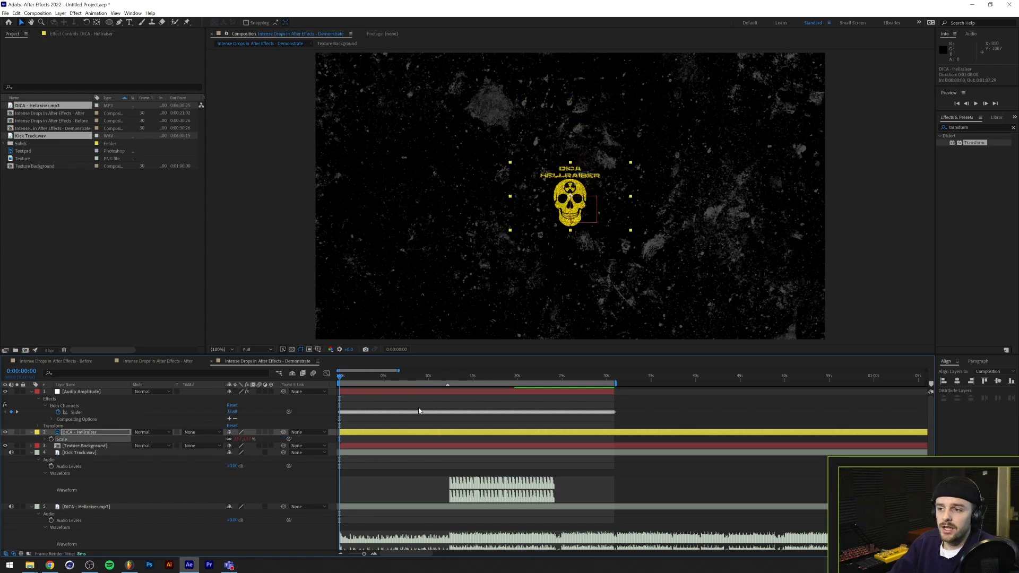
Preview the audio-driven scaling of the logo and compare its Scale property with the Both Channels slider
key("space")
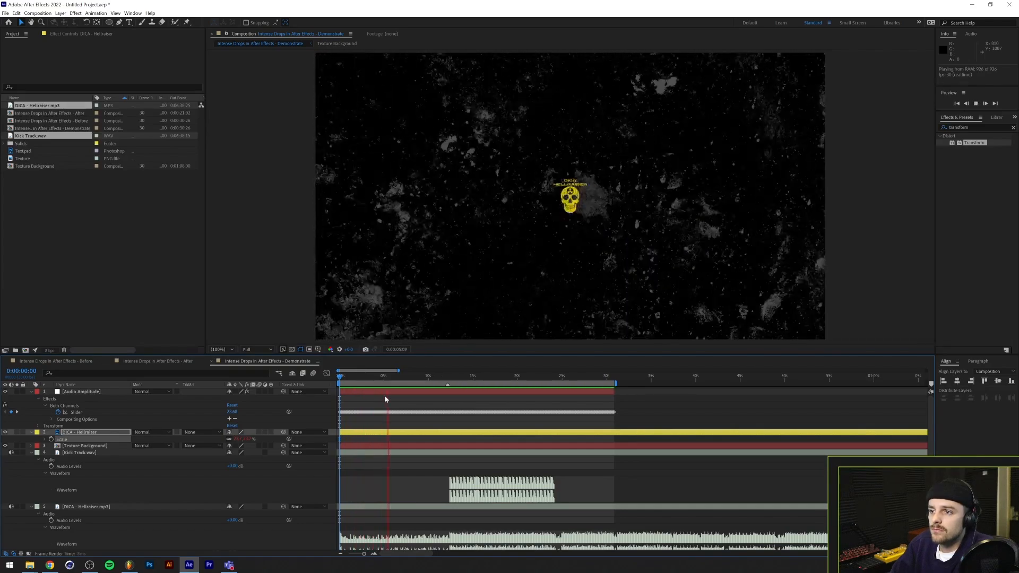
key("space")
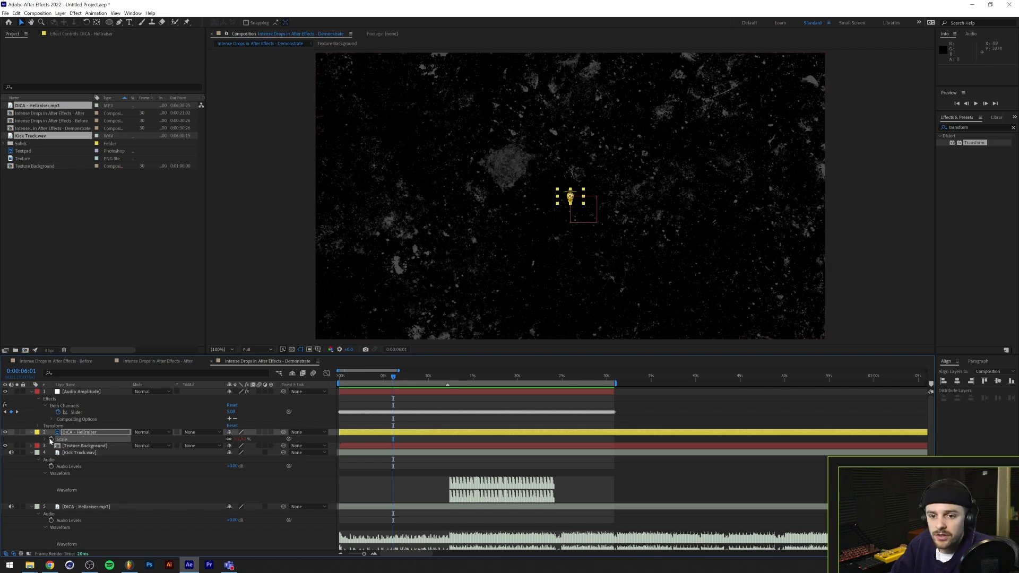
left_click(83, 413)
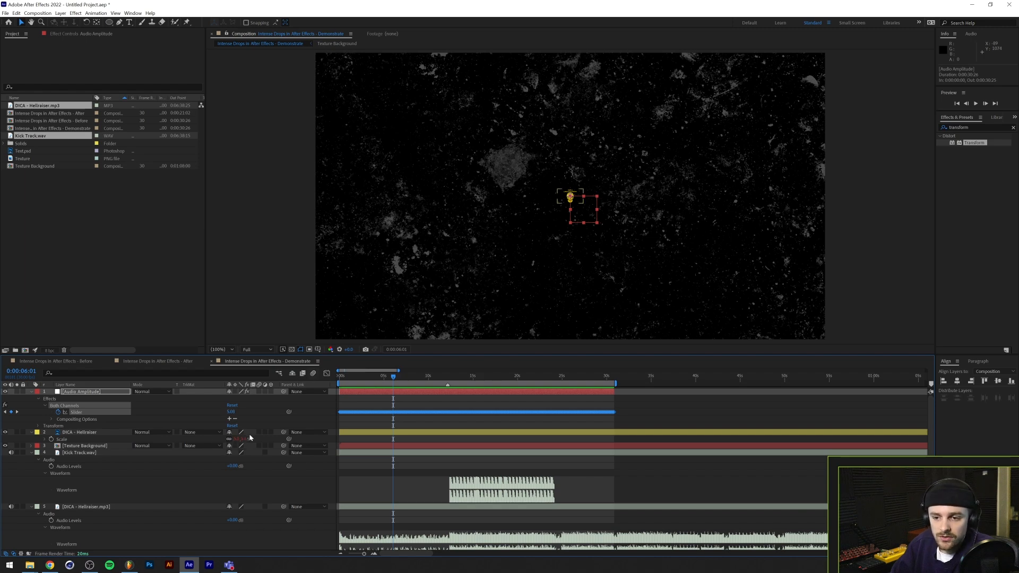
left_click(85, 440)
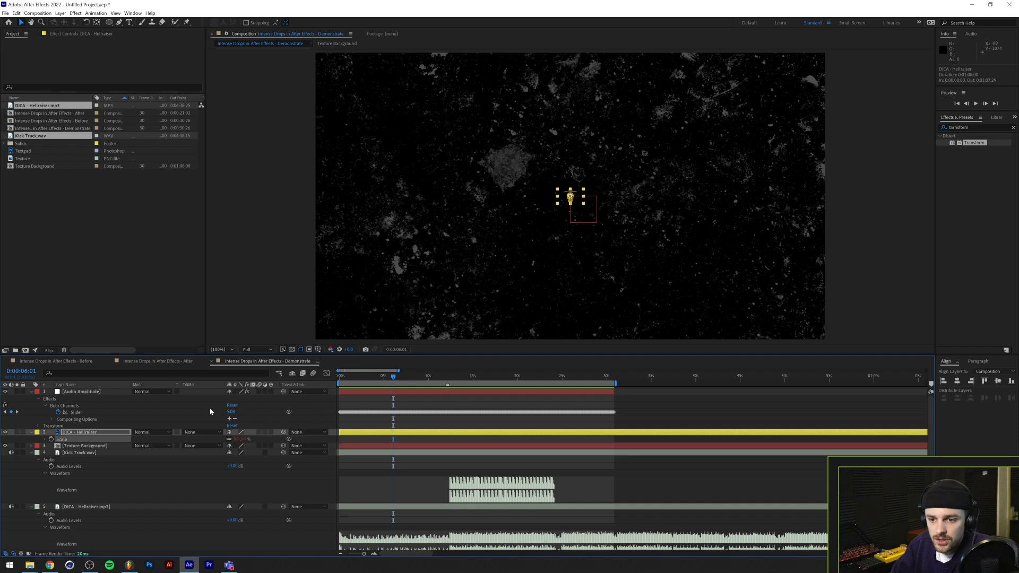
left_click(245, 414)
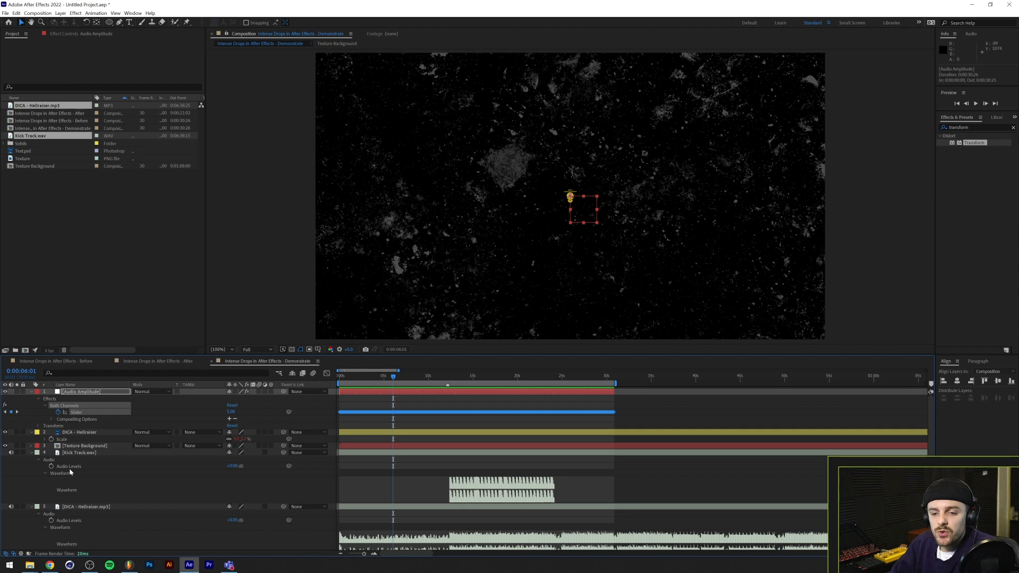
left_click(77, 455)
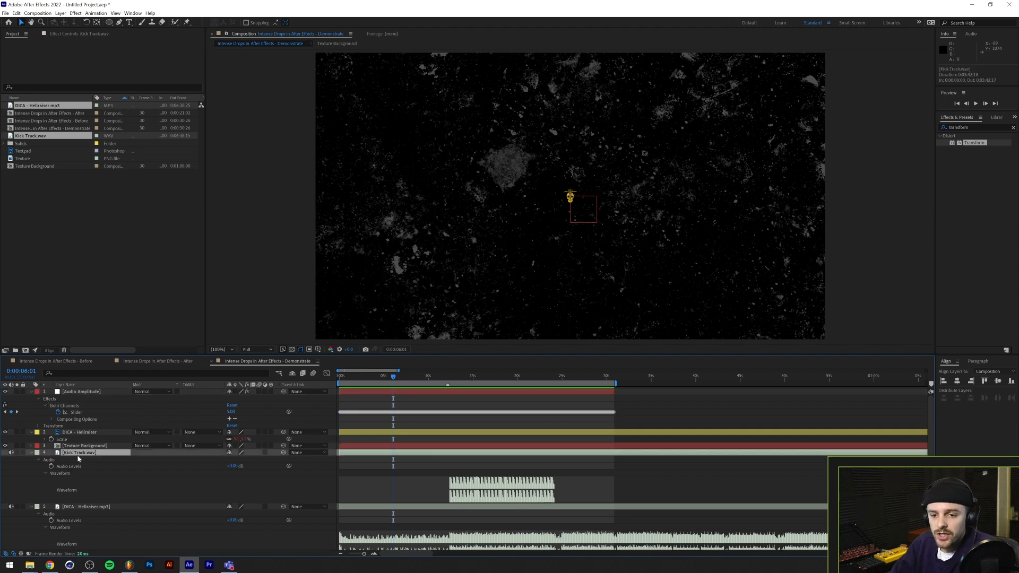
Delete the Audio Amplitude layer and remove the Scale expression from the DICA - Hellraiser image layer
left_click(104, 392)
key("Delete")
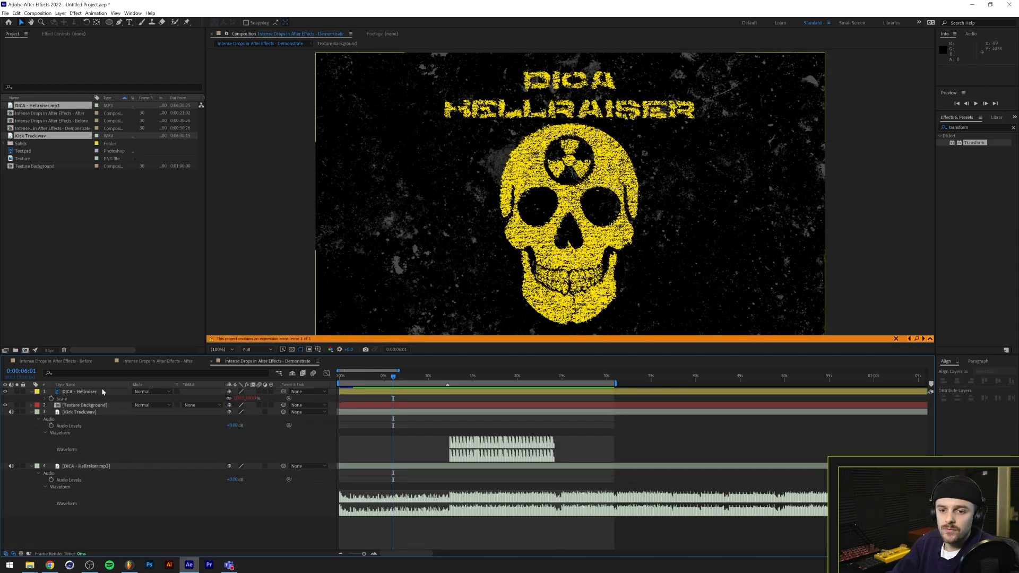
left_click(52, 399, "alt")
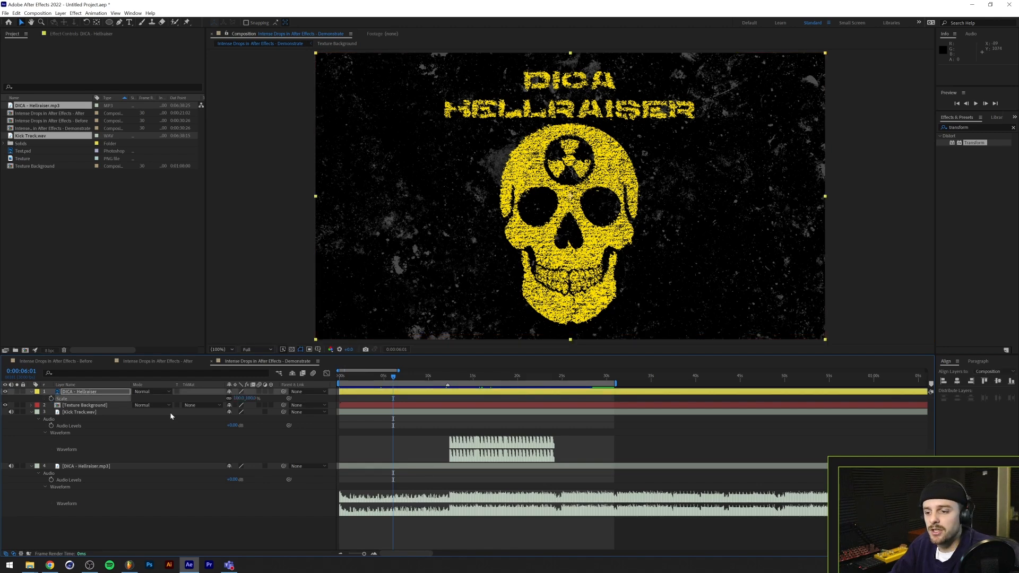
Select the Kick Track.wav layer and examine the individual kicks in its waveform
left_click(78, 417)
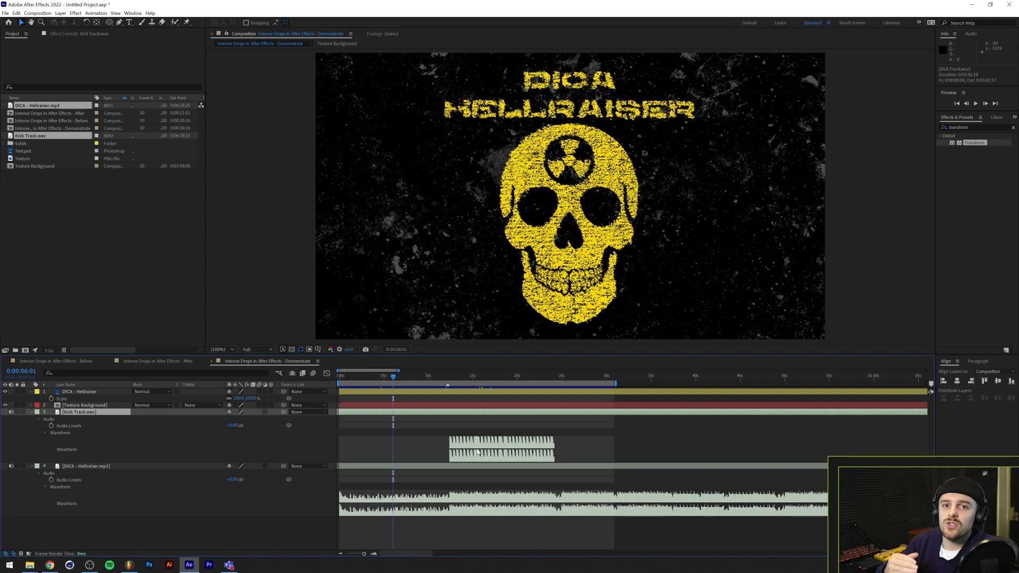
scroll(459, 506, "up", 10)
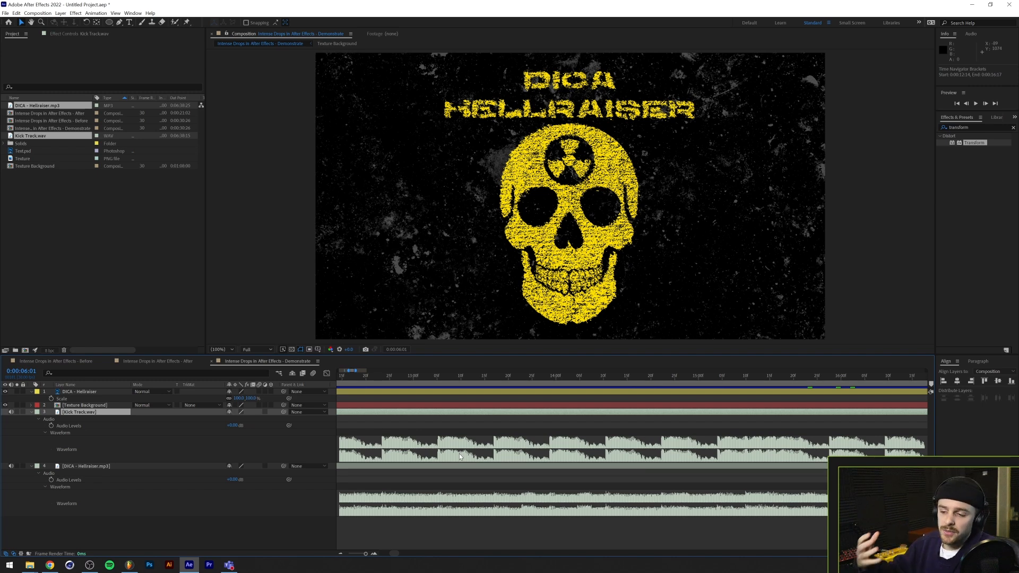
scroll(503, 452, "down", 3, "alt")
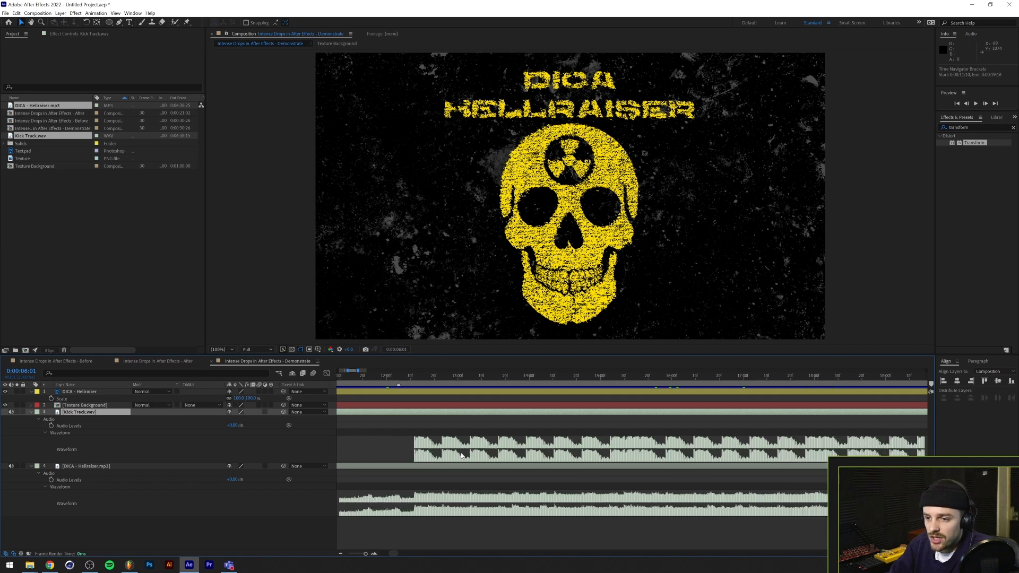
Mute the DICA - Hellraiser.mp3 layer and convert the Kick Track.wav audio to keyframes
scroll(461, 455, "down", 10, "alt")
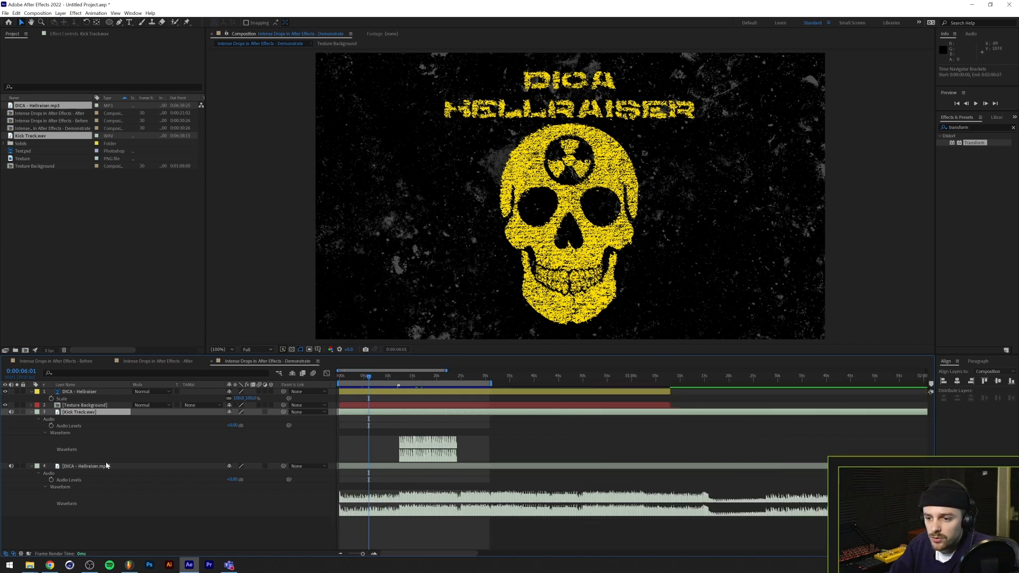
left_click(11, 466)
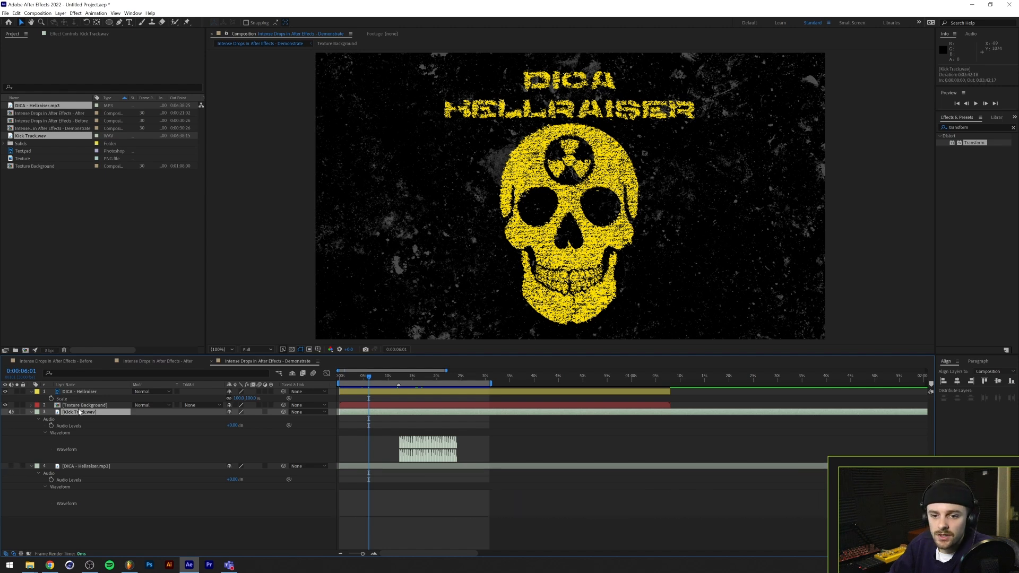
right_click(101, 412)
mouse_move(125, 320)
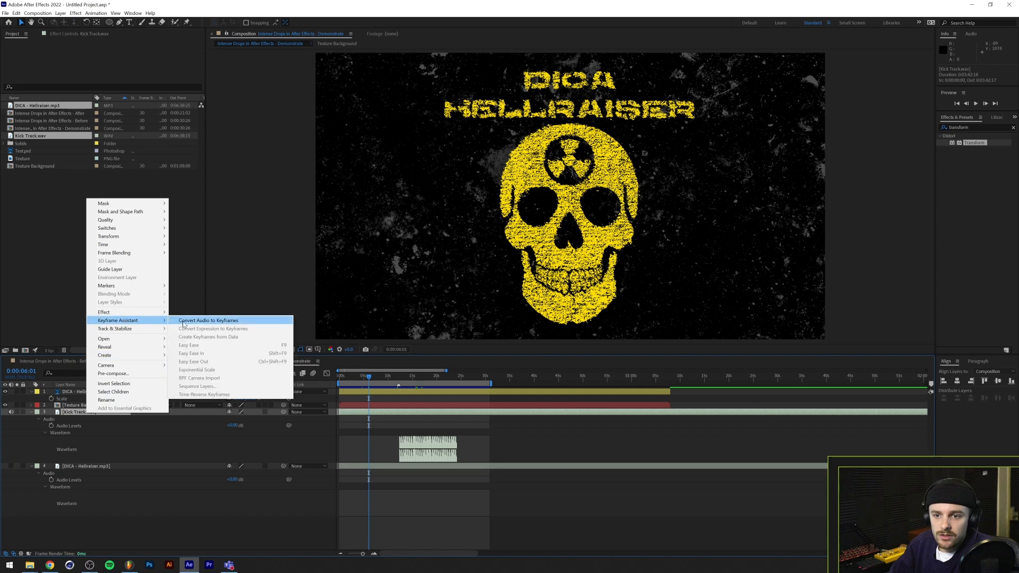
left_click(182, 322)
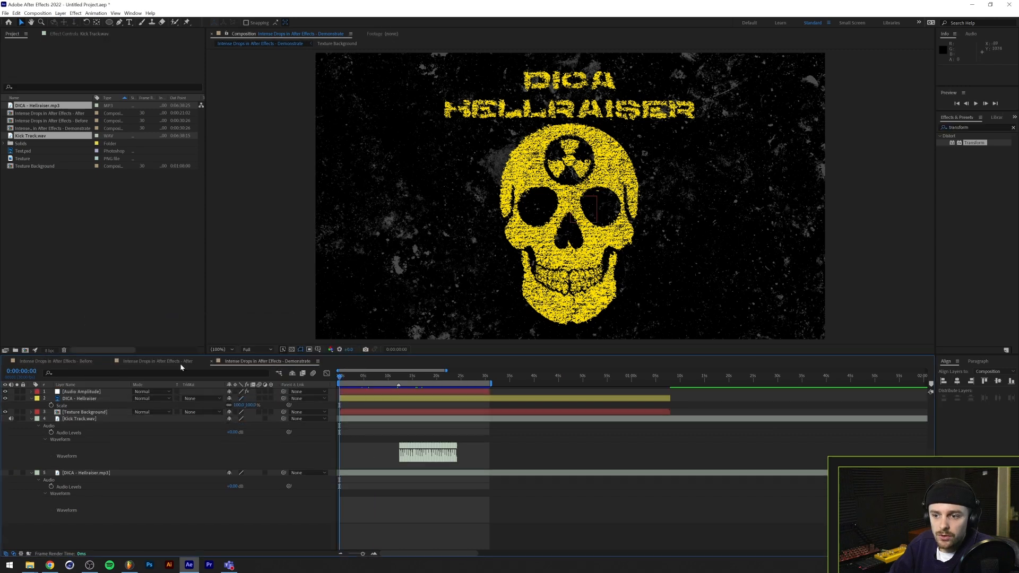
Delete the separate left and right channel effects from the Audio Amplitude layer, keeping only Both Channels
left_click(31, 392)
left_click(38, 398)
left_click(63, 406)
left_click(64, 413, "shift")
key("Delete")
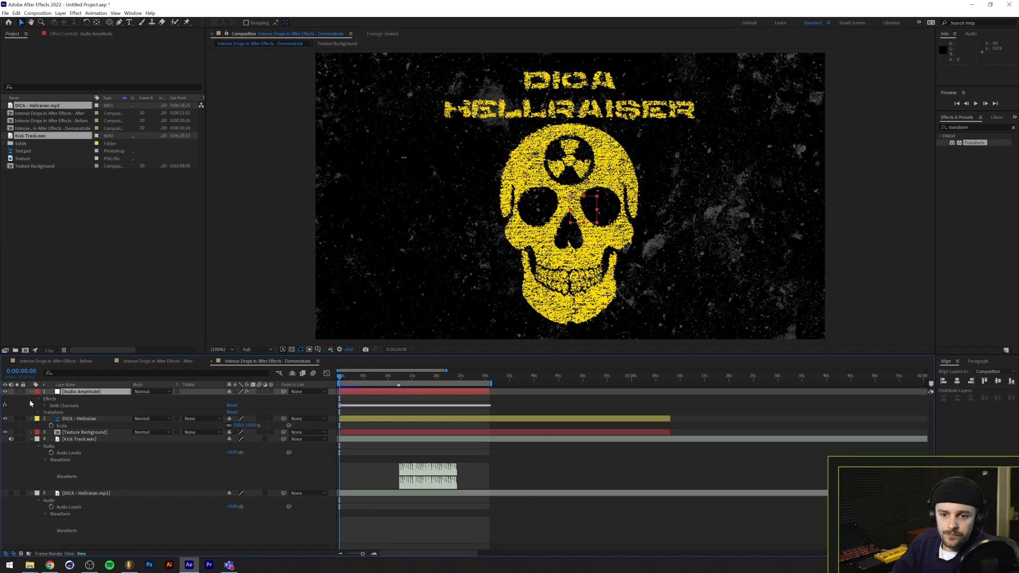
Reveal the Both Channels Slider on the Audio Amplitude layer and check its keyframes in the Graph Editor
left_click(45, 405)
left_click(74, 412)
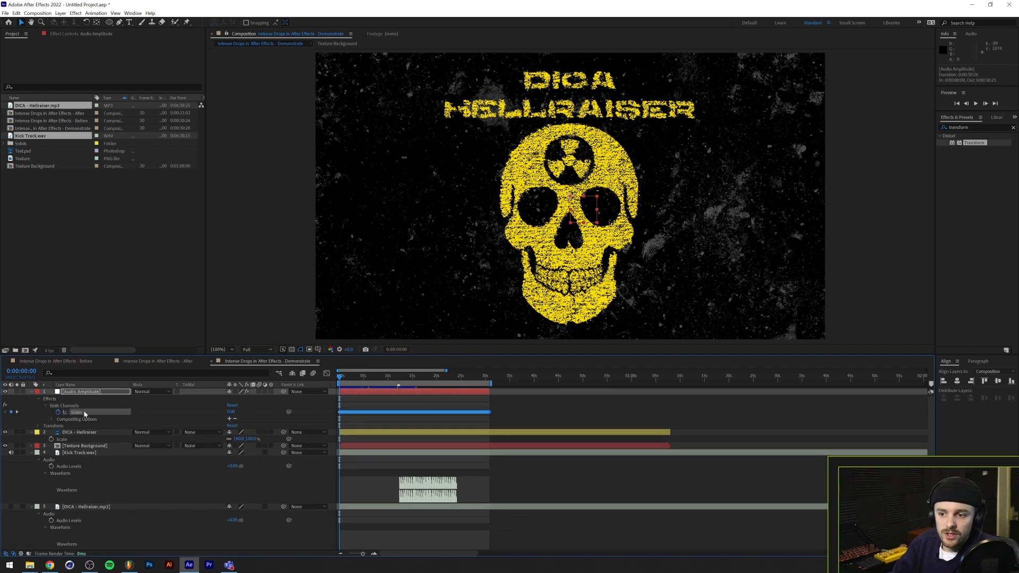
left_click(327, 374)
left_click(326, 374)
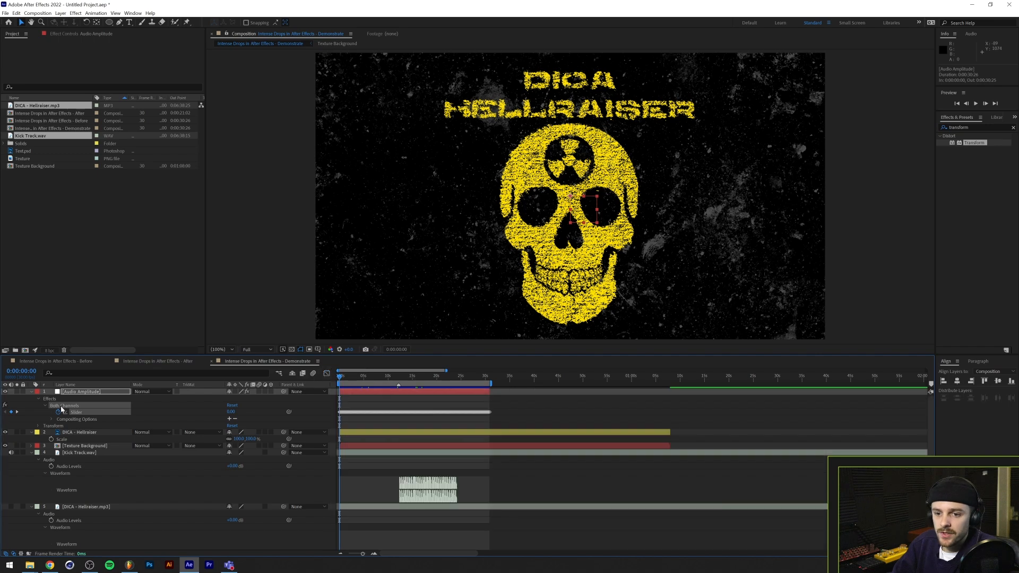
Rename the Audio Amplitude layer to KickTrack and set its label colour to Blue
left_click(93, 392)
key("Return")
type("KickTrack")
key("Return")
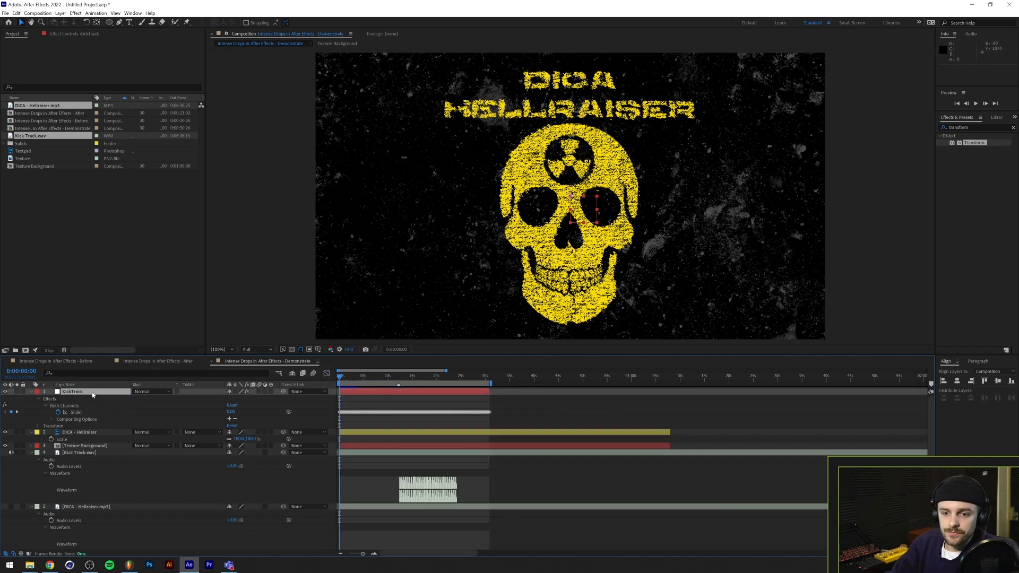
left_click(36, 392)
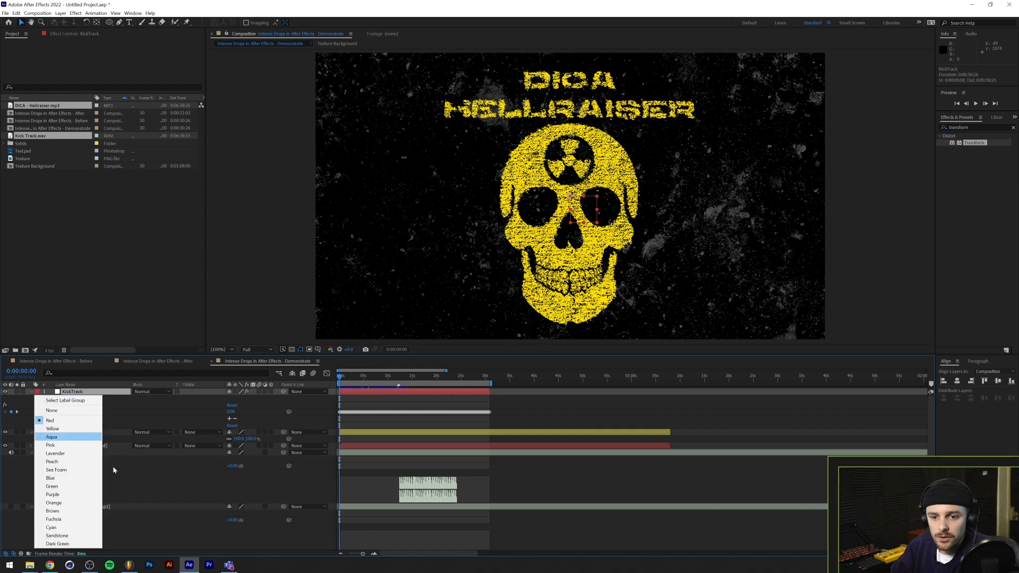
left_click(82, 478)
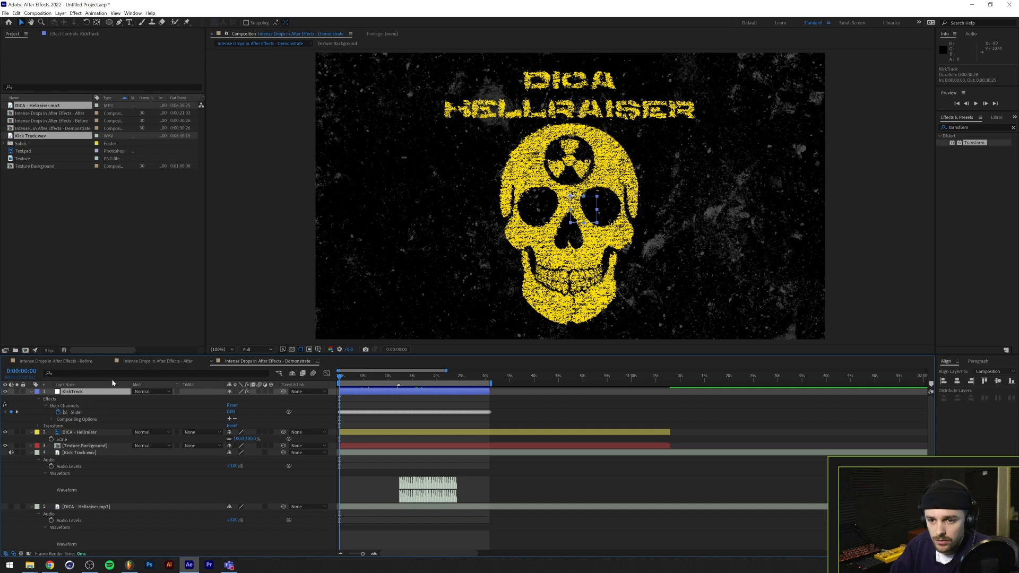
Delete the Kick Track.wav layer and turn the audio of the DICA - Hellraiser.mp3 layer back on
left_click(67, 454)
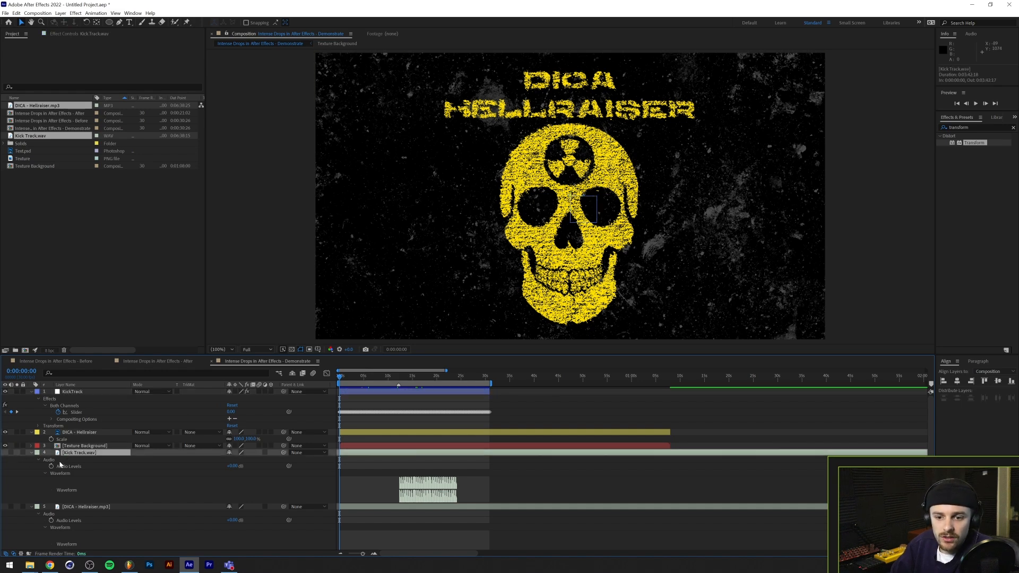
key("Delete")
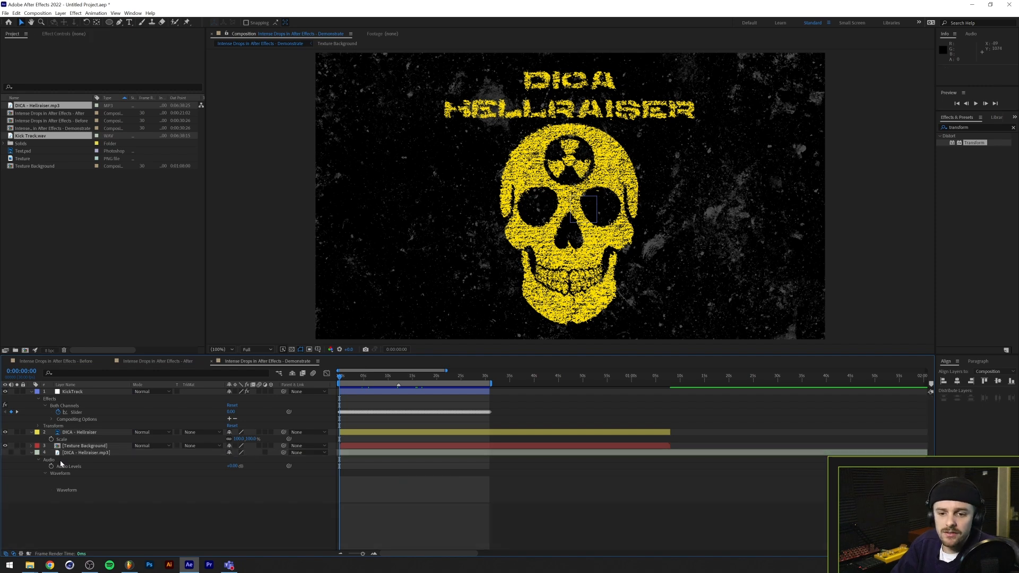
left_click(12, 453)
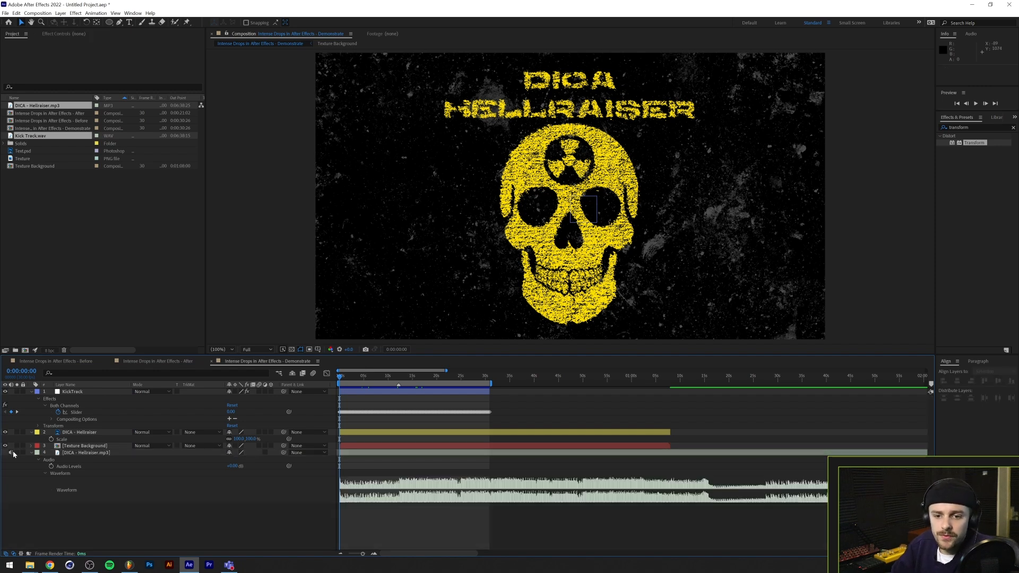
left_click(106, 454)
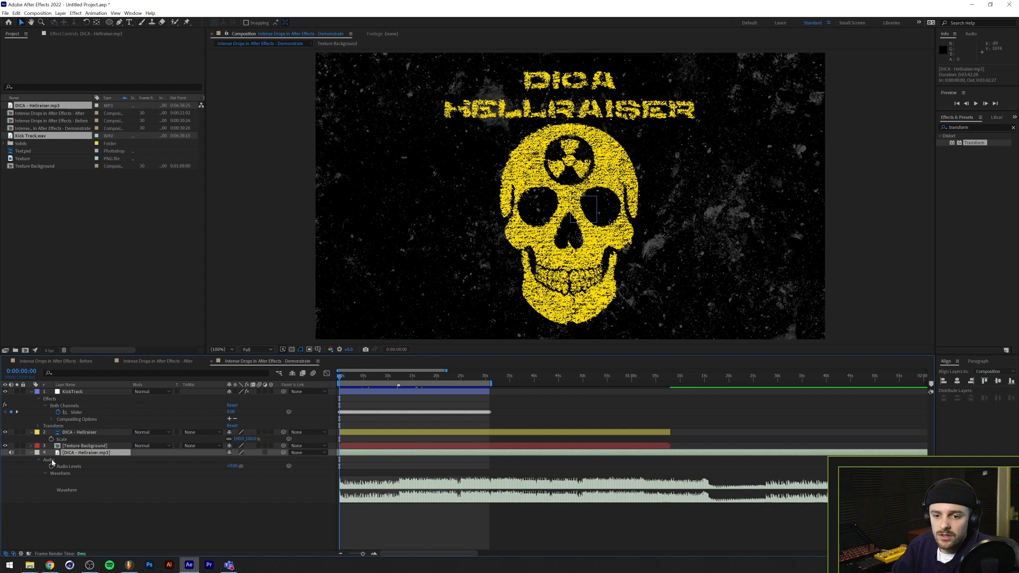
Link the Scale of the DICA - Hellraiser image layer to the Both Channels Slider of KickTrack
left_click(90, 432)
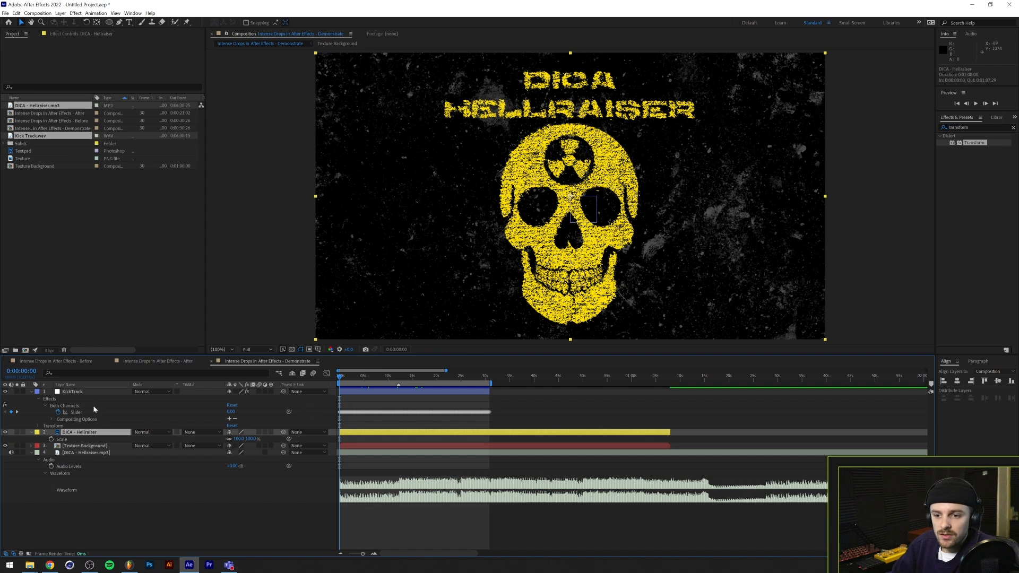
left_click_drag(290, 439, 81, 414)
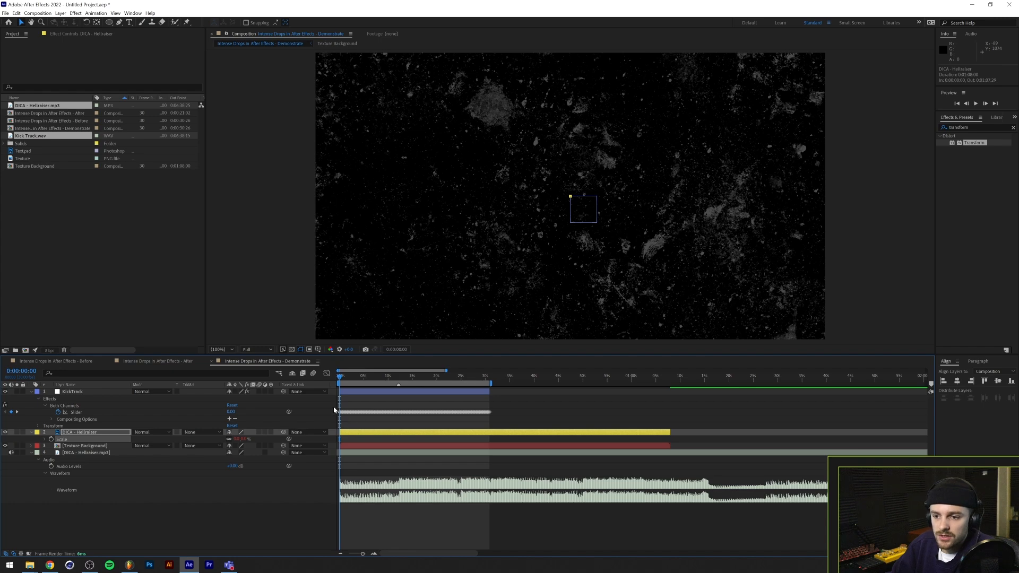
Examine the KickTrack Slider curve in the Graph Editor and compare it with the kick pattern in FL Studio
left_click(327, 374)
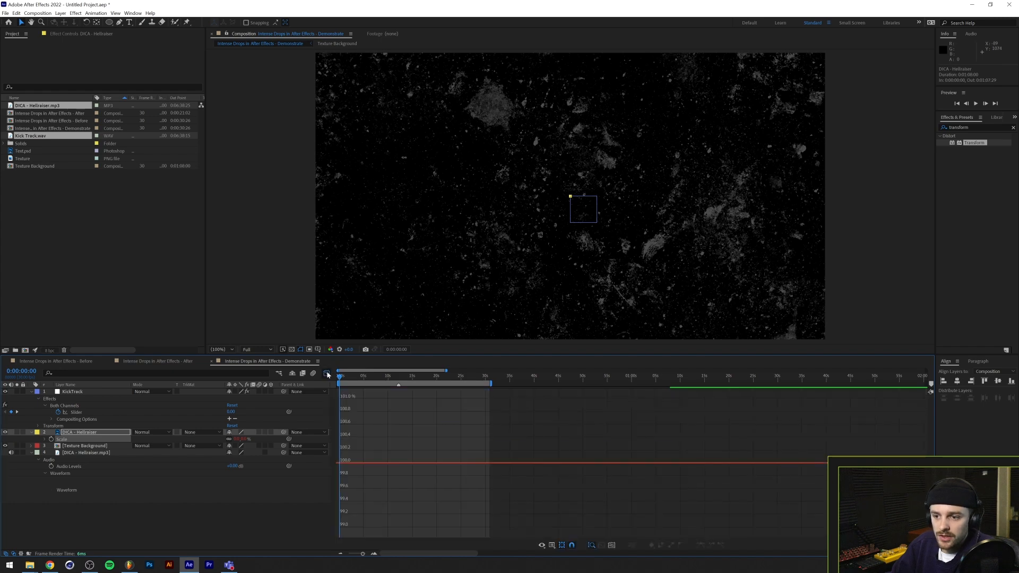
left_click(77, 413)
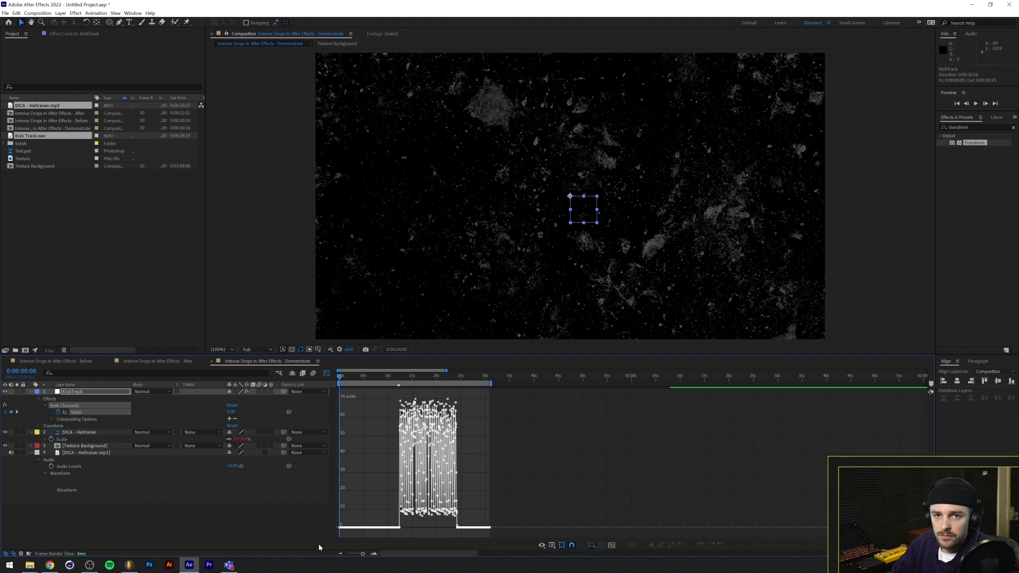
left_click(129, 564)
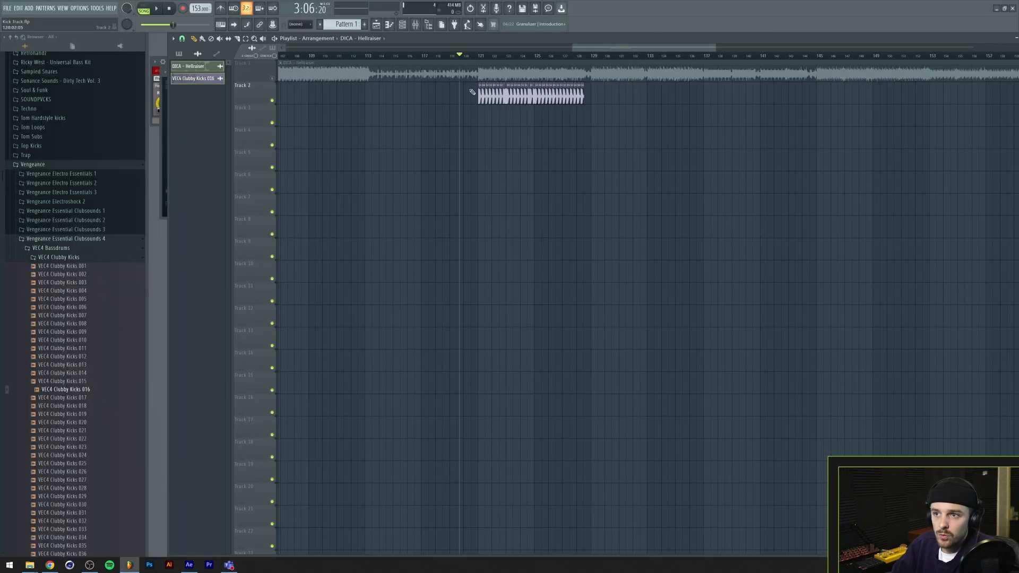
left_click(189, 565)
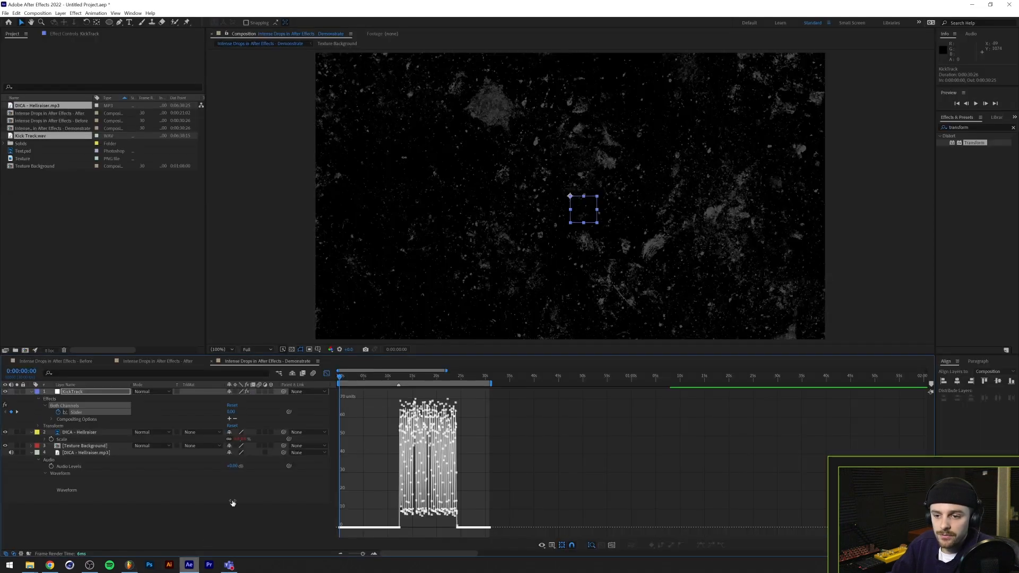
left_click(326, 373)
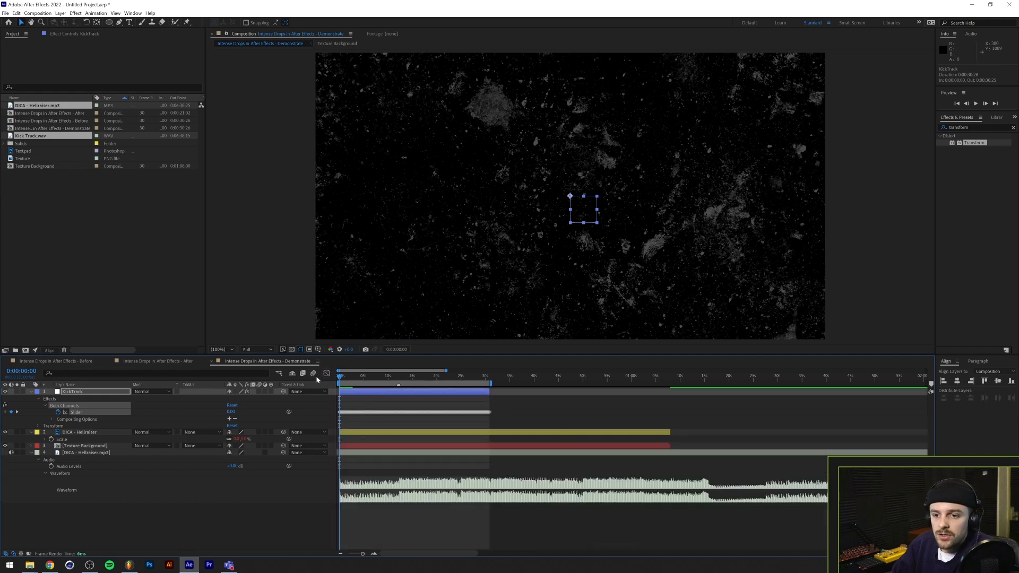
Preview the kick-driven scaling of the logo from about 0:00:12:03
left_click(398, 377)
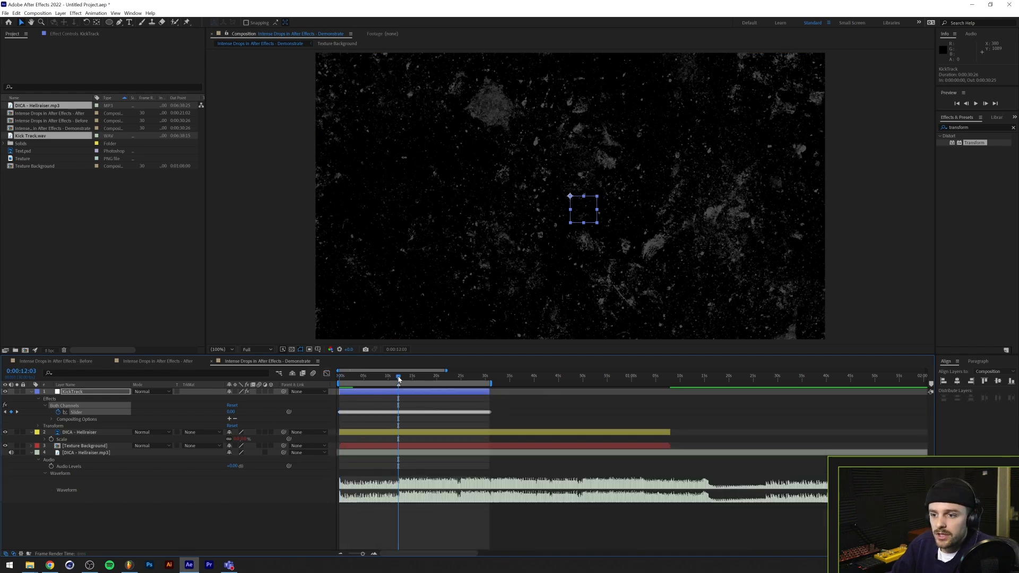
left_click(366, 409)
key("space")
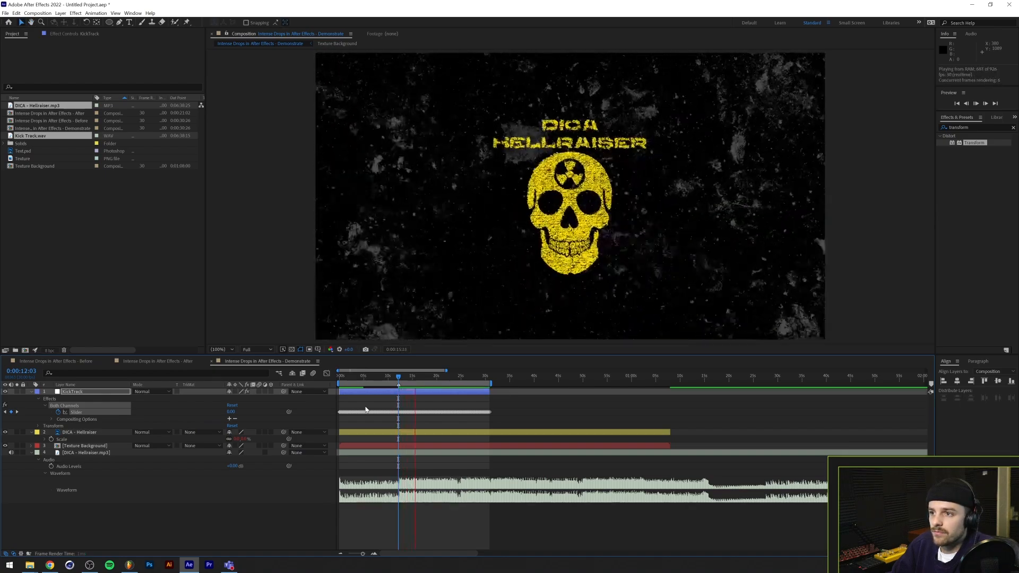
key("space")
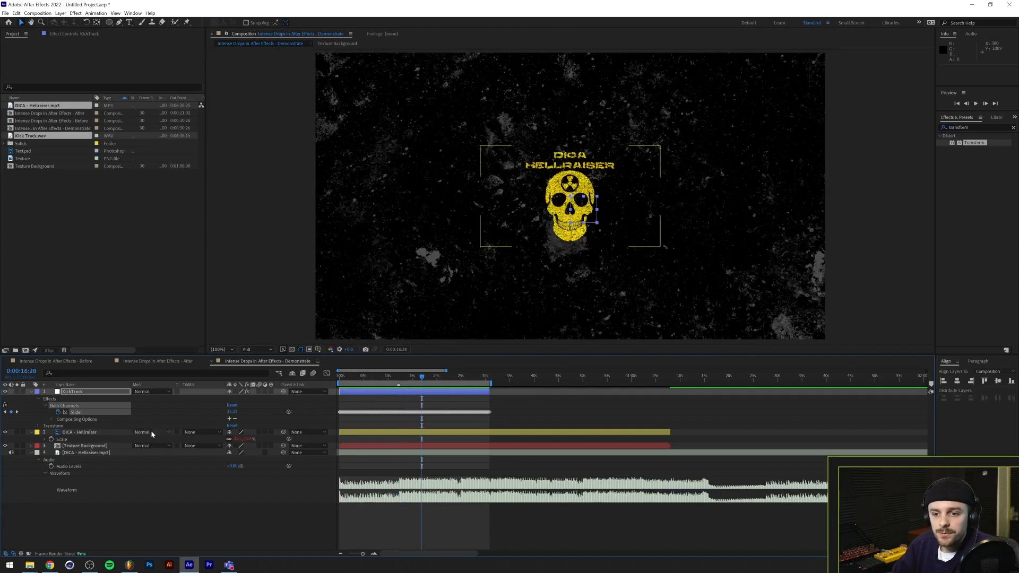
Append + [100,100] to [temp, temp] in the Scale expression of the DICA - Hellraiser image layer
left_click(45, 439)
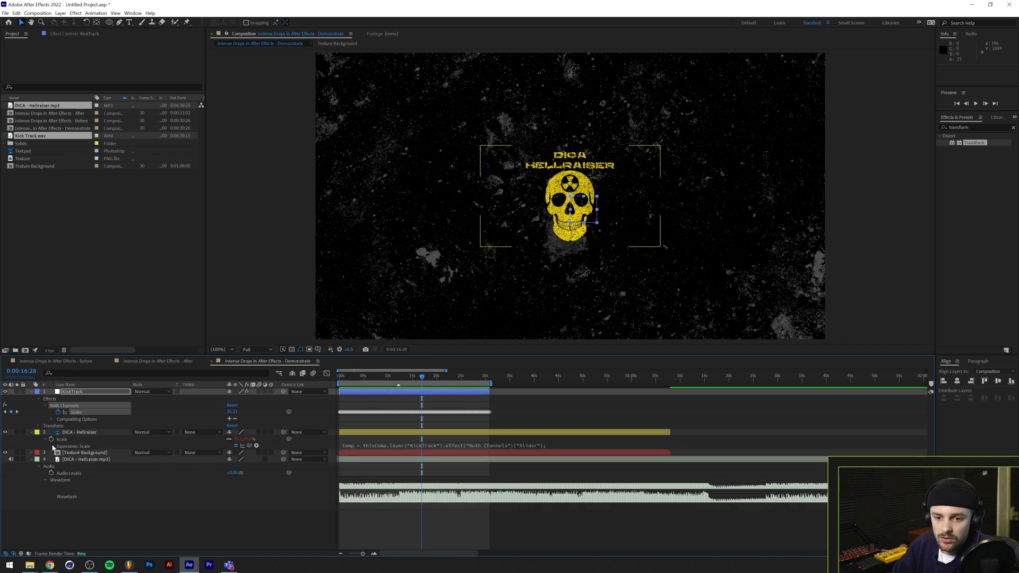
left_click(385, 447)
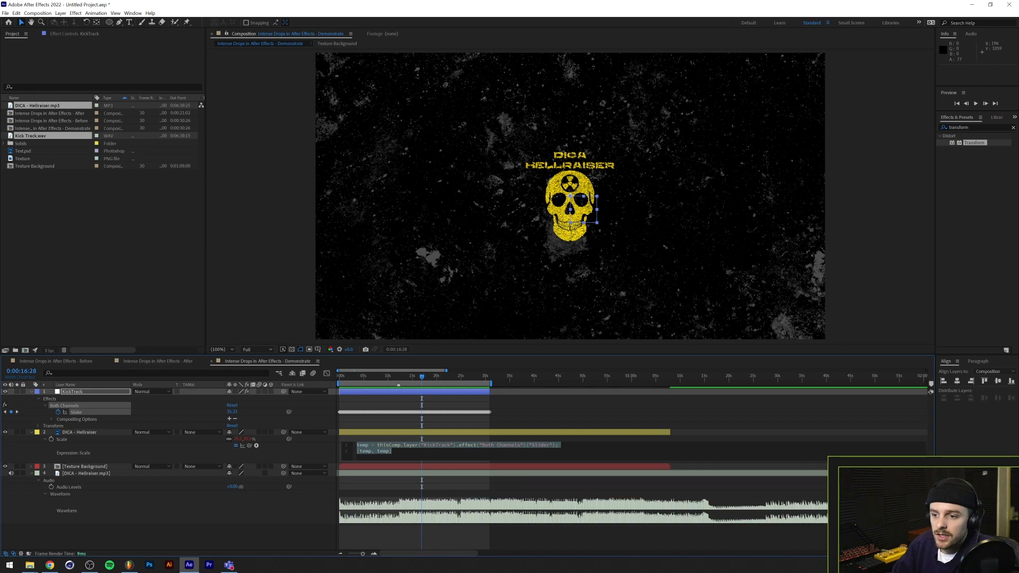
left_click(393, 452)
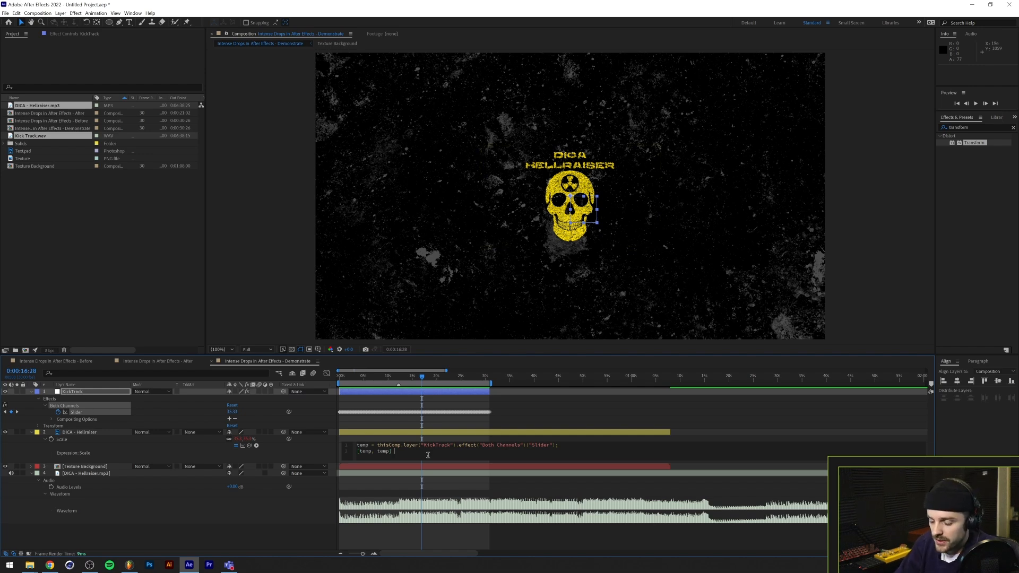
type("100,100")
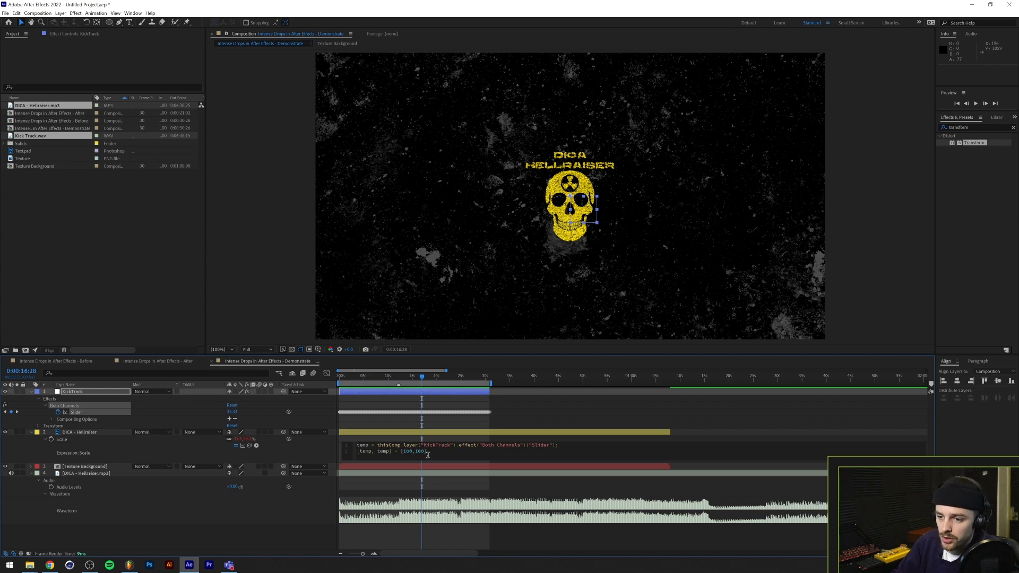
key("KP_Enter")
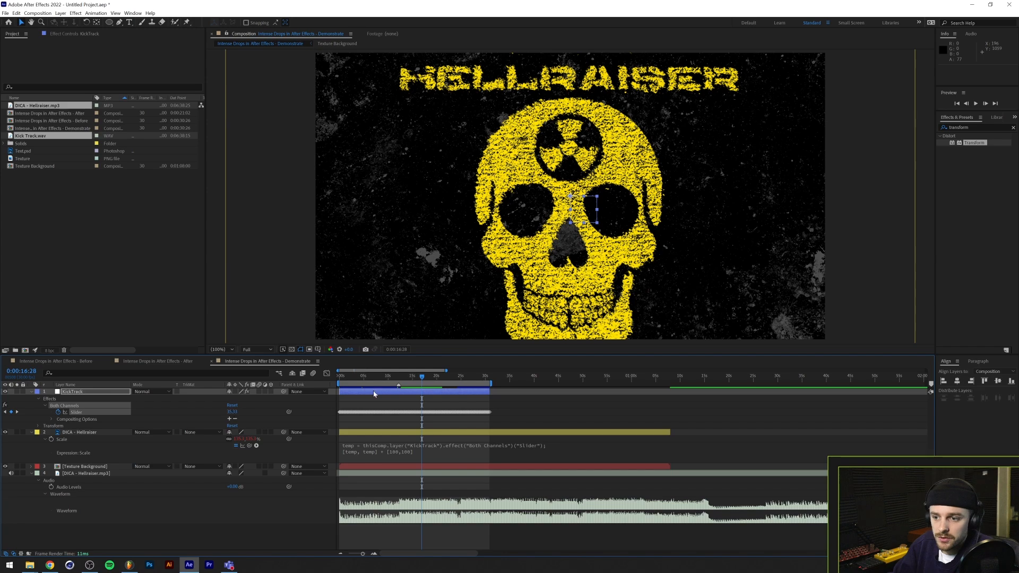
Preview the offset logo scaling from about 0:00:10:11, just before the drop
left_click(387, 376)
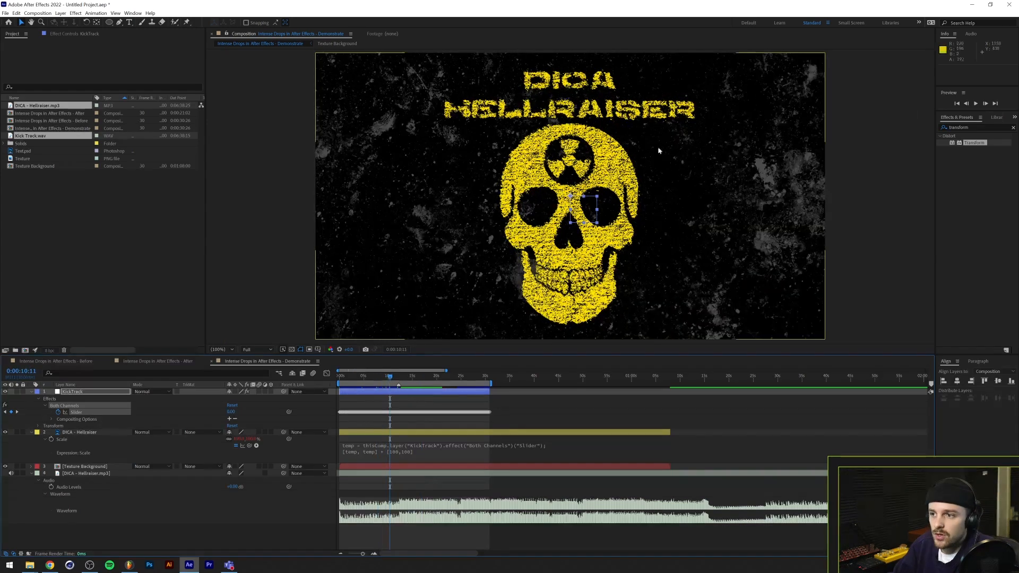
key("space")
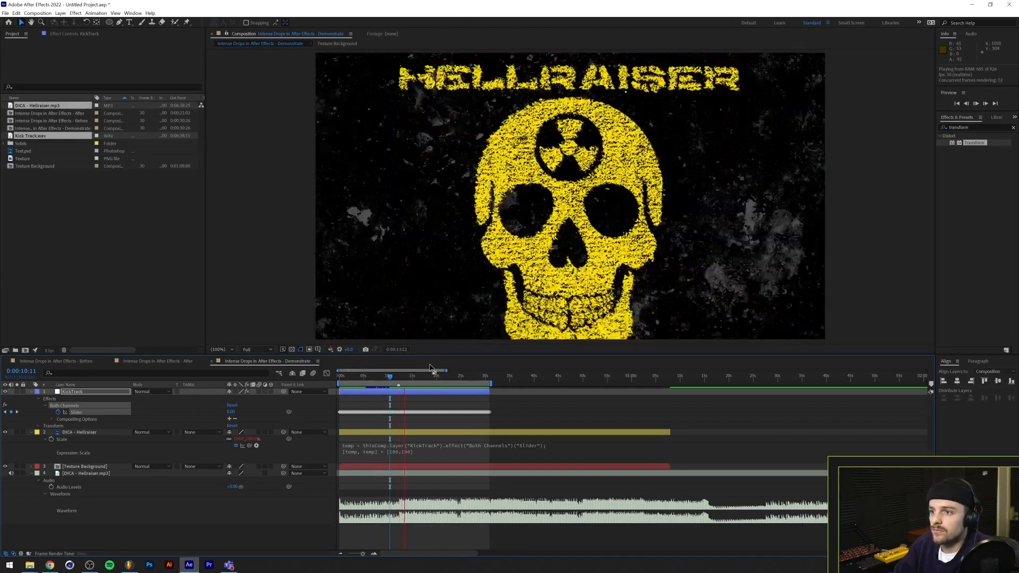
key("space")
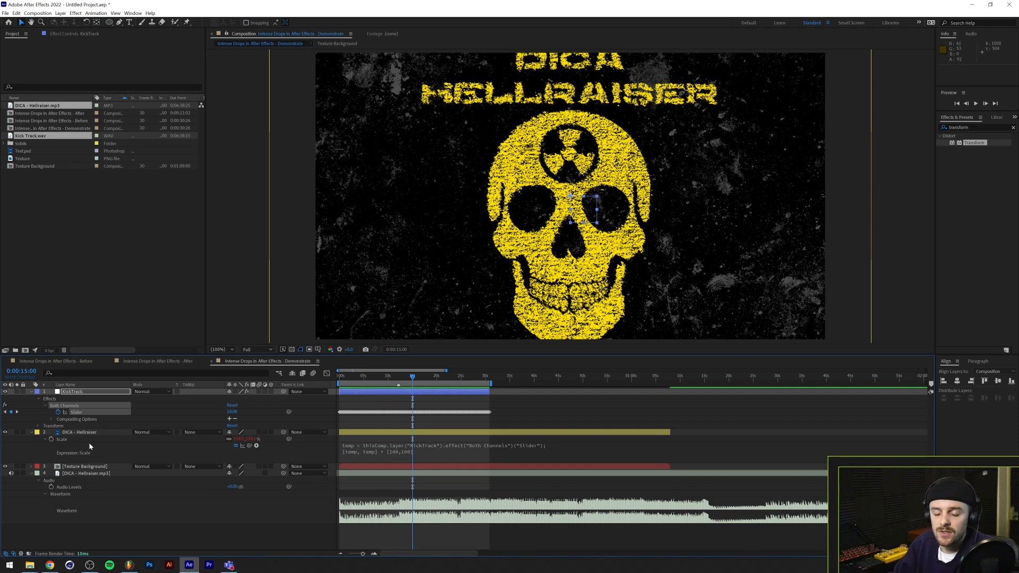
Select all keyframes of the KickTrack Slider and examine the enlarged logo layer's bounds around the composition frame
left_click(103, 412)
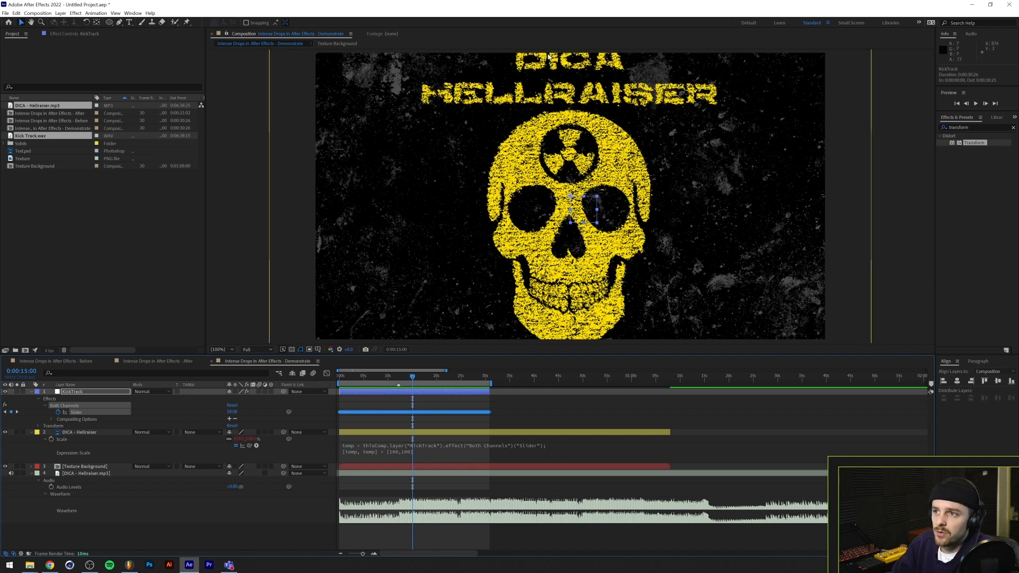
scroll(493, 183, "down", 2)
scroll(493, 185, "up", 2)
scroll(493, 186, "down", 2)
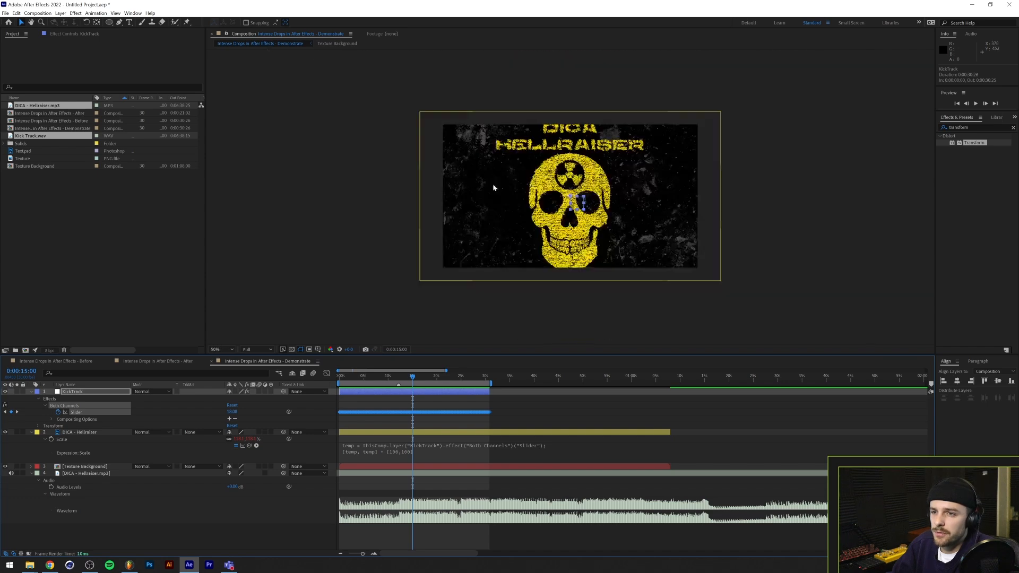
scroll(492, 183, "up", 2)
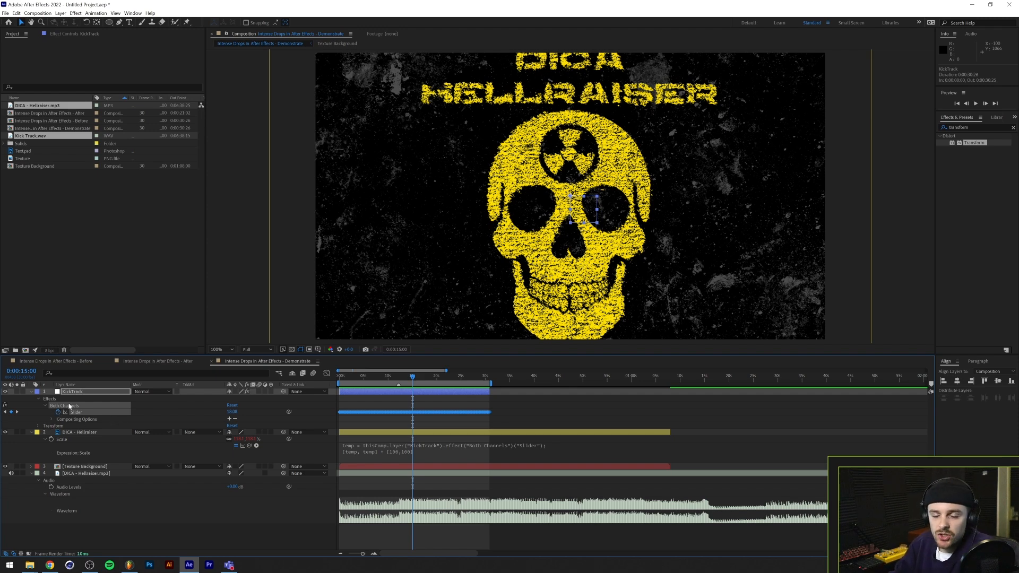
Examine the peak and low values of the KickTrack Slider's curve in the Graph Editor, from the start of the drop
left_click(326, 374)
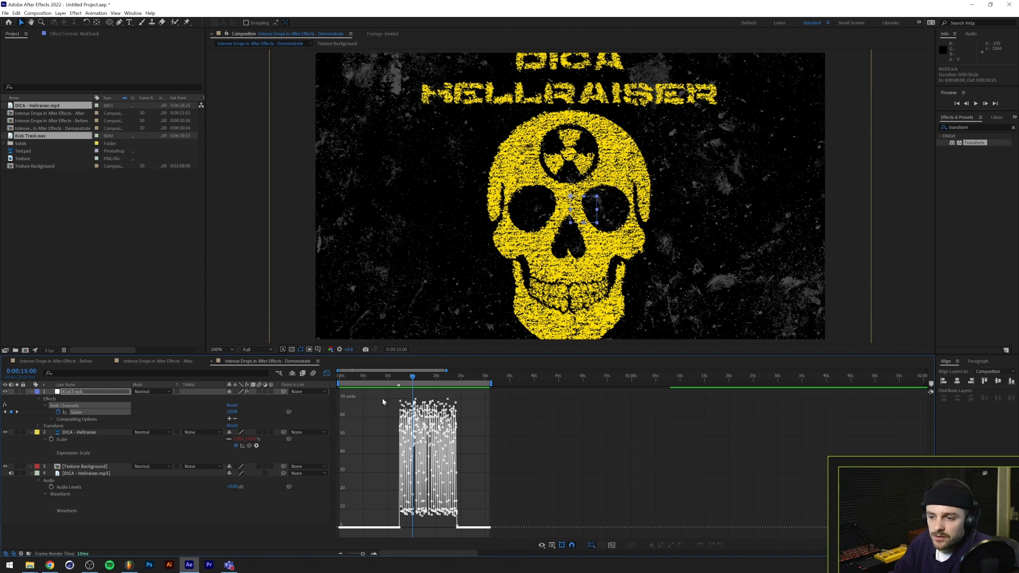
mouse_move(416, 400)
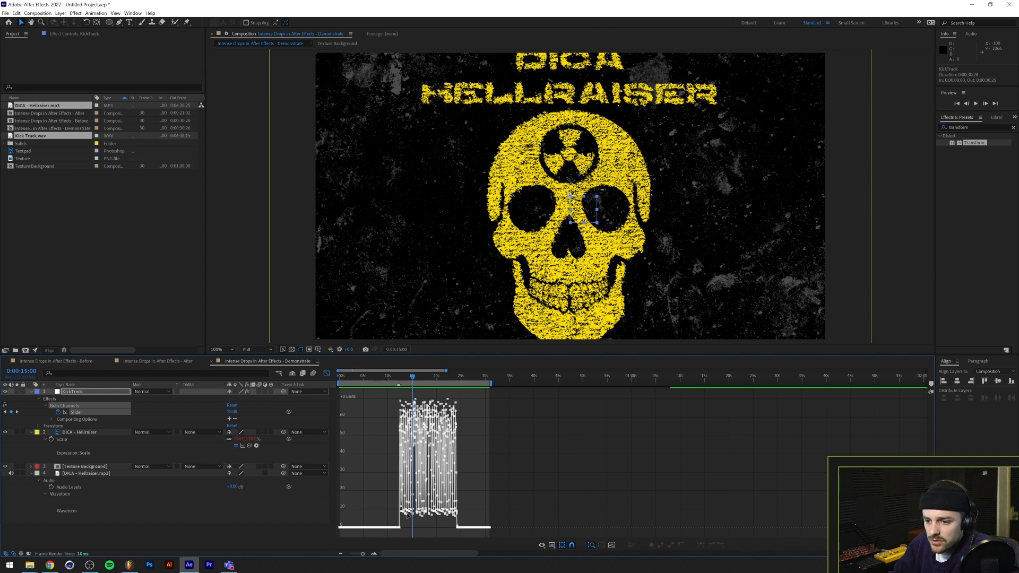
scroll(411, 451, "up", 5)
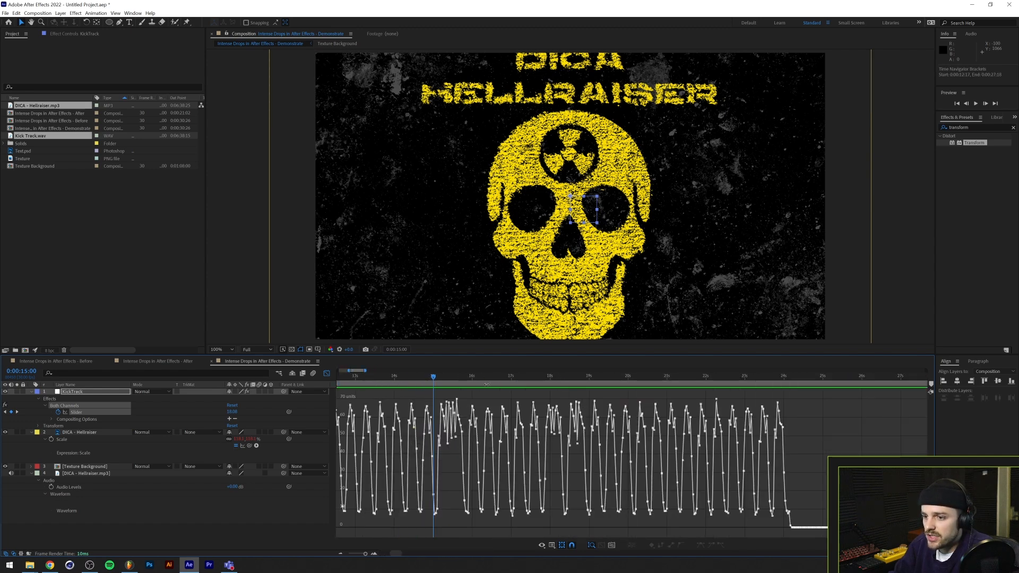
mouse_move(433, 378)
left_mouse_down()
mouse_move(305, 383)
mouse_move(425, 389)
left_mouse_up()
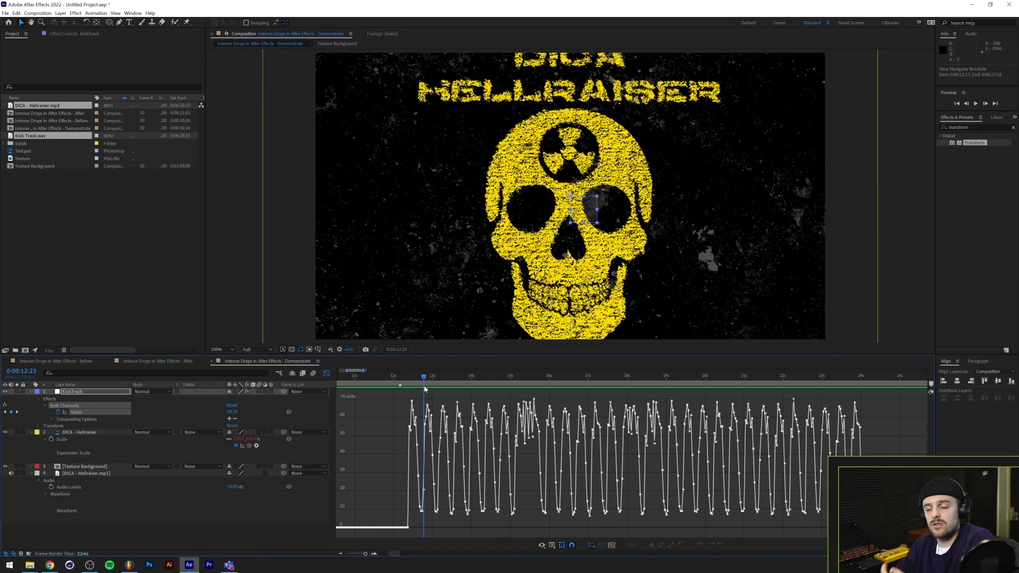
key("ctrl+a")
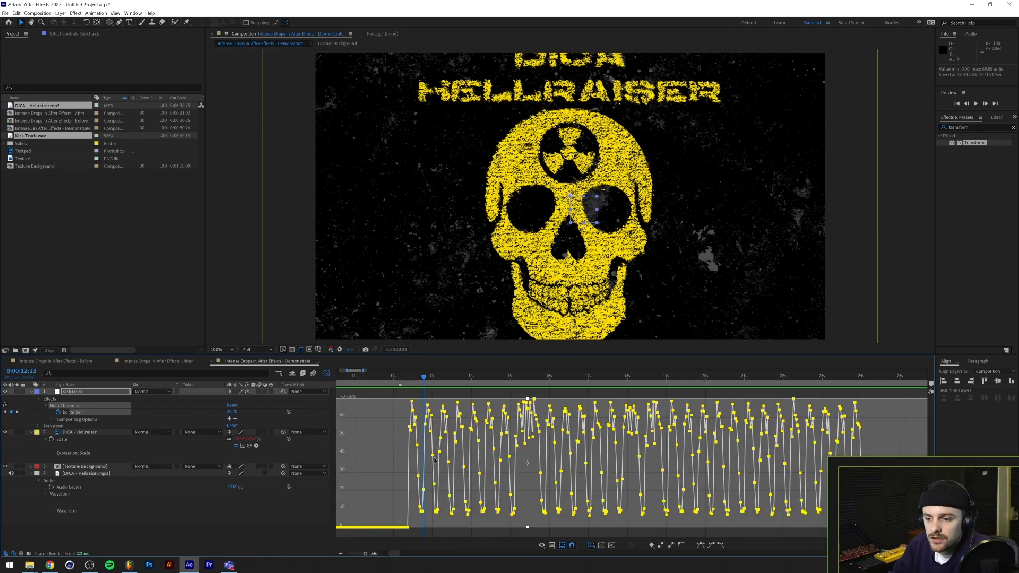
left_click(410, 376)
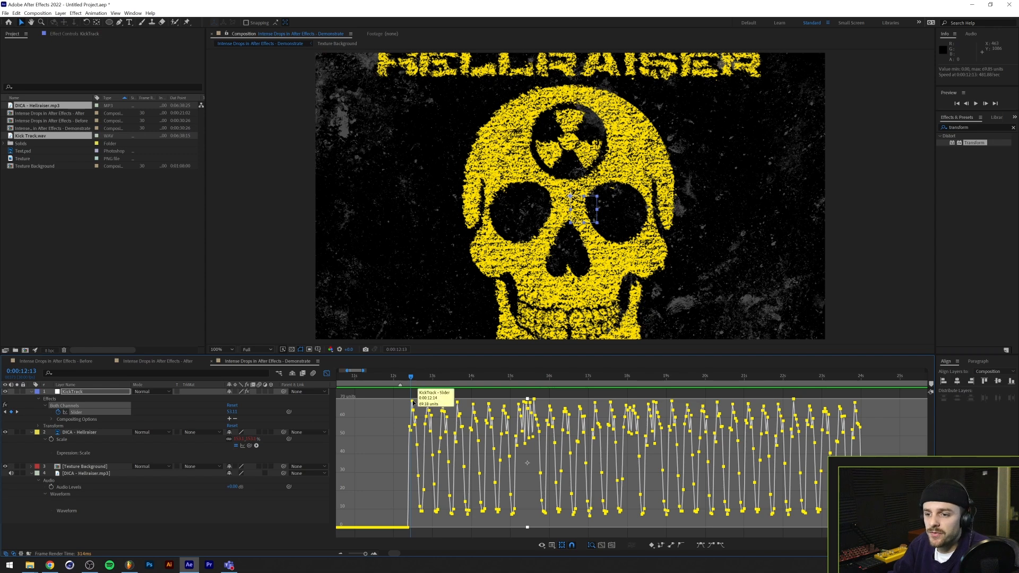
mouse_move(533, 399)
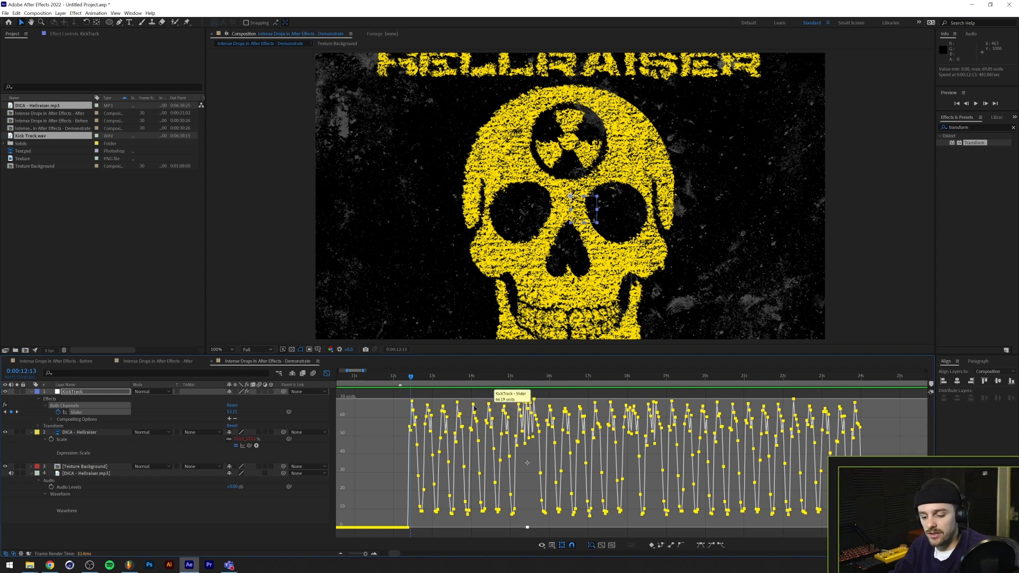
Add the expression ease(value,71,10,10,0) to the KickTrack layer's Slider and leave the Graph Editor
left_click(59, 413, "alt")
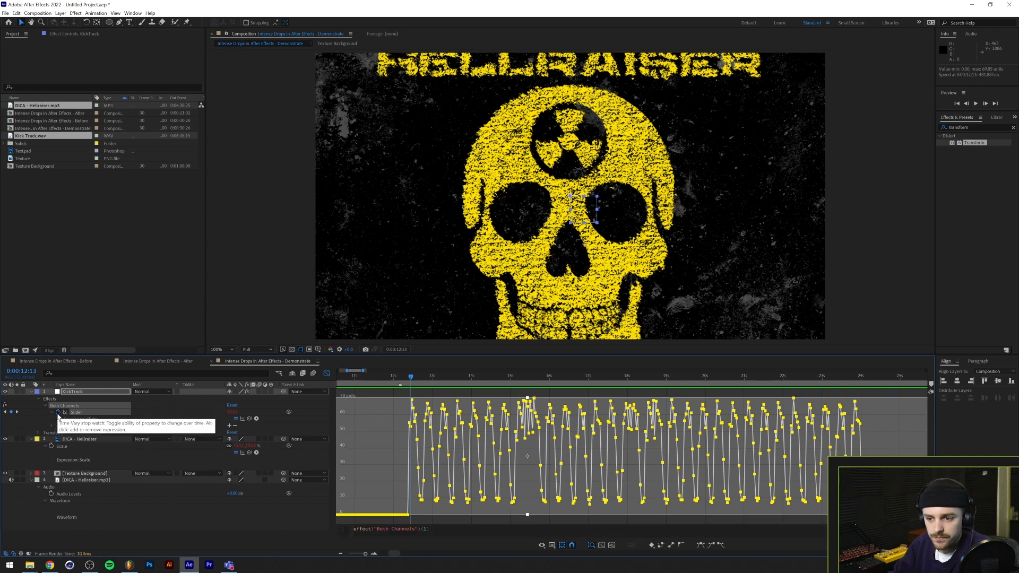
left_click(386, 527)
type("ease(value,71,10,")
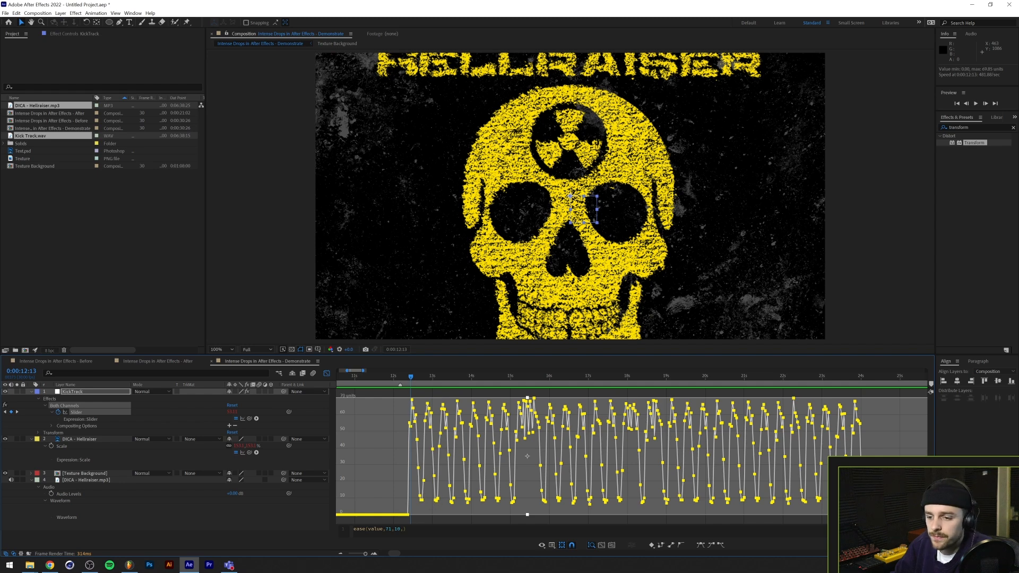
type("10,0")
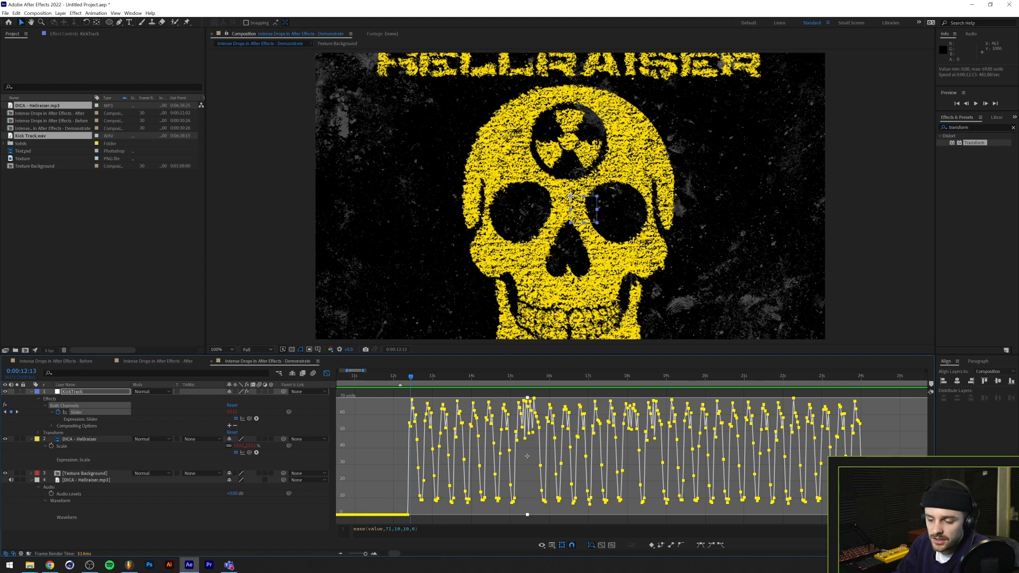
key("KP_Enter")
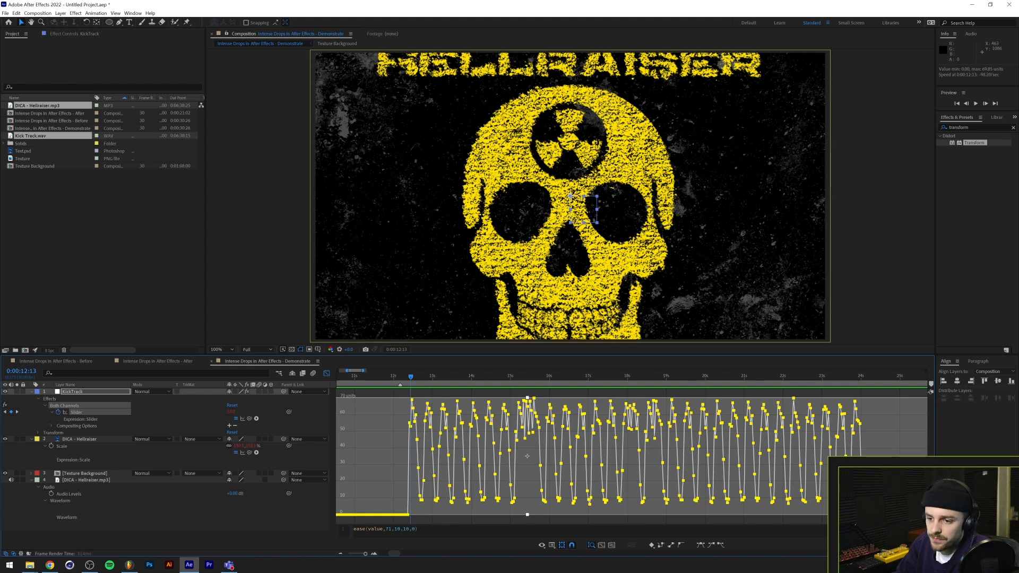
key("shift+F3")
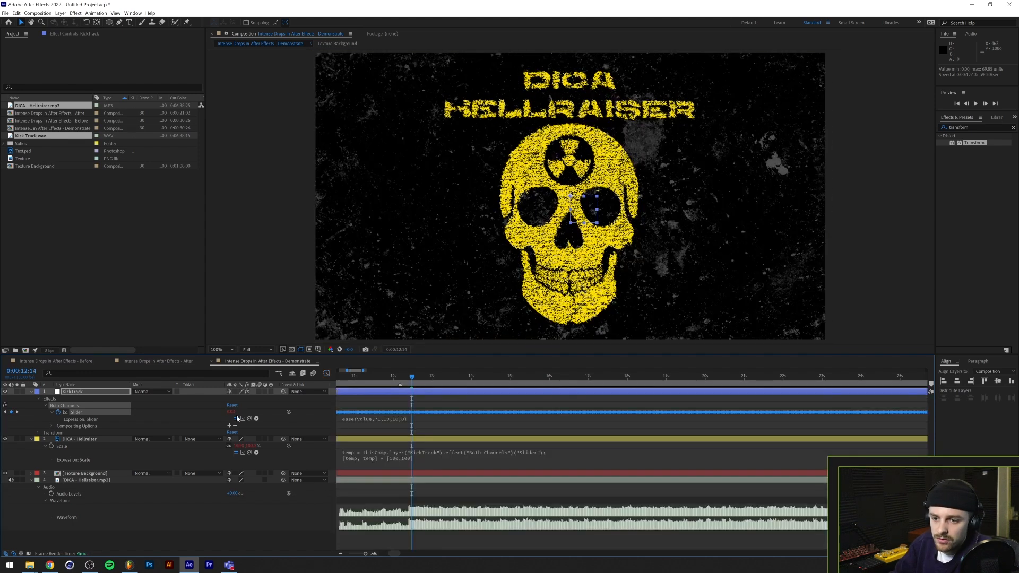
Preview the eased logo scaling across the drop from about 0:00:12:09
key("space")
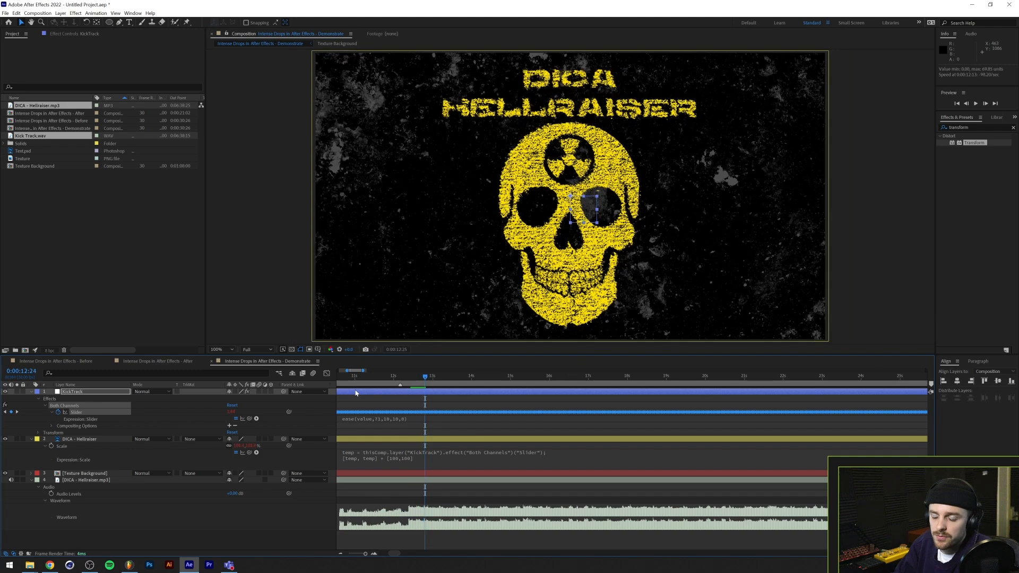
left_click_drag(427, 378, 403, 378)
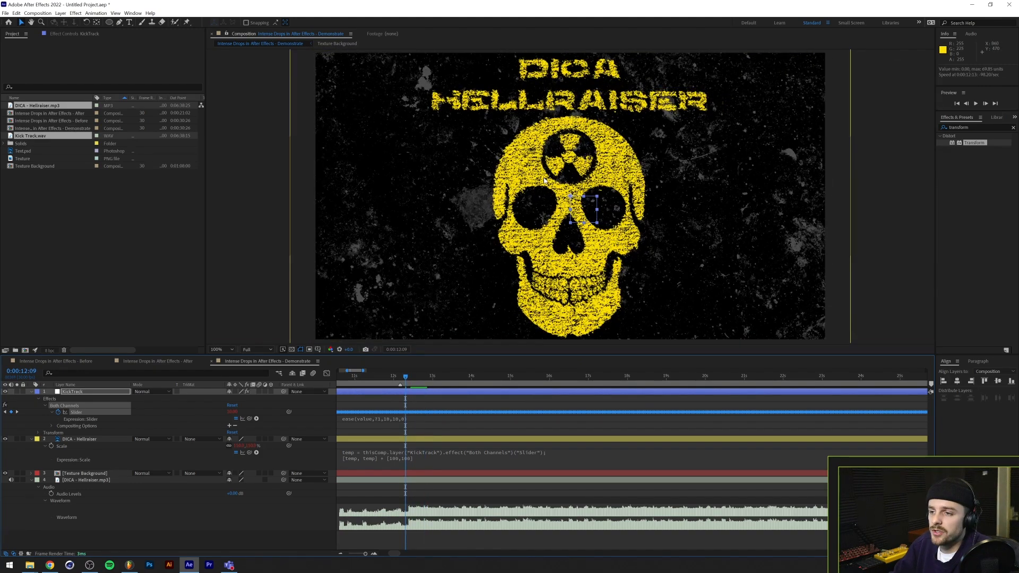
key("space")
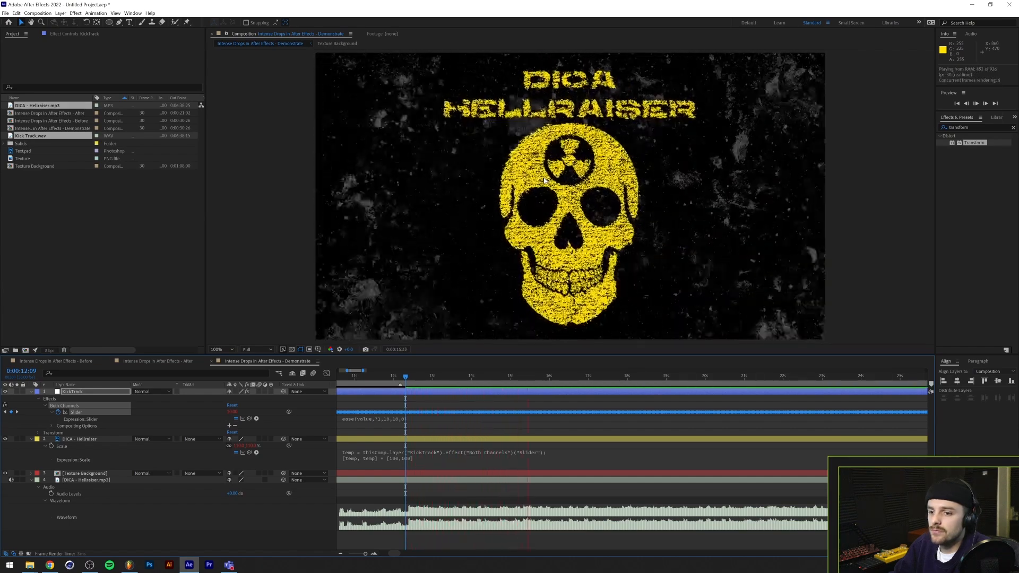
key("space")
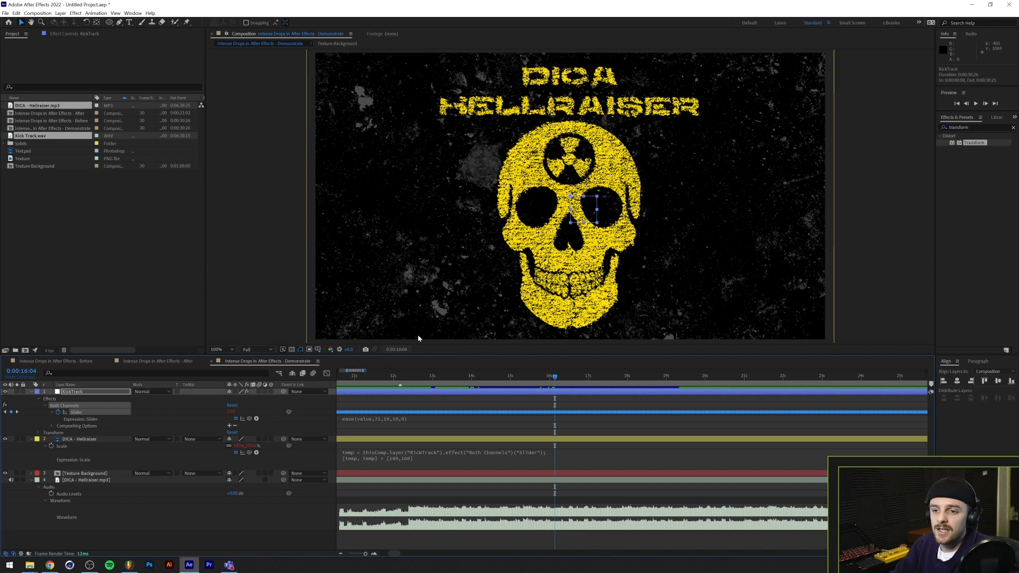
Duplicate the KickTrack layer with its properties collapsed and rename the copy KickTrackInversed
scroll(426, 421, "down", 3)
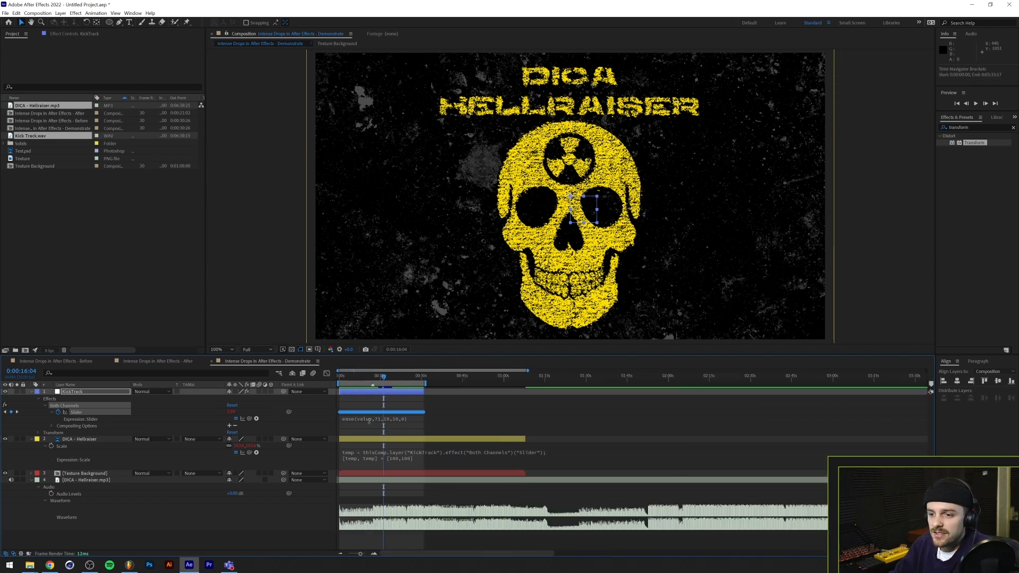
scroll(369, 420, "up", 2)
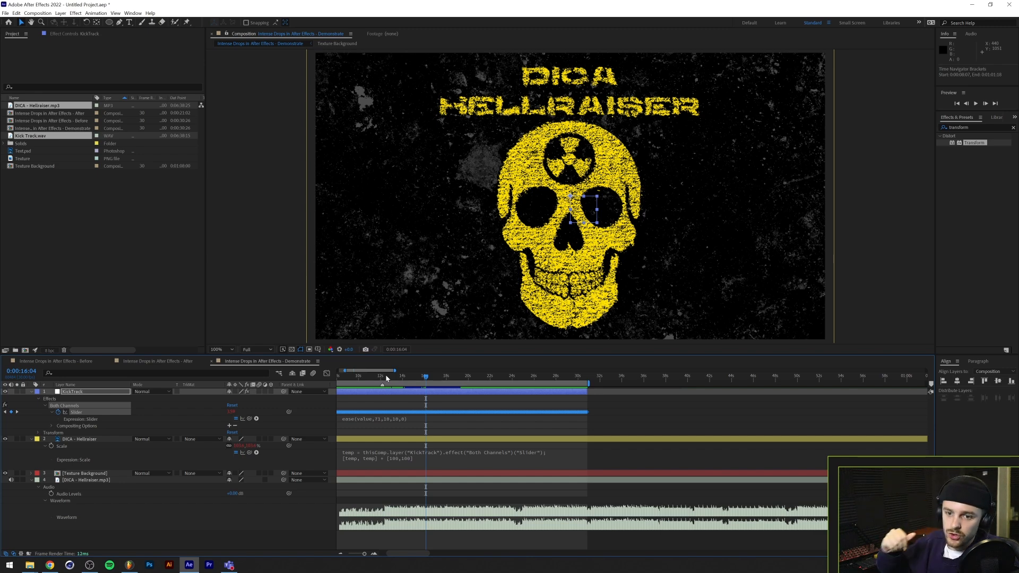
left_click(120, 391)
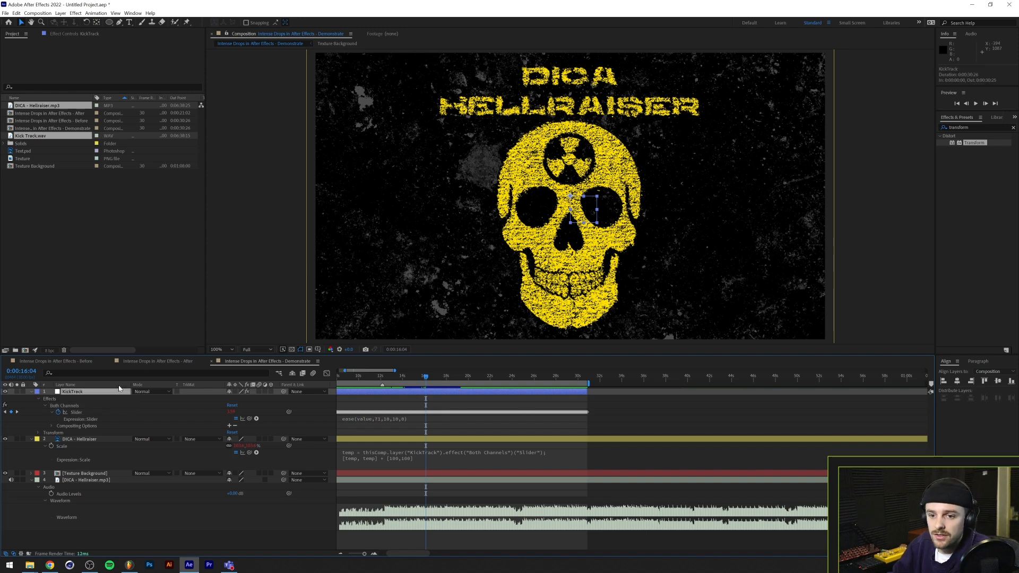
left_click(31, 392)
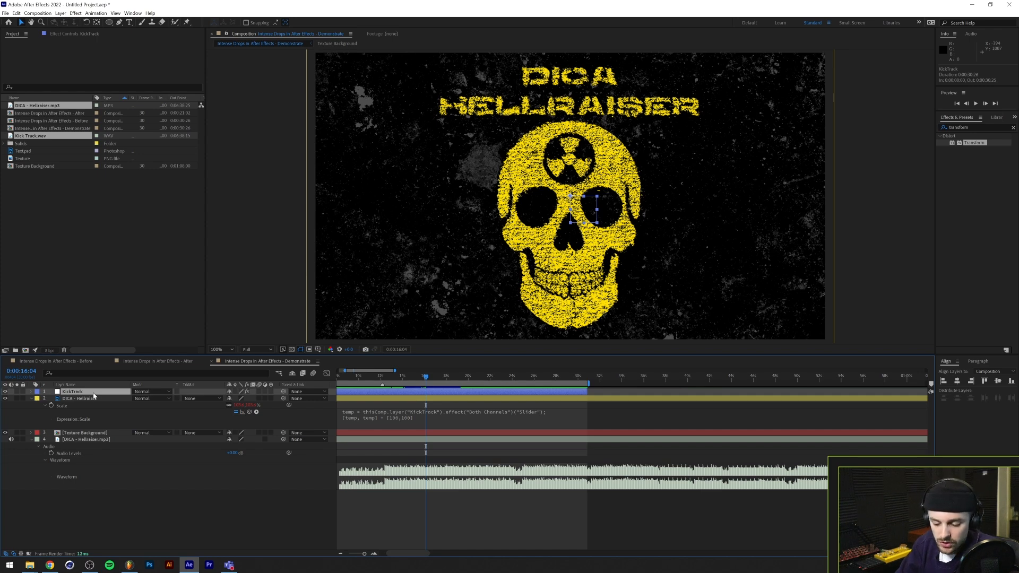
key("ctrl+d")
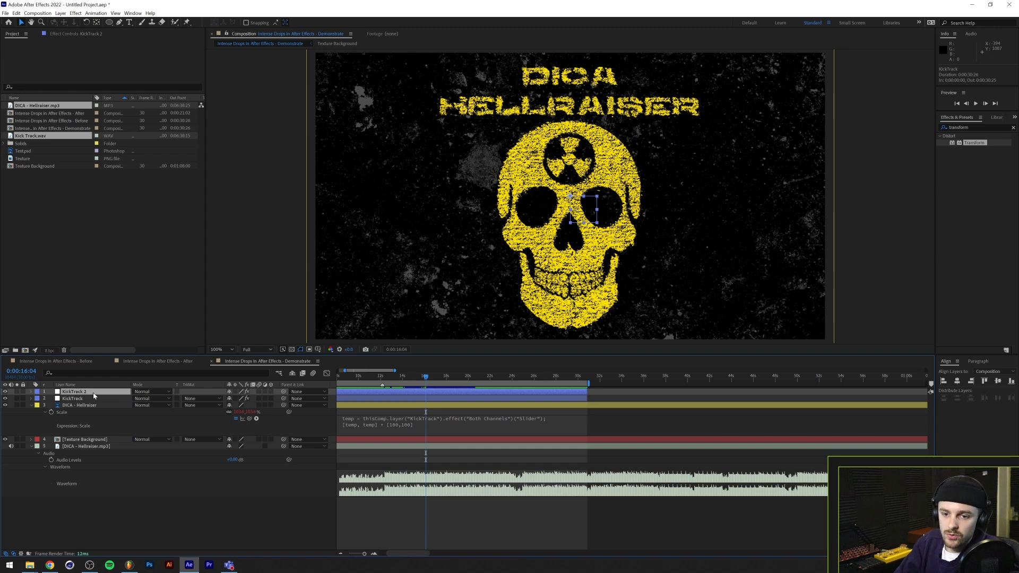
key("Return")
left_click(93, 392)
type("Inverse")
key("BackSpace")
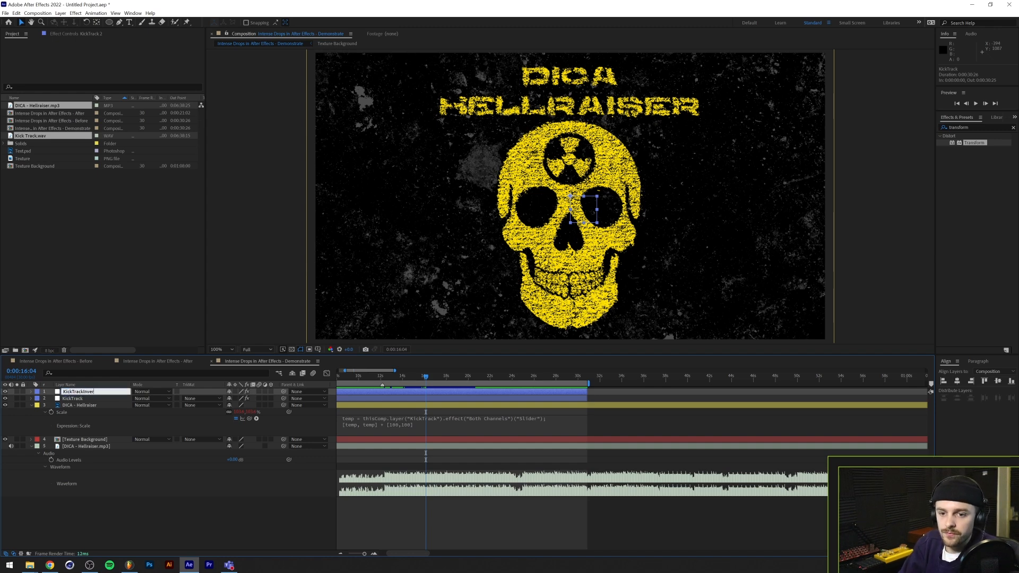
type("d")
key("Return")
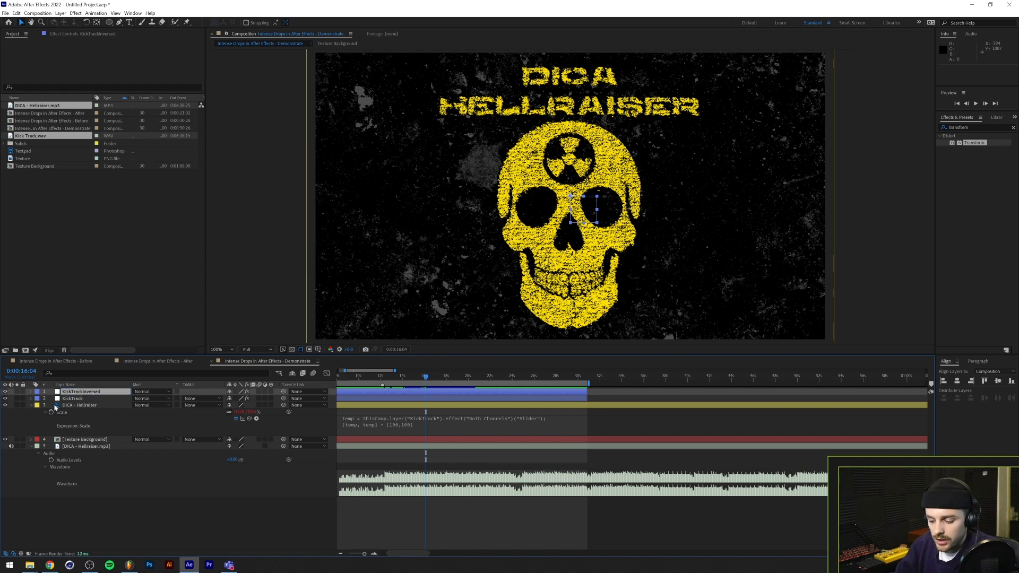
Change the KickTrackInversed layer's Slider expression to ease(value,71,10,0,10)
left_click(31, 391)
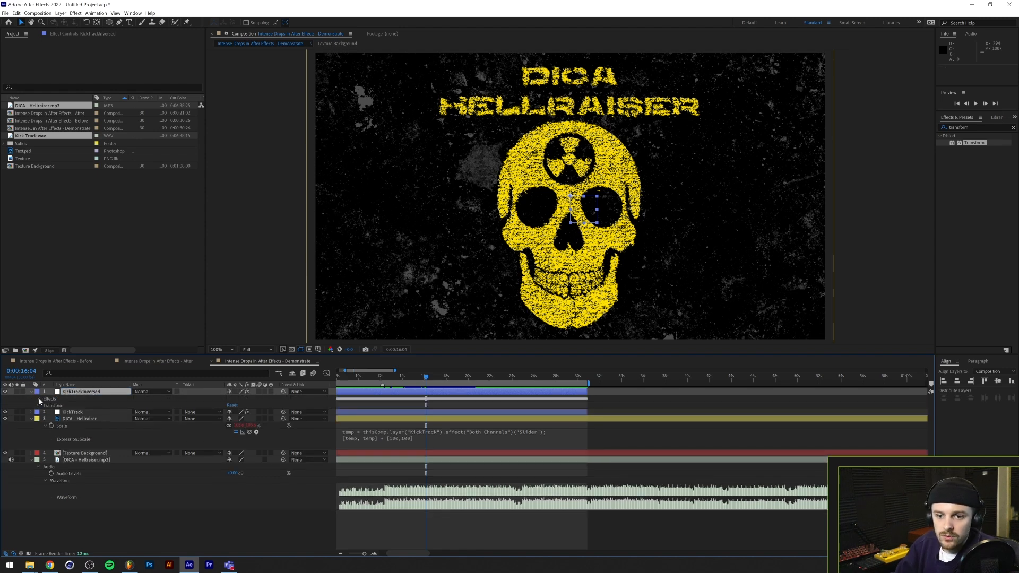
left_click(39, 398)
left_click(45, 405)
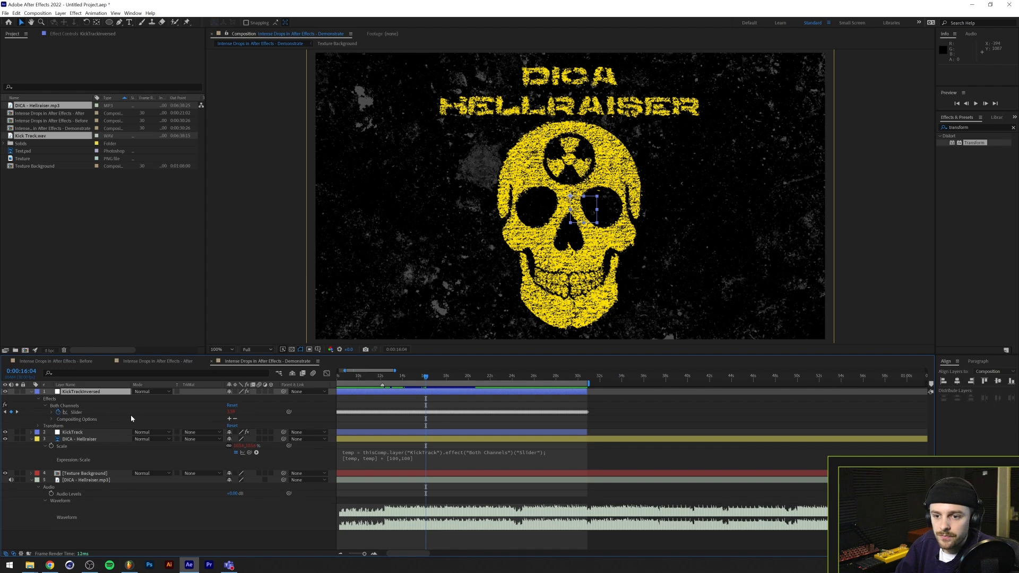
left_click(76, 413)
type("ease(value,71,10,10,0)")
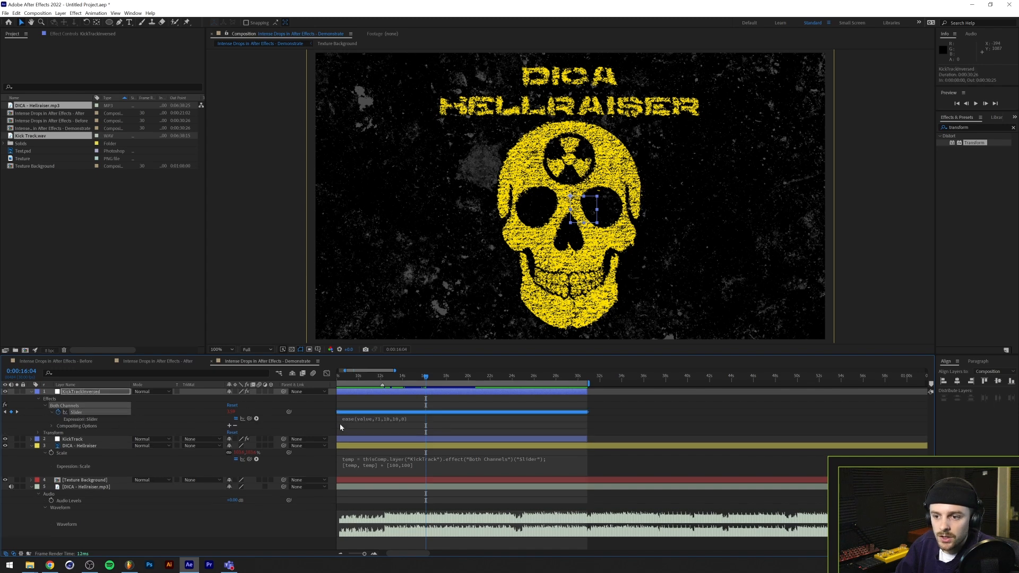
left_click(397, 419)
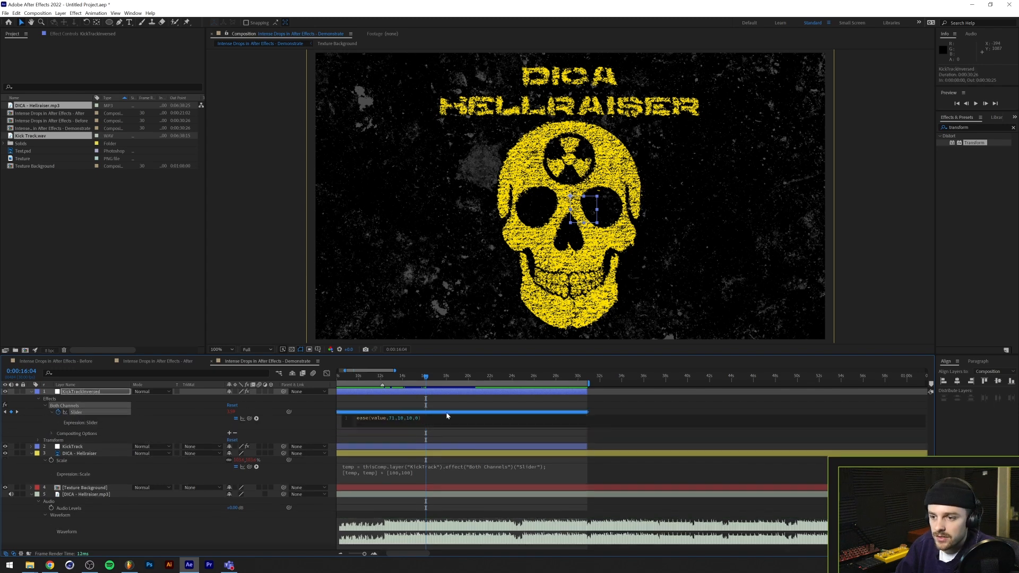
key("BackSpace")
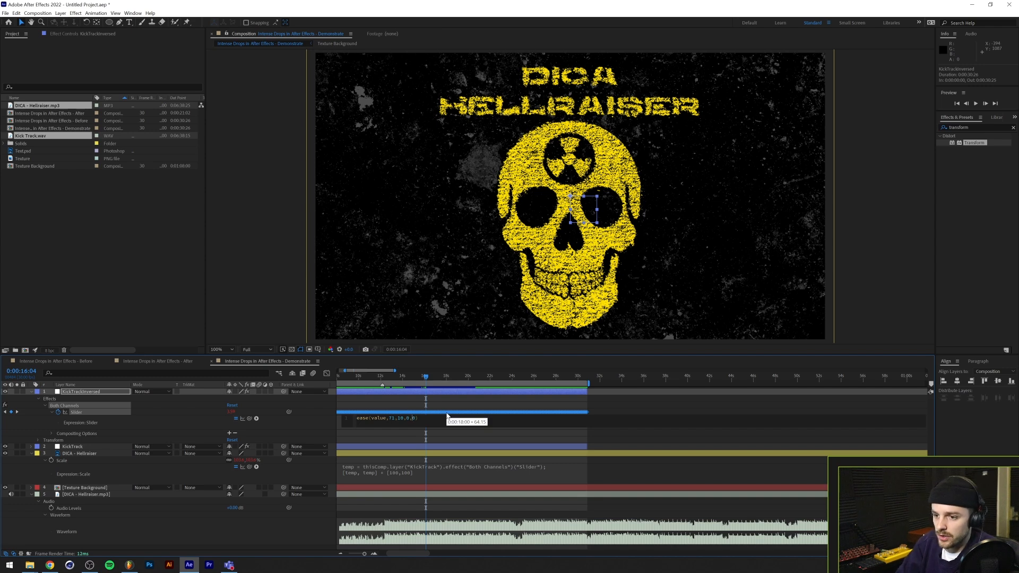
key("KP_Enter")
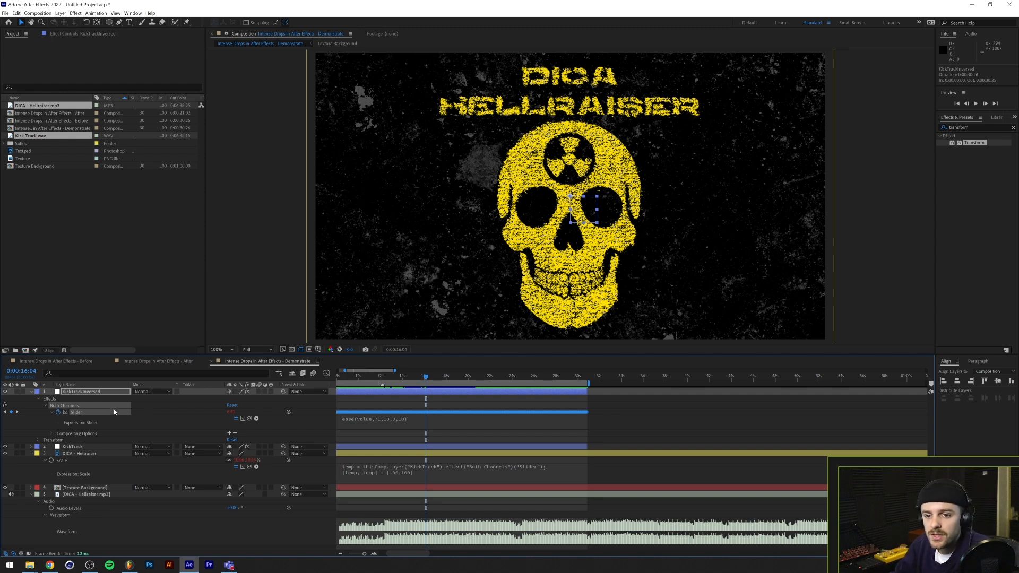
Link the Texture Background layer's Scale to the KickTrackInversed layer's Slider
left_click(83, 488)
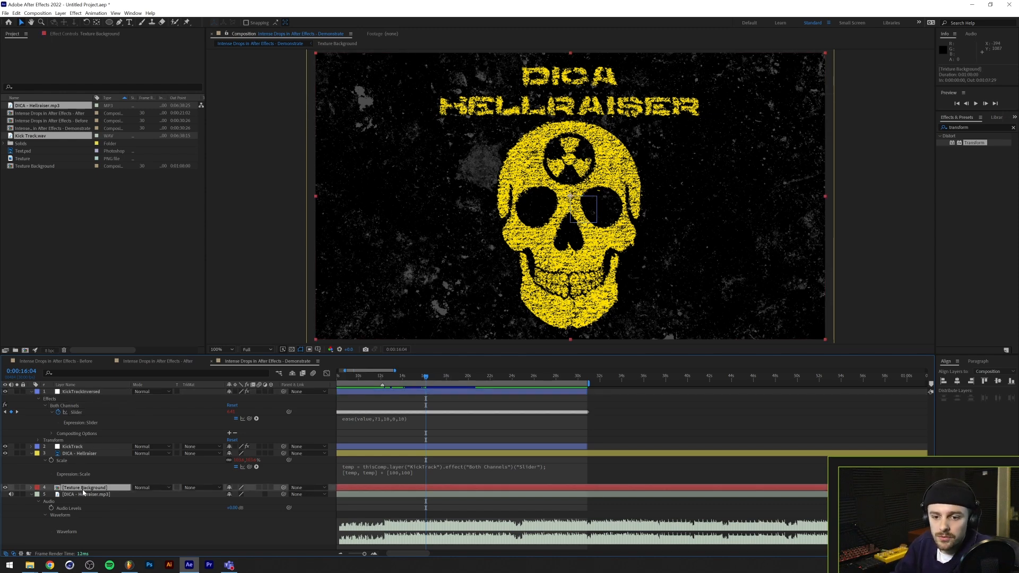
key("s")
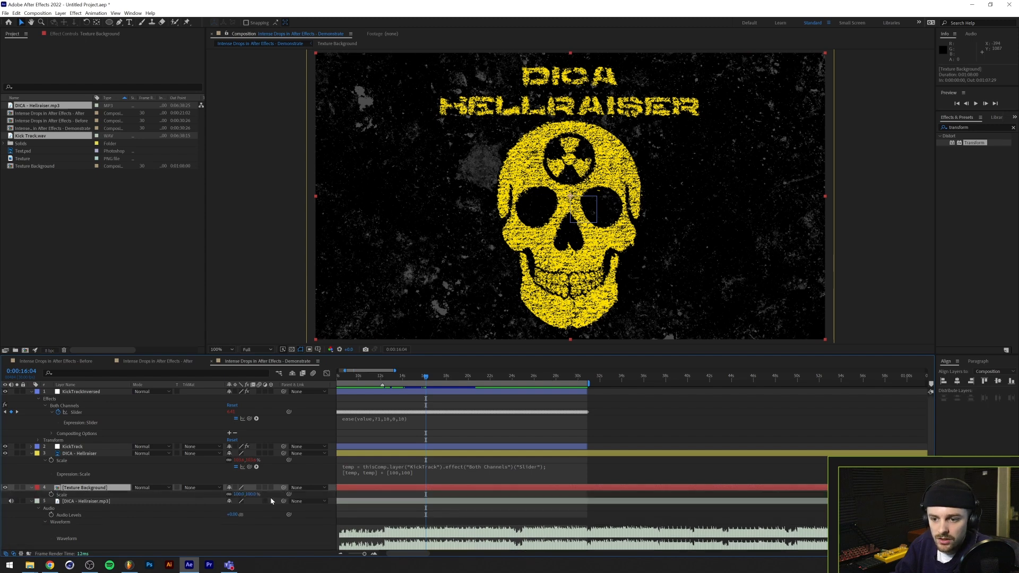
left_click_drag(291, 494, 81, 415)
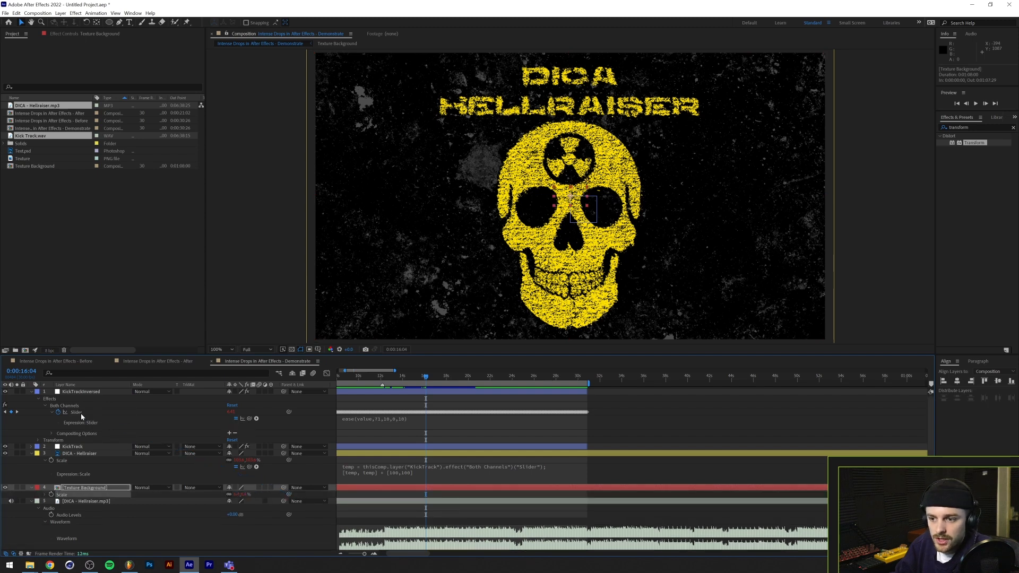
Make the second line of the Texture Background's Scale expression [temp, temp] + [100,100]
left_click(46, 494)
left_click(419, 501)
key("Return")
type("[temp, temp]")
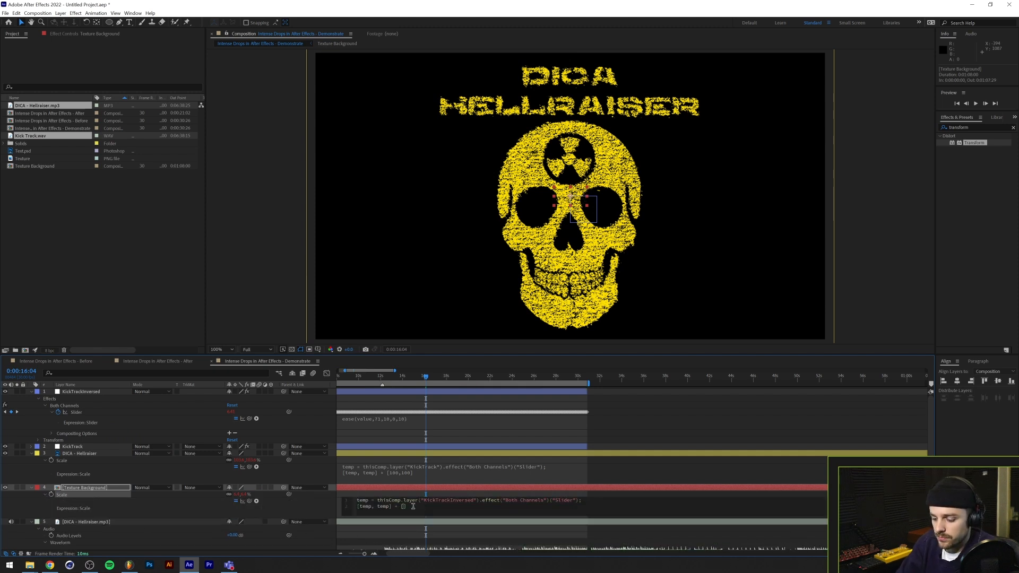
type(" + [100,100")
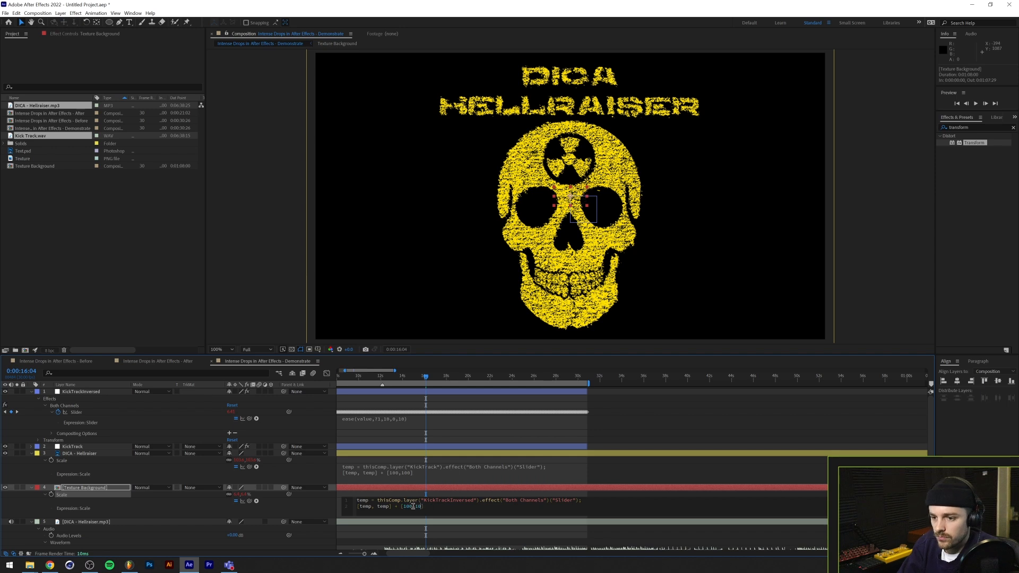
key("KP_Enter")
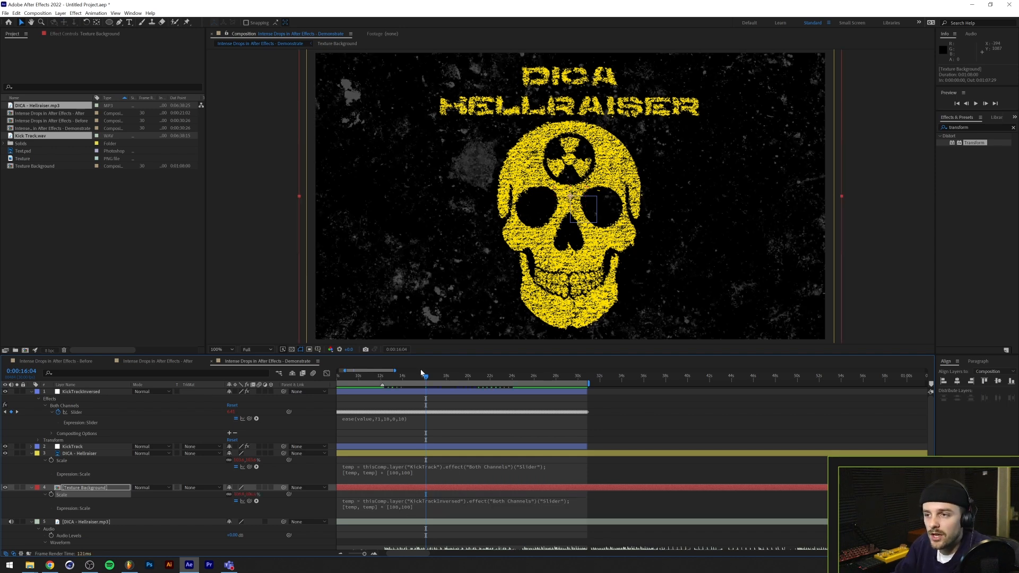
Play back the kick-driven background scaling from shortly before the drop and inspect the Texture layer's effects inside the Texture Background composition
left_click(373, 378)
key("space")
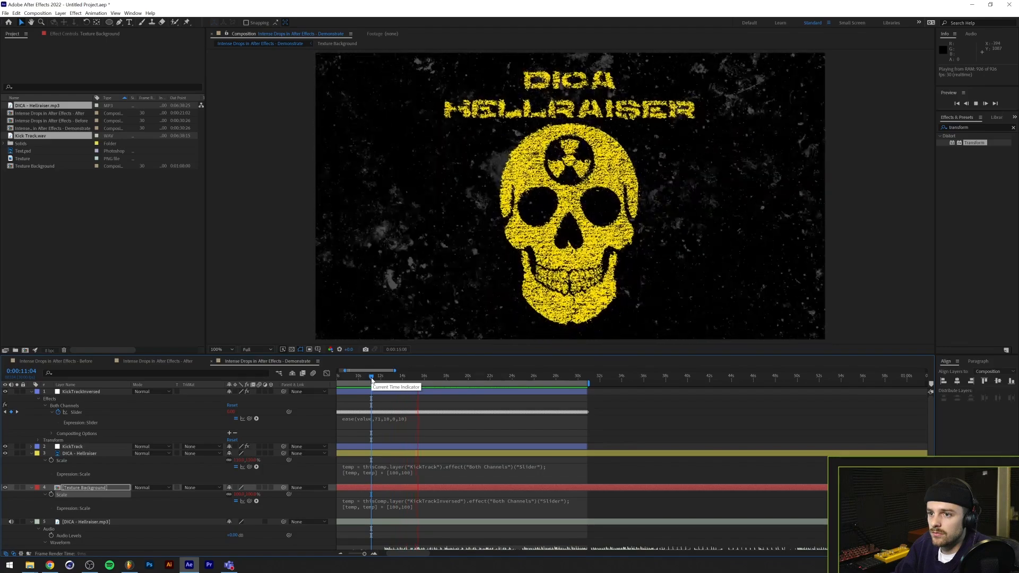
key("space")
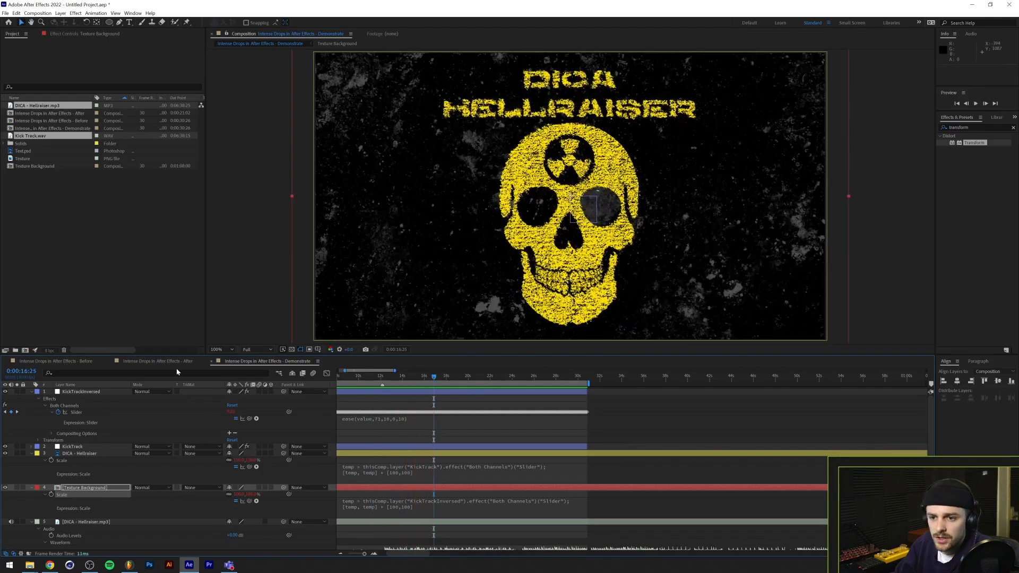
double_click(83, 487)
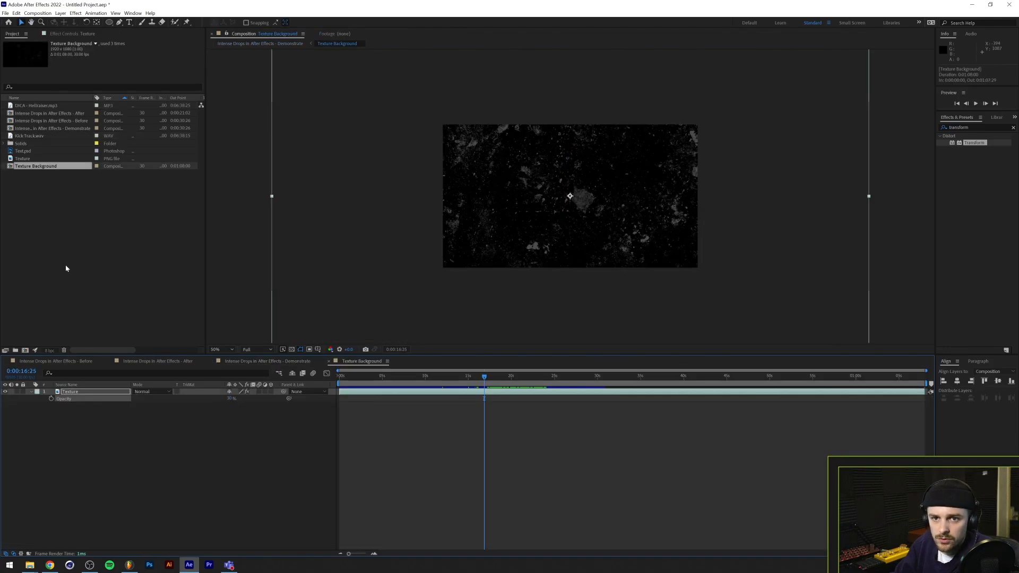
left_click(83, 392)
left_click(72, 33)
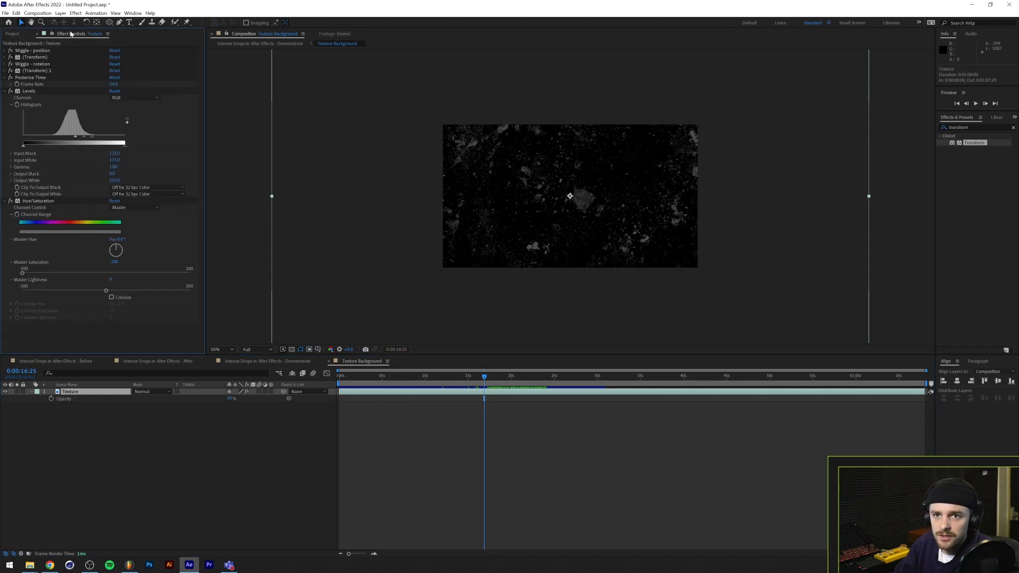
Preview the drop in the Before composition and compare it with playback of the Demonstrate composition
left_click(51, 360)
left_click(443, 377)
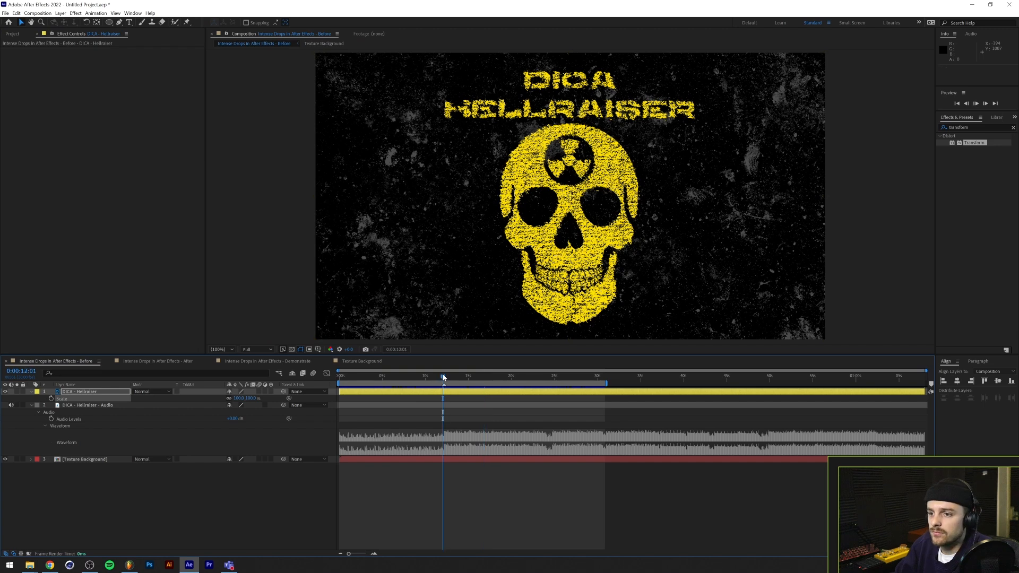
key("space")
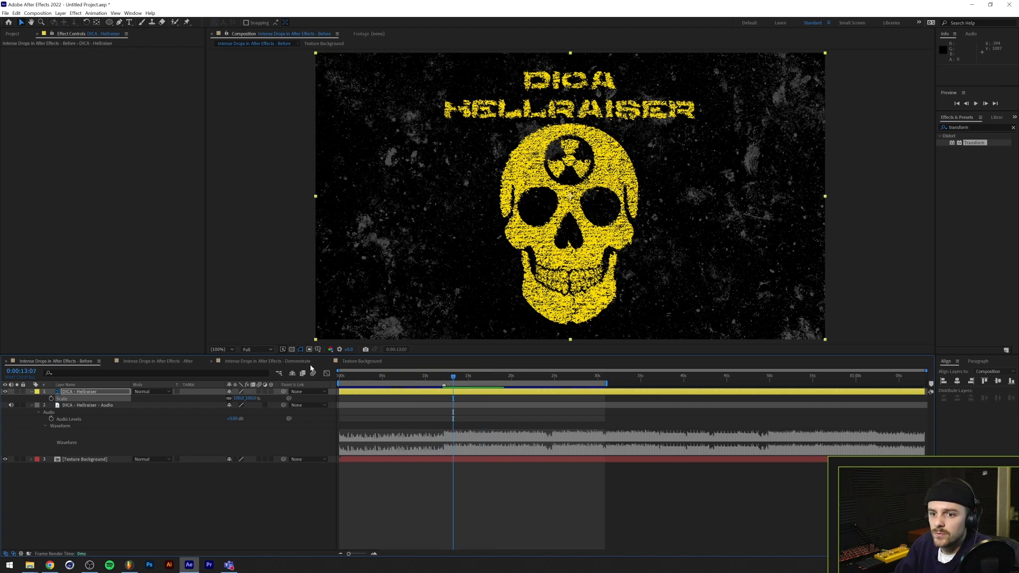
left_click(257, 361)
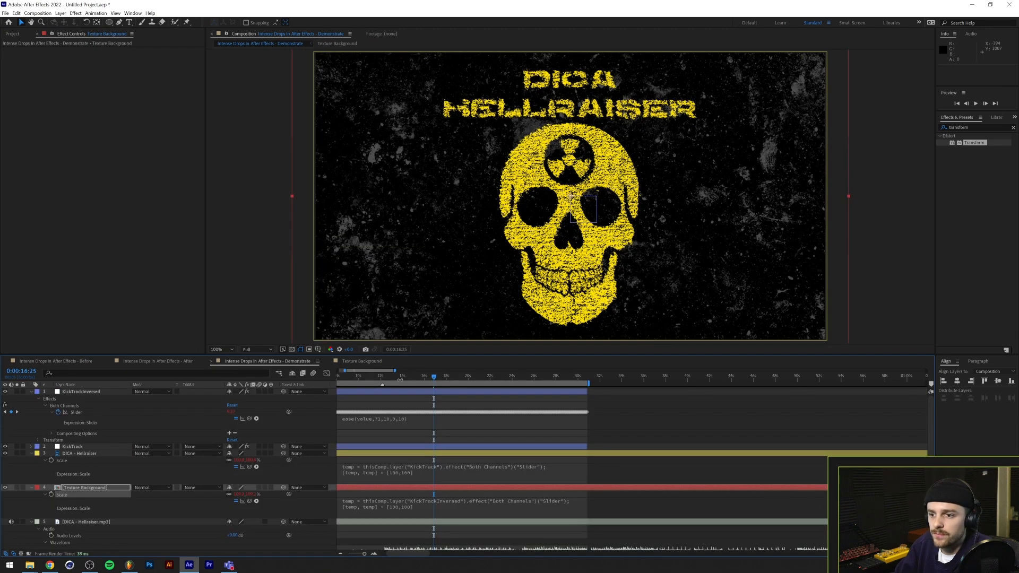
left_click(375, 378)
key("space")
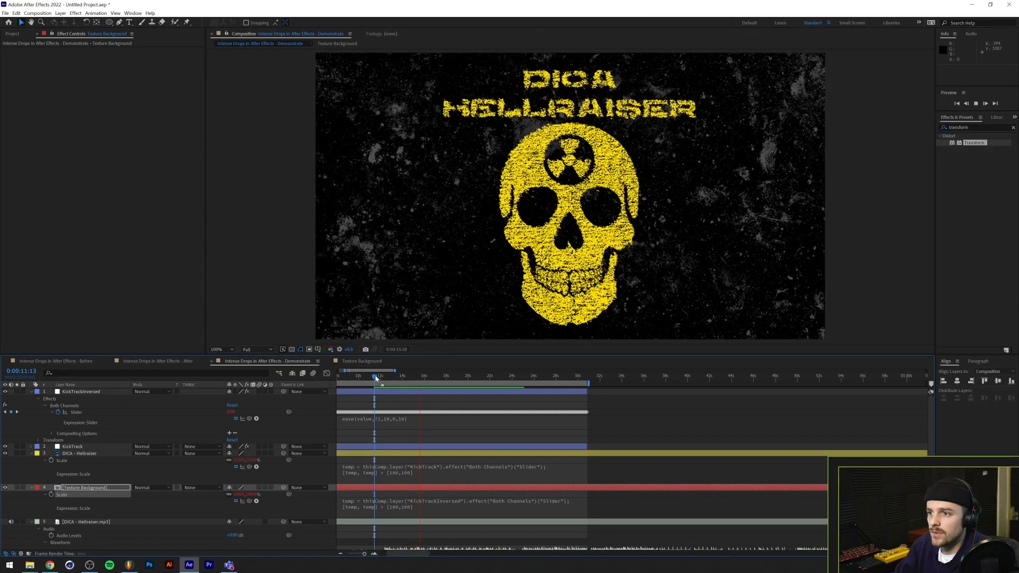
Review the Texture layer's effect stack in Texture Background again and return to the Demonstrate composition
left_click(361, 361)
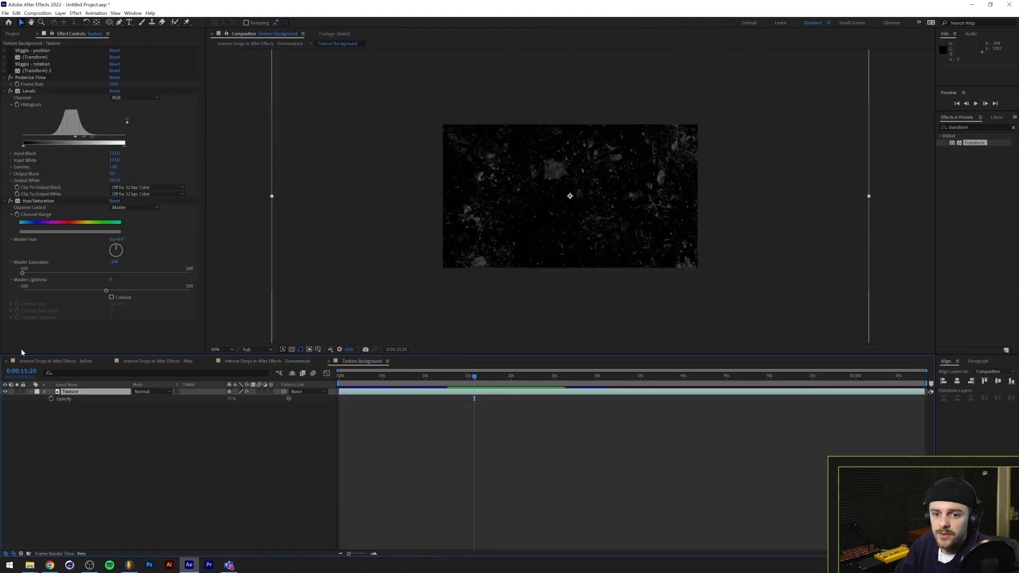
left_click_drag(10, 70, 10, 50)
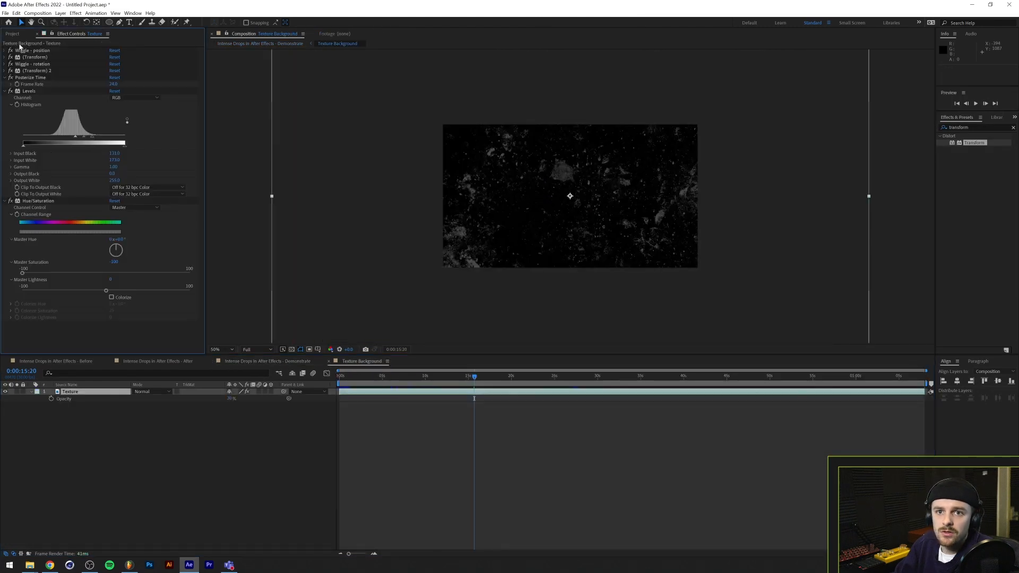
left_click(267, 360)
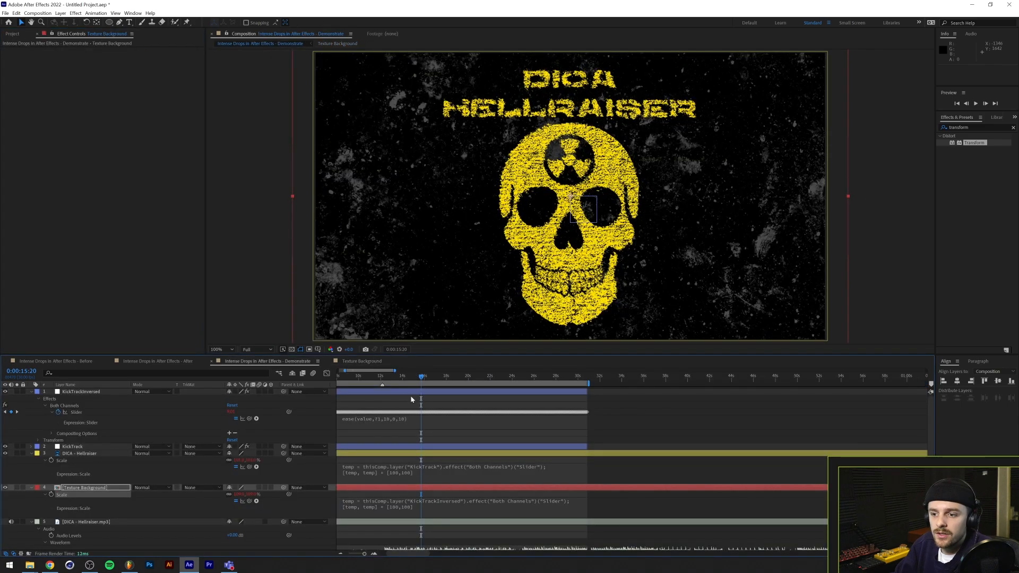
At about 0:00:13:03, duplicate the KickTrackInversed layer with its properties collapsed and rename the copy KickTrackOpacity
left_click(383, 377)
left_click_drag(383, 377, 393, 376)
left_click(32, 392)
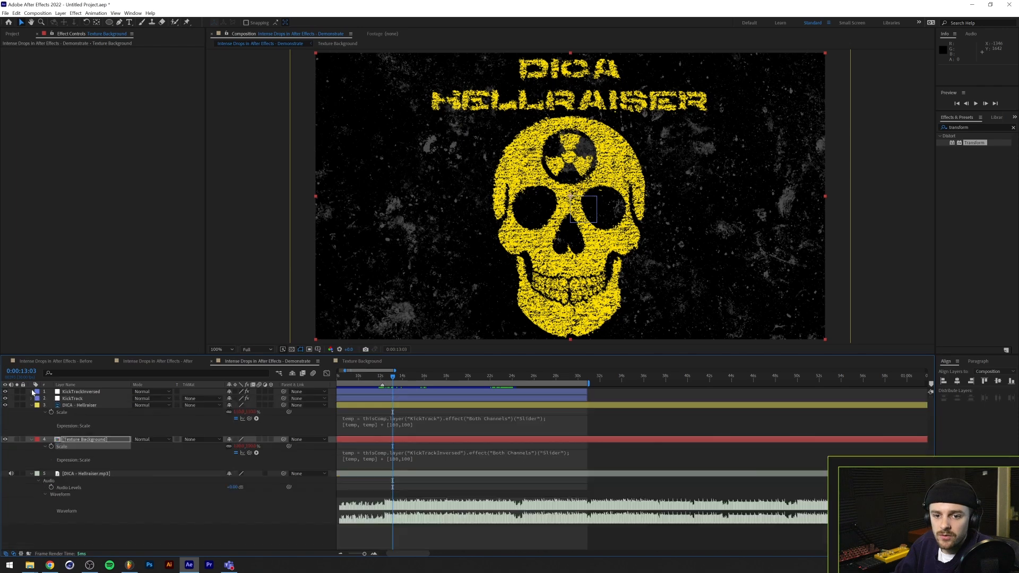
left_click(89, 392)
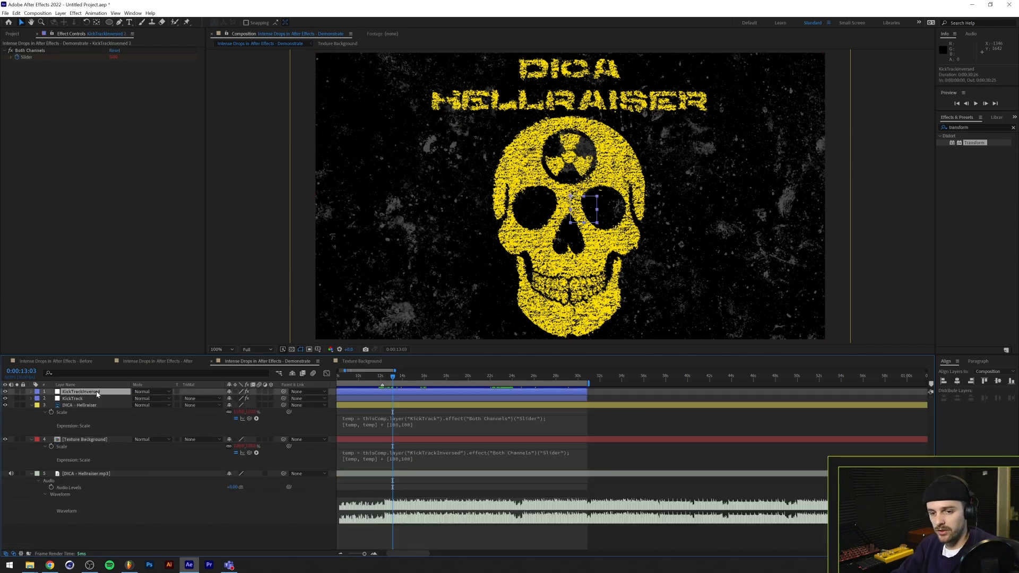
key("ctrl+d")
key("Return")
key("BackSpace")
key("BackSpace")
key("BackSpace")
key("BackSpace")
key("BackSpace")
key("BackSpace")
type("Opacity")
key("Return")
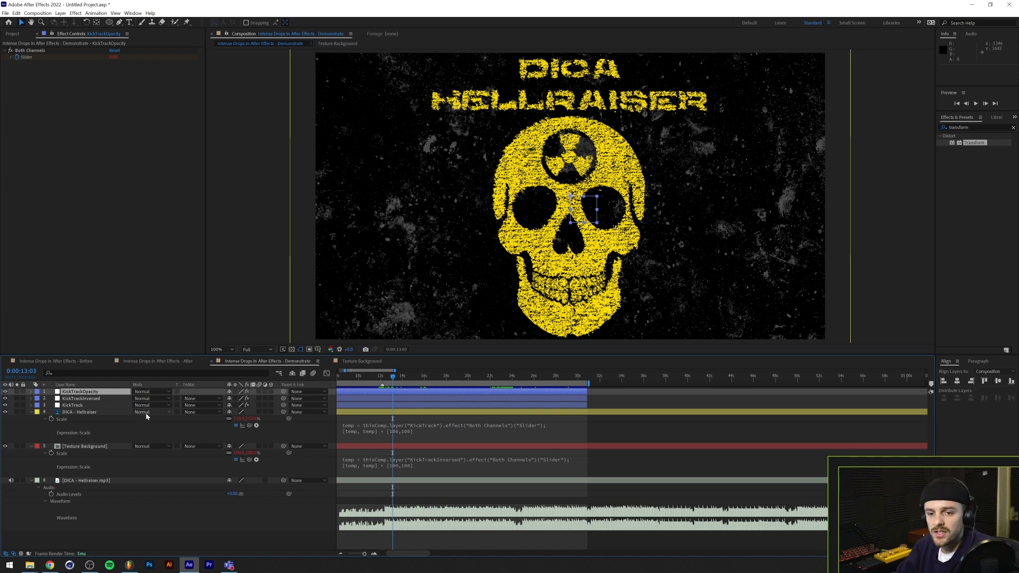
Collapse the DICA - Hellraiser layer, add an adjustment layer above all the others, and name it Color Adjustments
left_click(31, 413)
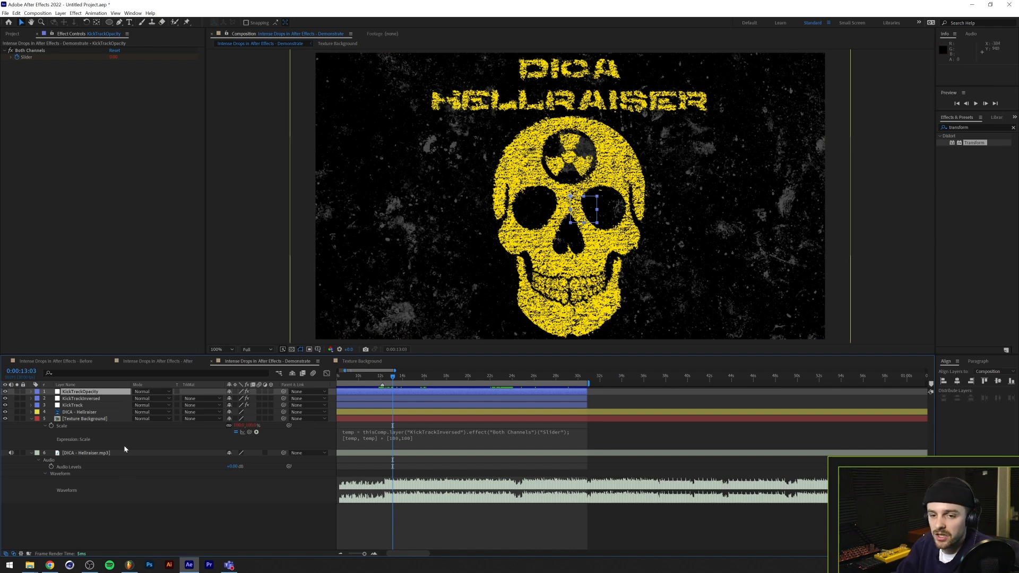
left_click(153, 511)
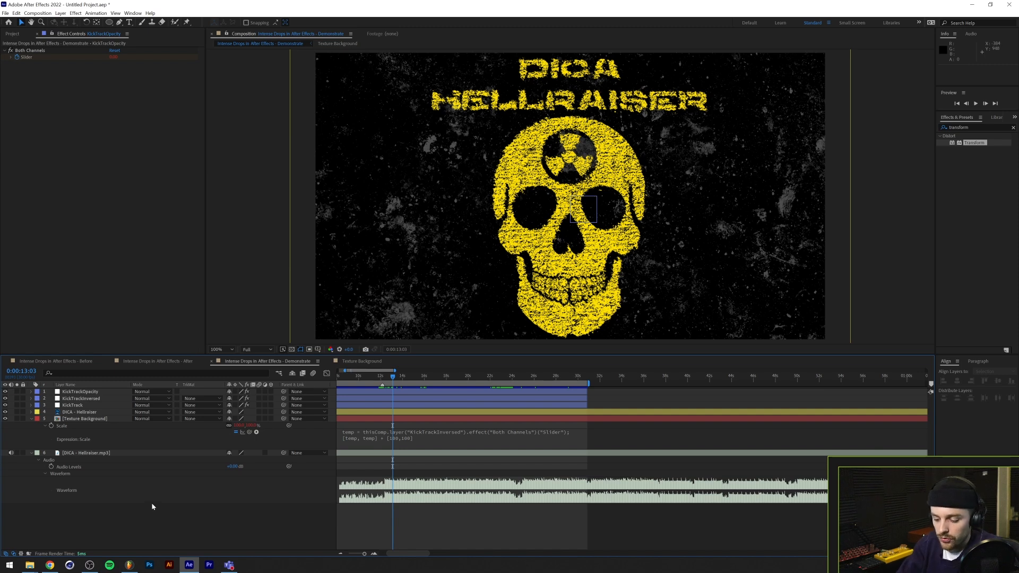
key("ctrl+alt+y")
key("Return")
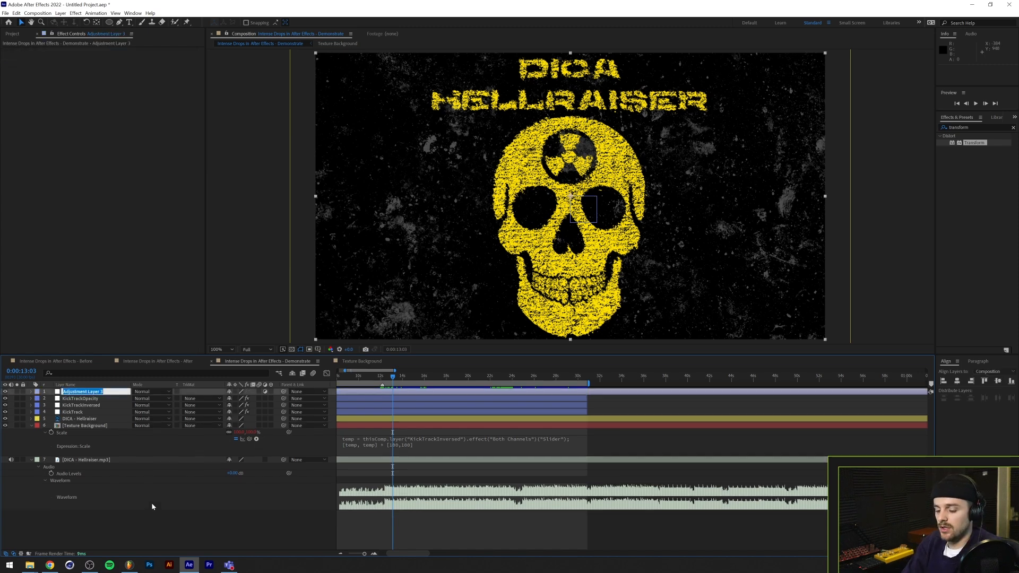
type("Color")
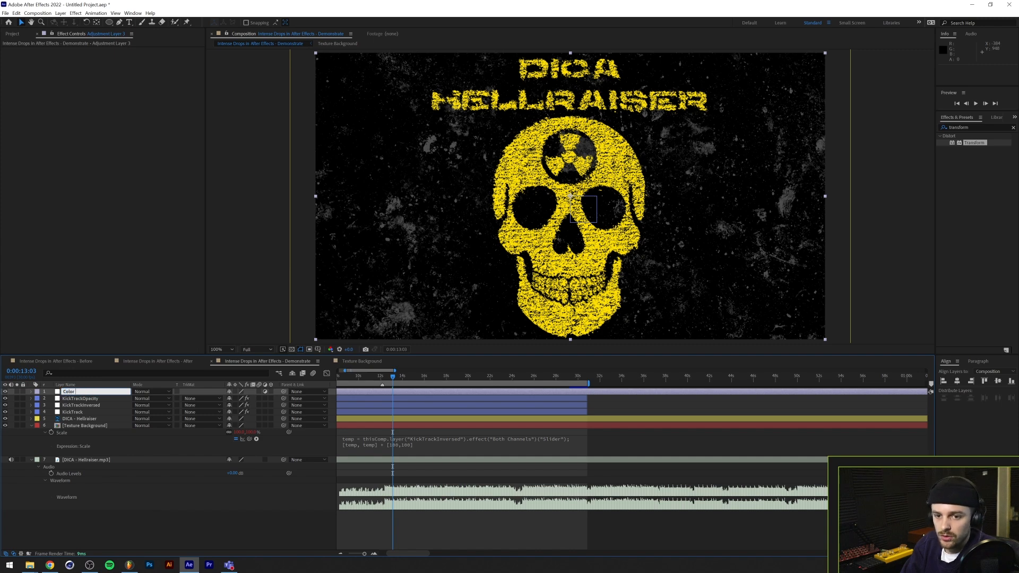
type(" Adjustments")
key("Return")
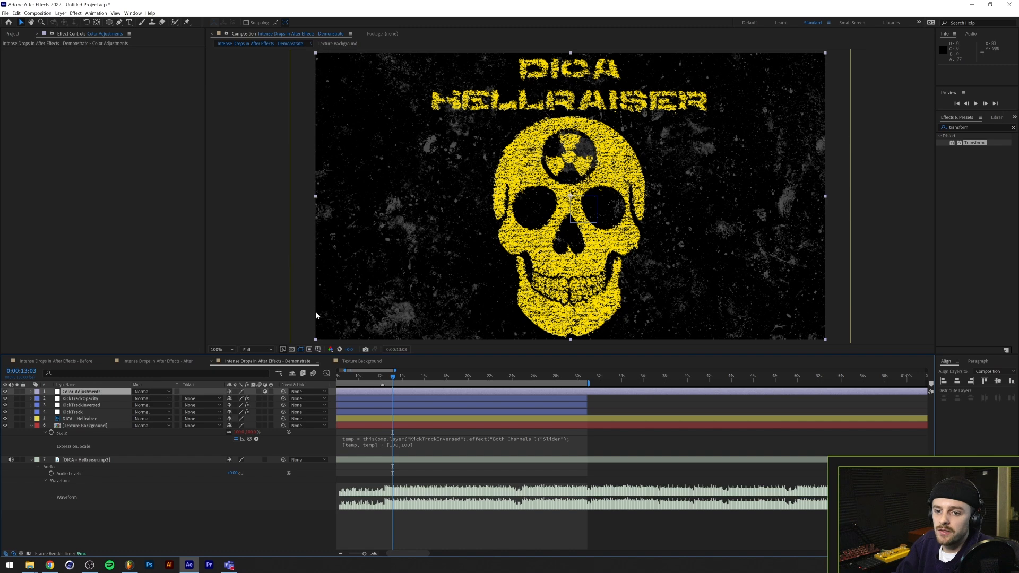
Apply the Tint effect to the Color Adjustments layer and swap its black and white mapping colors
left_click(975, 127)
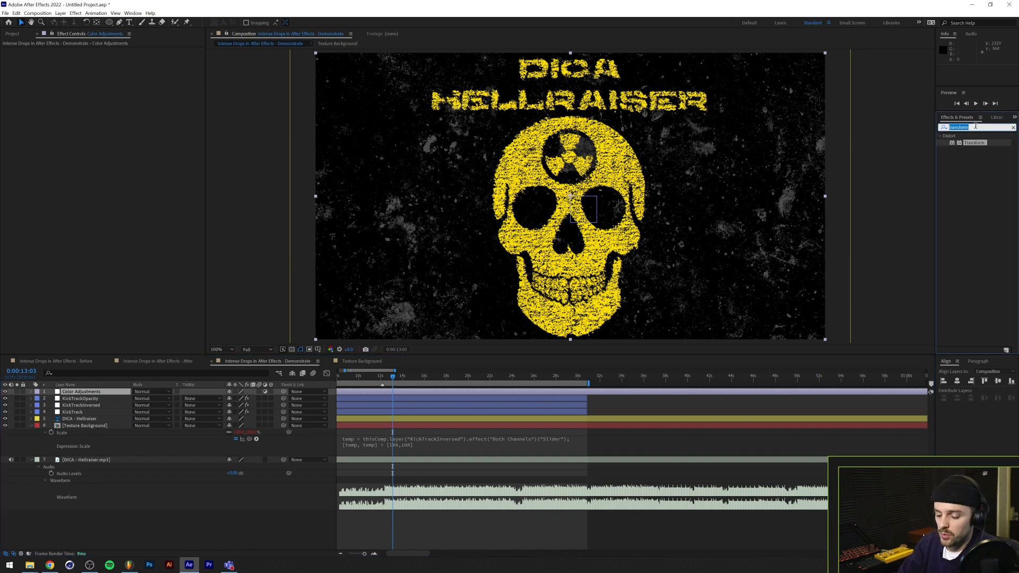
type("tint")
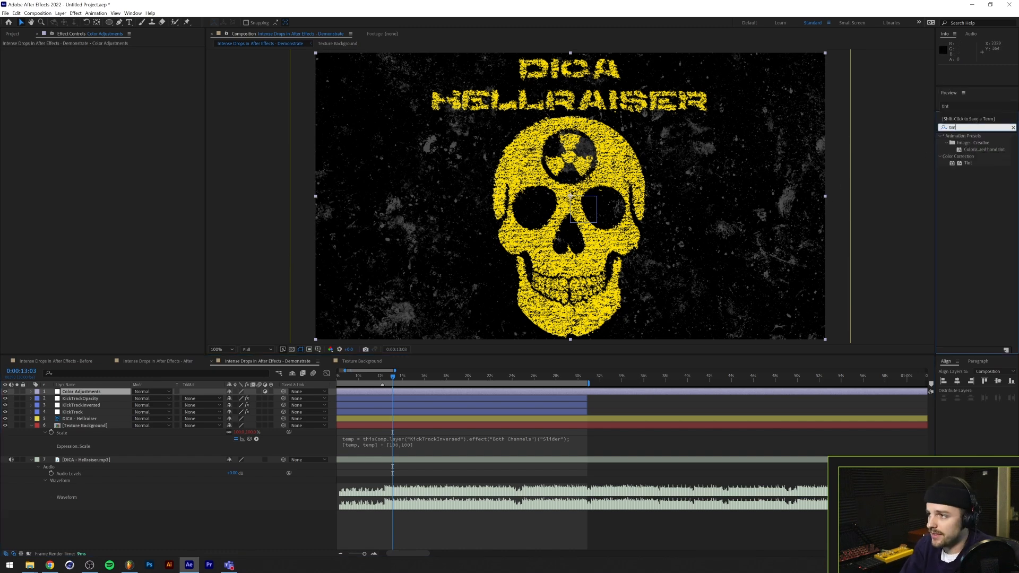
left_click_drag(964, 164, 356, 191)
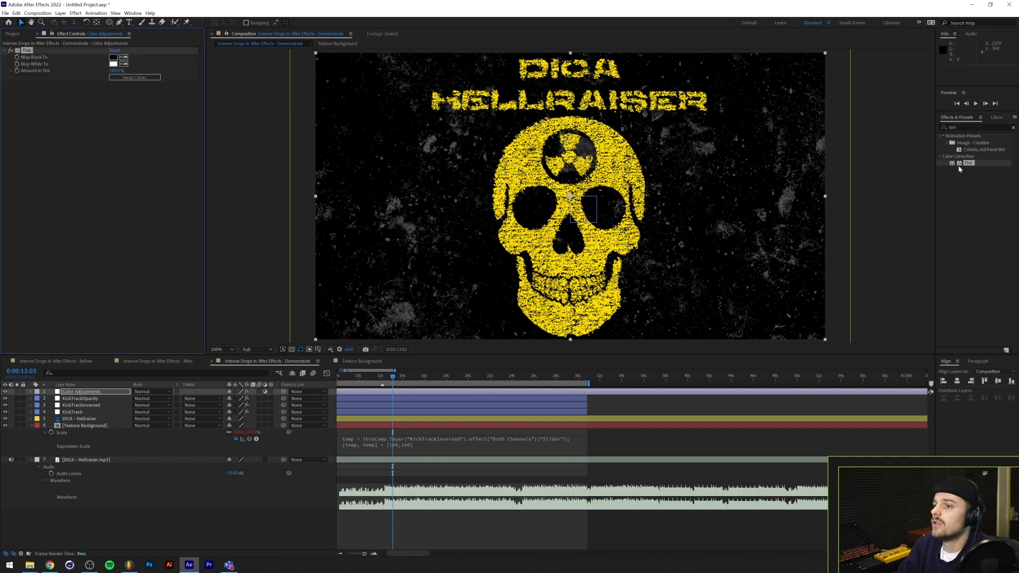
left_click(126, 77)
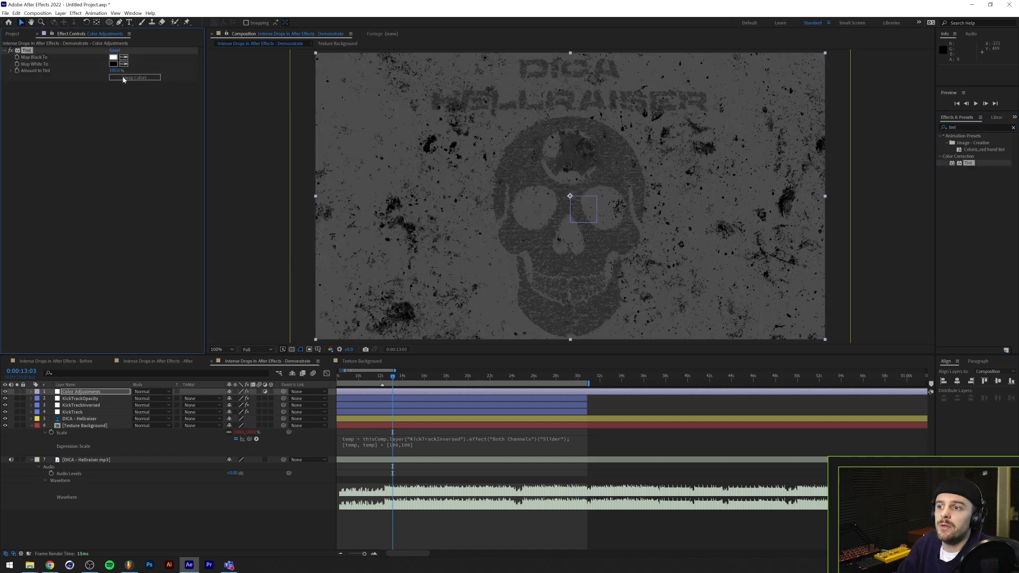
Add the Levels effect to the Color Adjustments layer after Tint
left_click(964, 127)
type("levels")
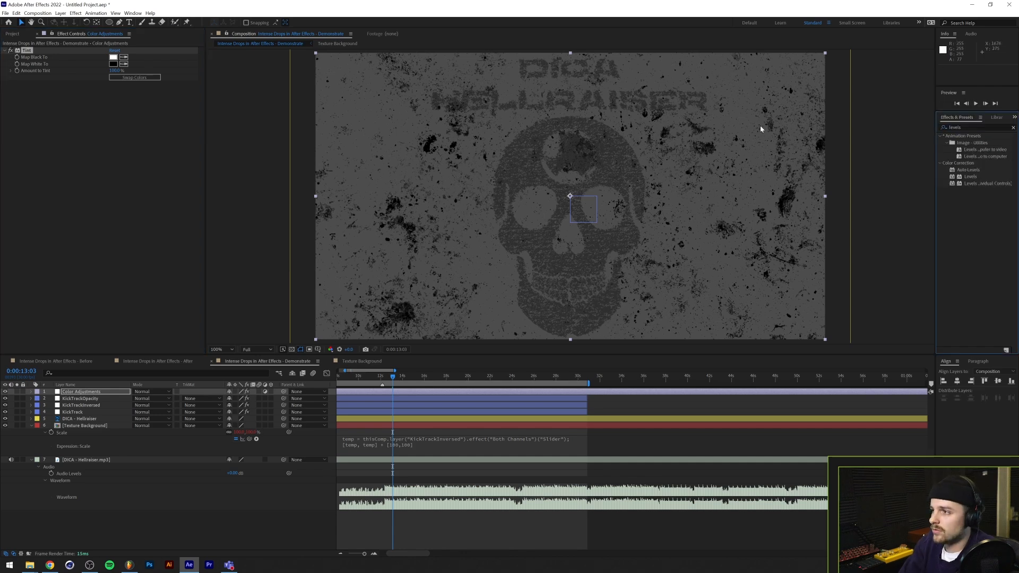
double_click(969, 176)
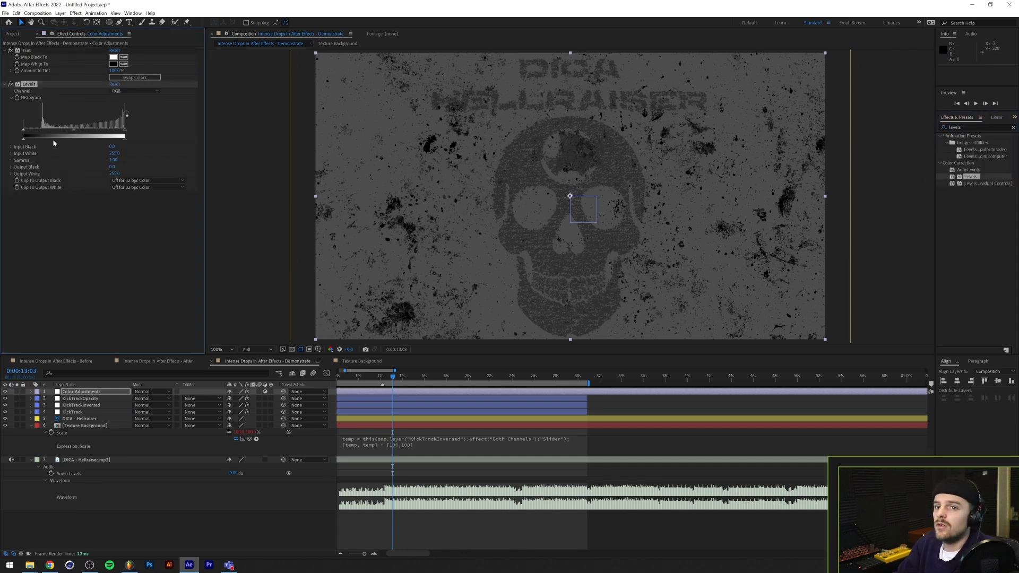
Try Levels above Tint with Tint switched off, and restore the original effect order with Tint enabled
left_click_drag(24, 50, 44, 209)
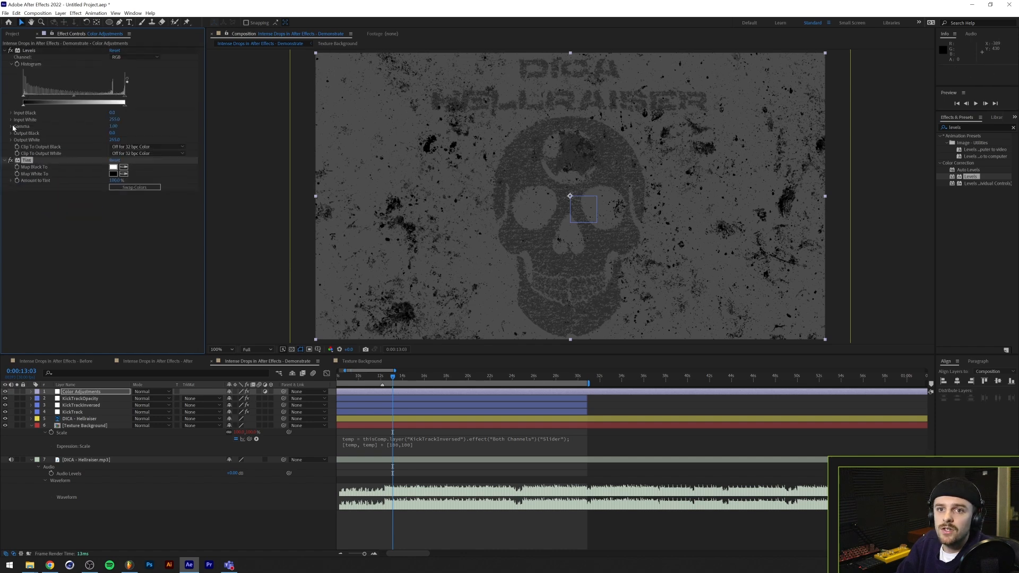
left_click(8, 163)
left_click(11, 161)
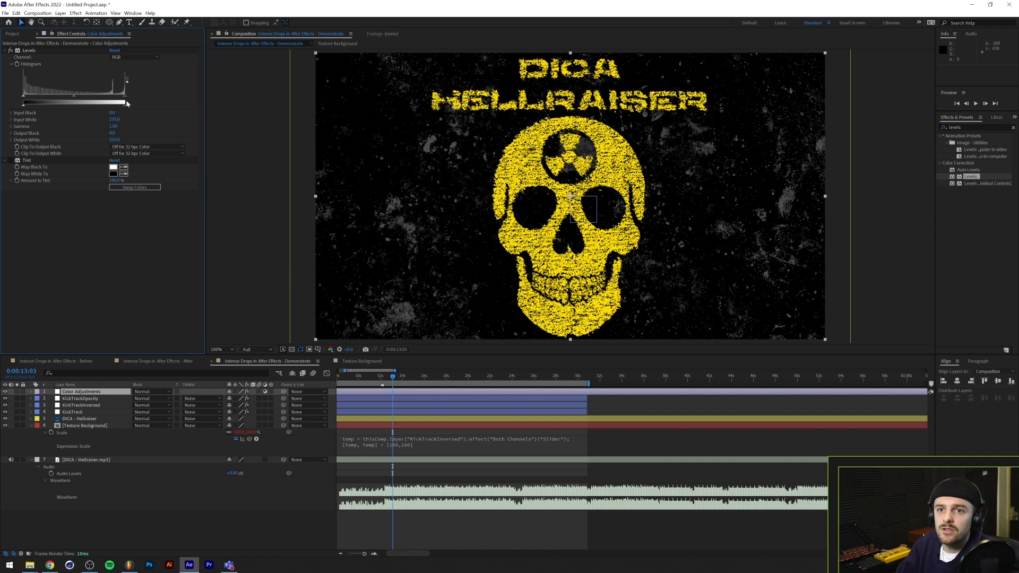
left_click_drag(34, 52, 43, 199)
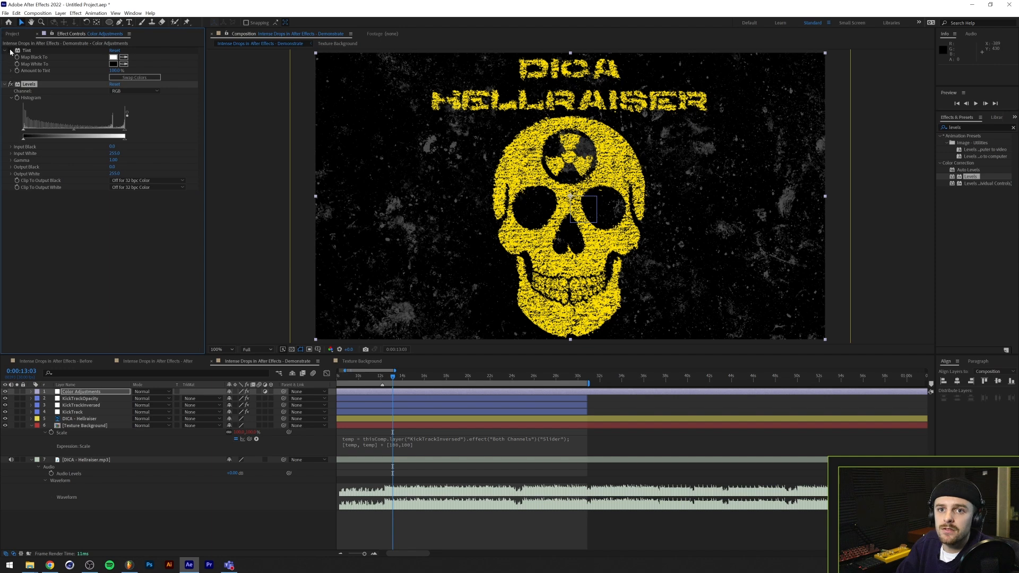
left_click(11, 51)
Increase the Color Adjustments layer's Levels contrast with Input Black at about 146, Input White at about 195 and Gamma at about 0.83
mouse_move(122, 136)
left_mouse_down()
mouse_move(99, 135)
mouse_move(127, 137)
left_mouse_up()
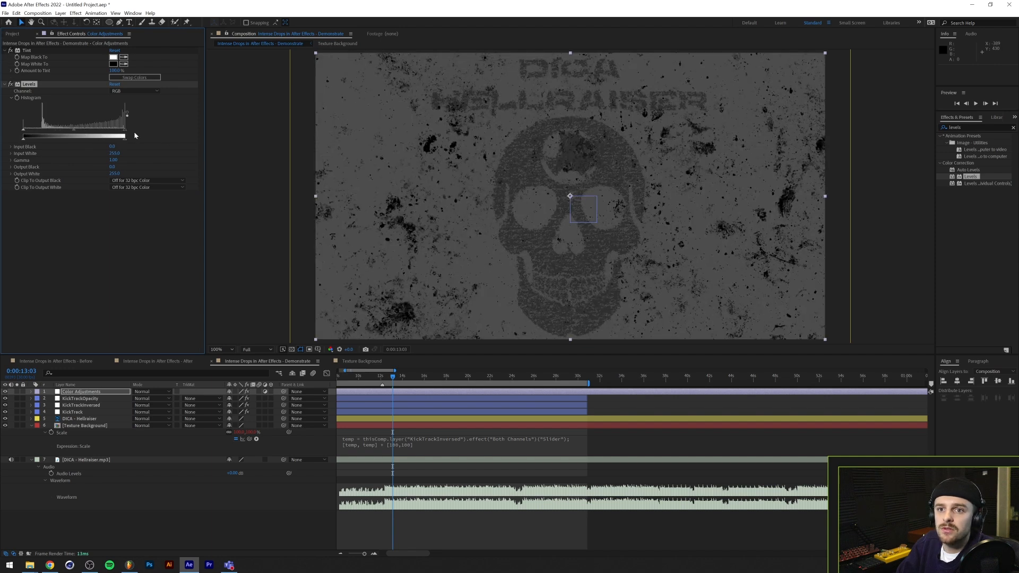
left_click_drag(23, 132, 82, 133)
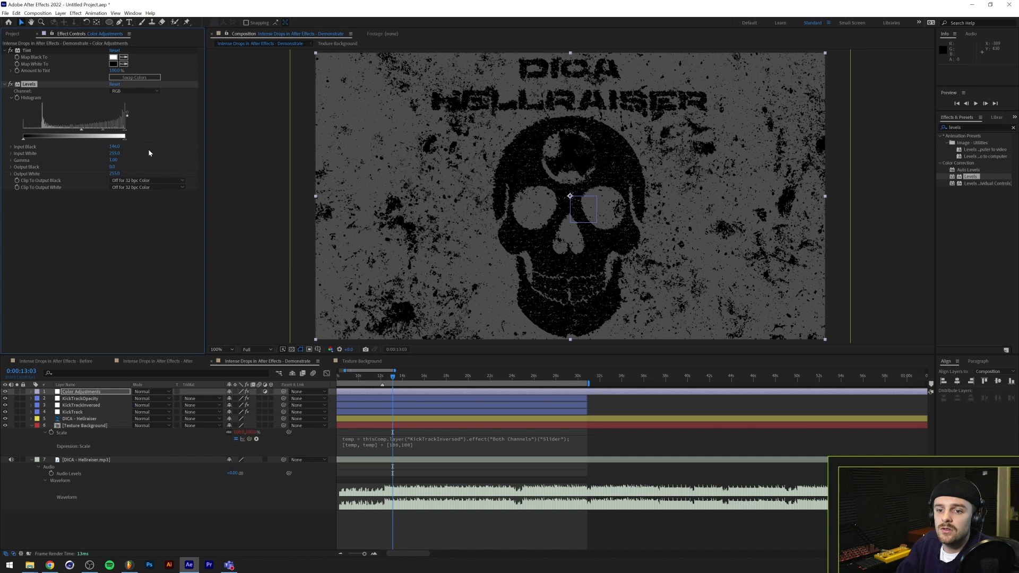
left_click(100, 391)
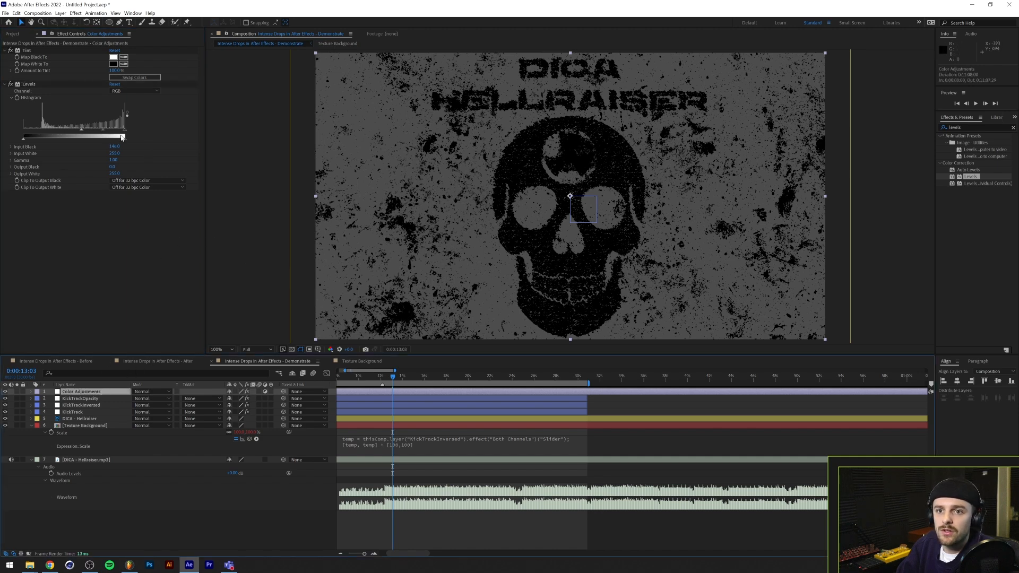
mouse_move(125, 138)
left_mouse_down()
mouse_move(100, 146)
mouse_move(143, 146)
left_mouse_up()
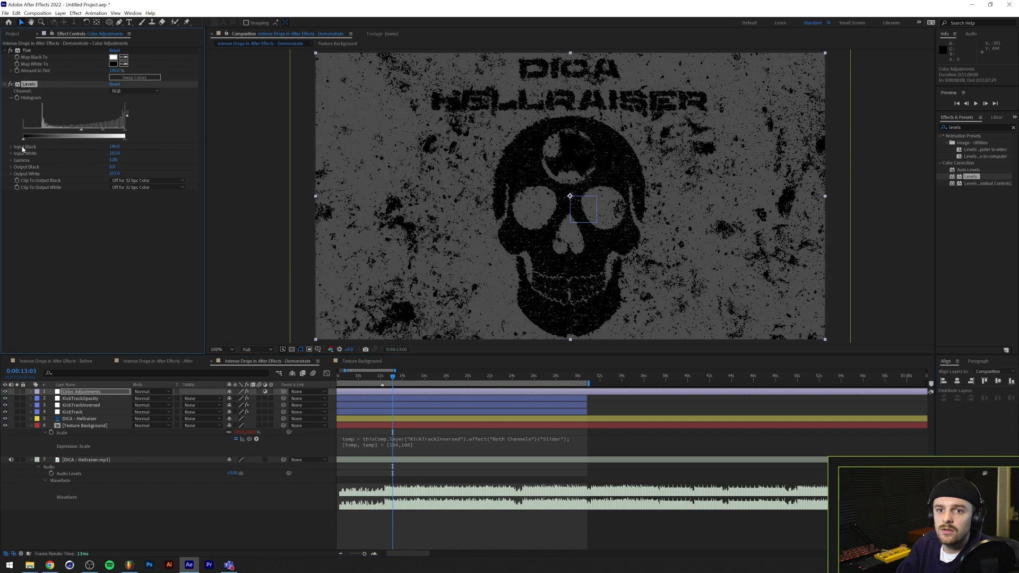
mouse_move(23, 139)
left_mouse_down()
mouse_move(48, 141)
mouse_move(18, 143)
left_mouse_up()
left_click_drag(79, 127, 101, 134)
Find the Threshold effect and add it below Levels on the Color Adjustments layer
left_click(966, 127)
type("thresh")
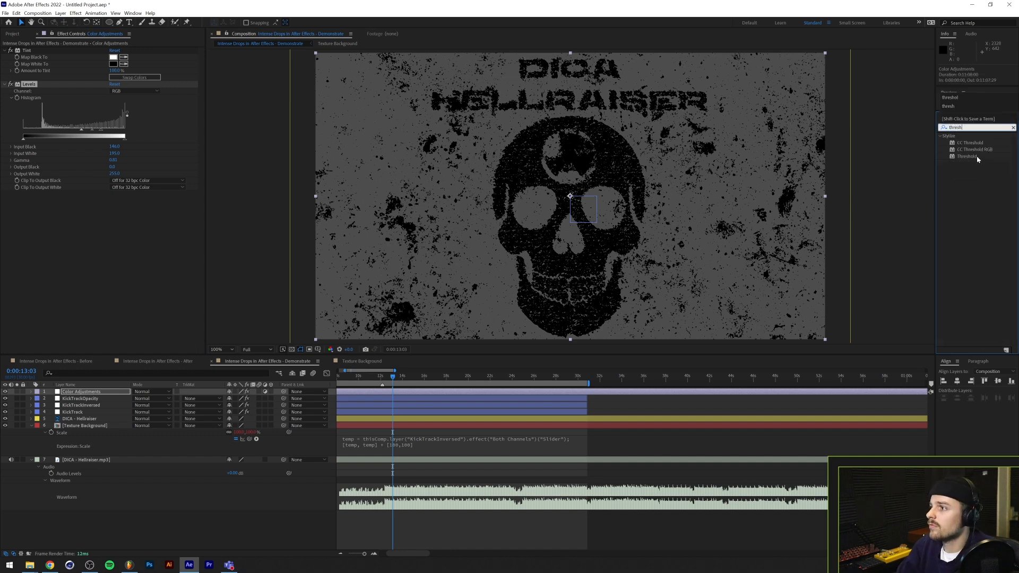
double_click(967, 156)
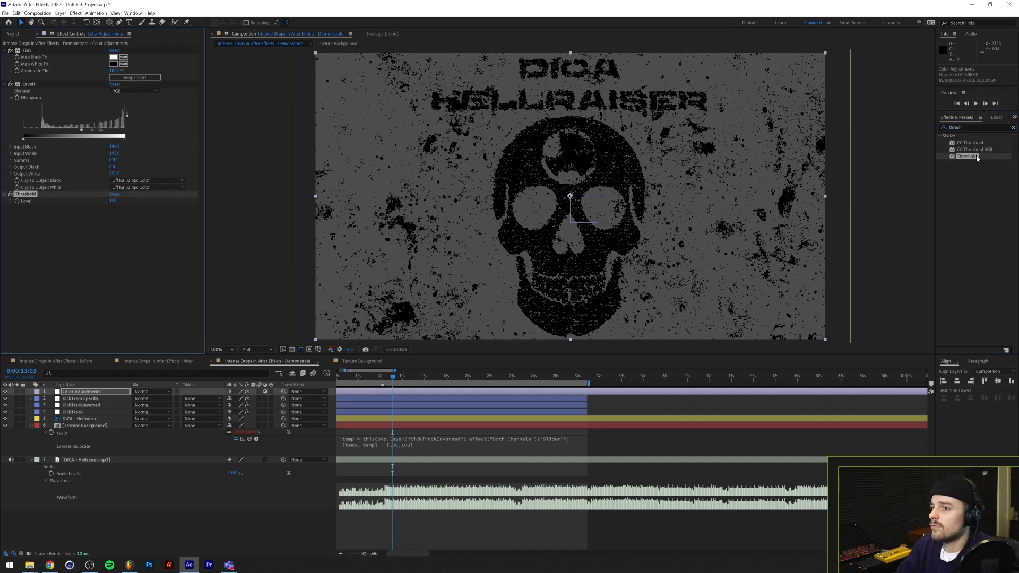
left_click(105, 394)
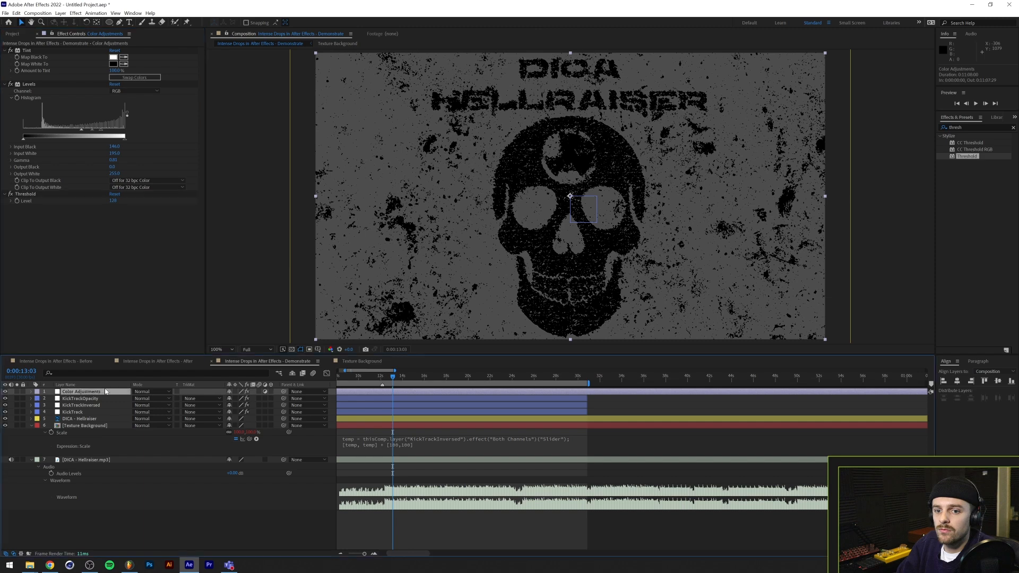
Remove the Tint and Levels effects from the Color Adjustments layer, keeping only Threshold
left_click(10, 50)
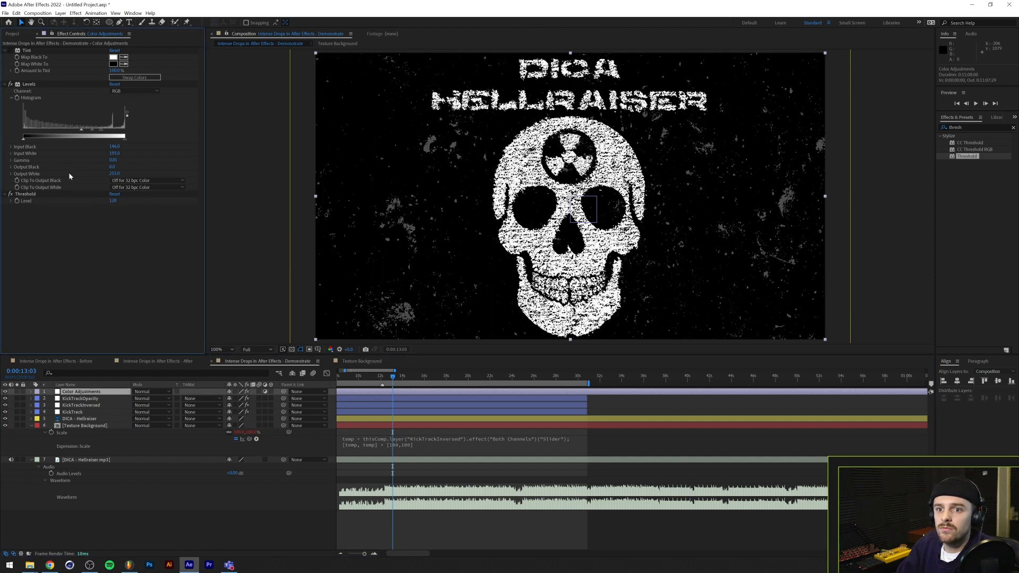
left_click(30, 85)
left_click(33, 49, "ctrl")
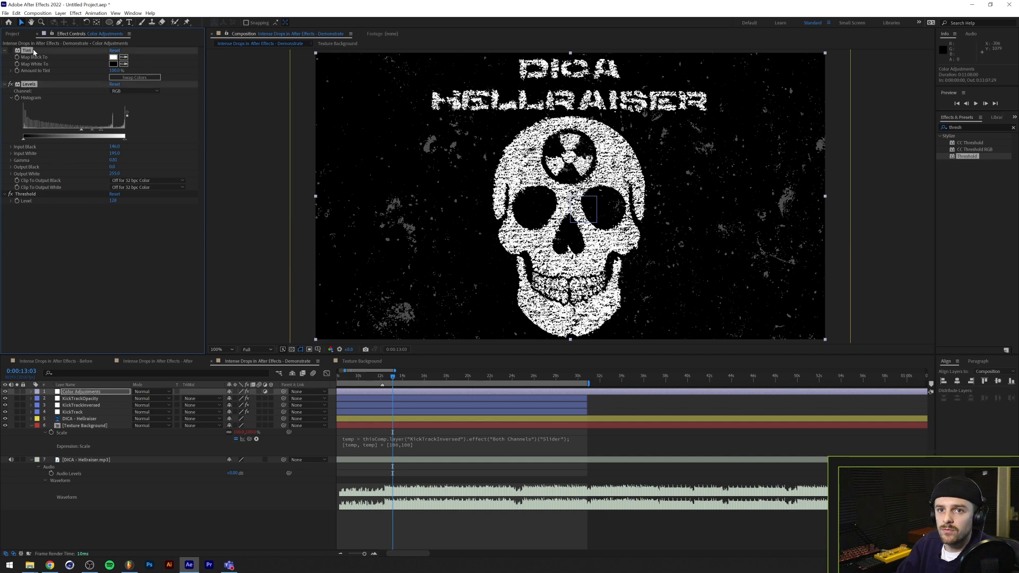
key("Delete")
Find the Invert effect and add it below Threshold on the Color Adjustments layer
left_click(960, 127)
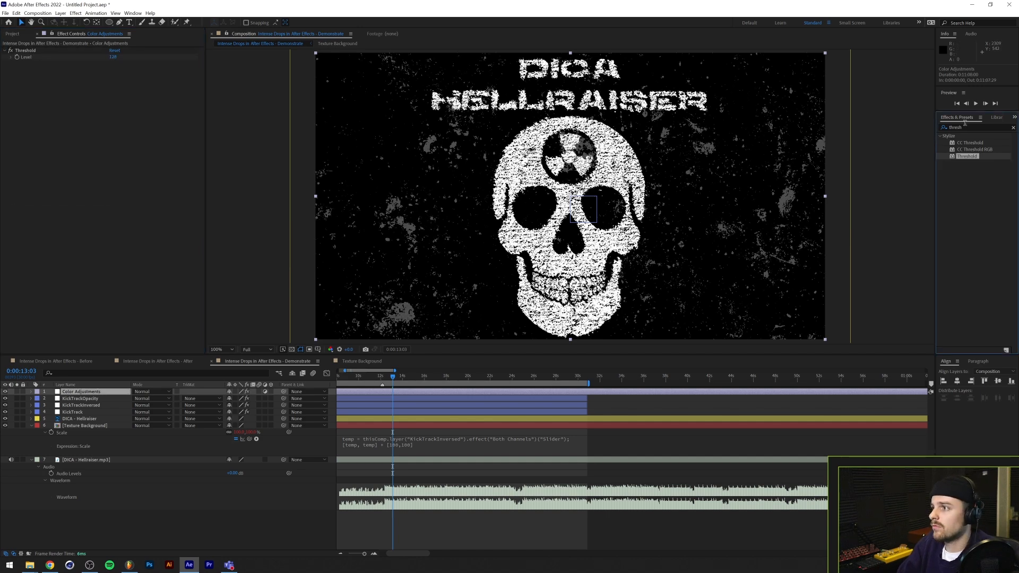
key("ctrl+a")
type("invert")
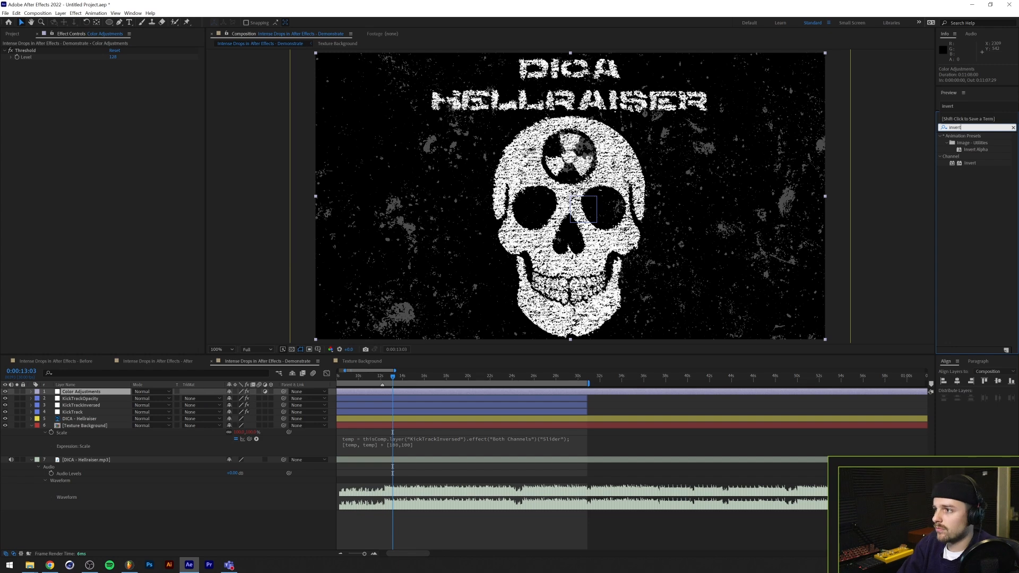
left_click_drag(969, 162, 39, 93)
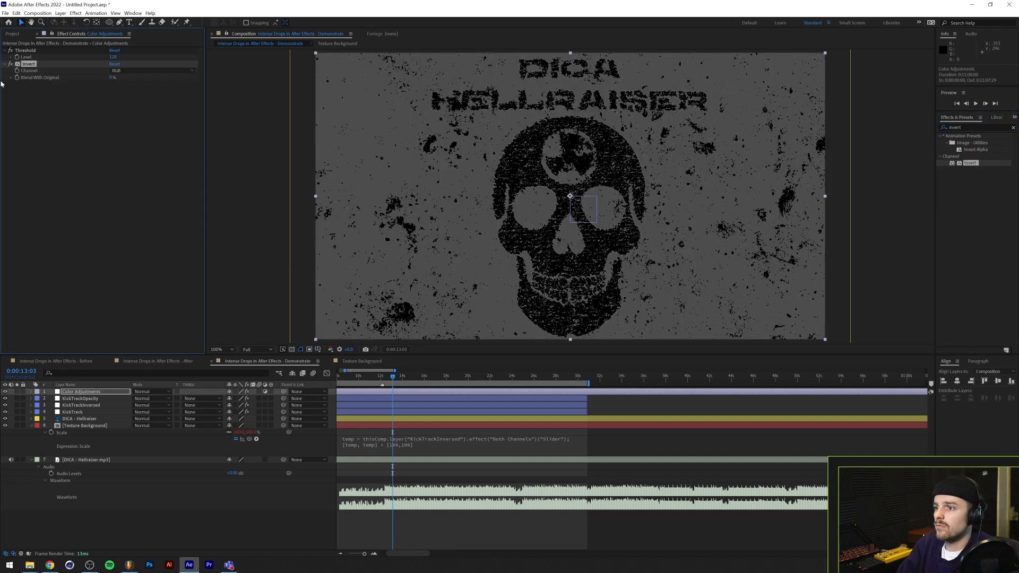
left_click_drag(25, 51, 28, 94)
left_click_drag(29, 51, 36, 113)
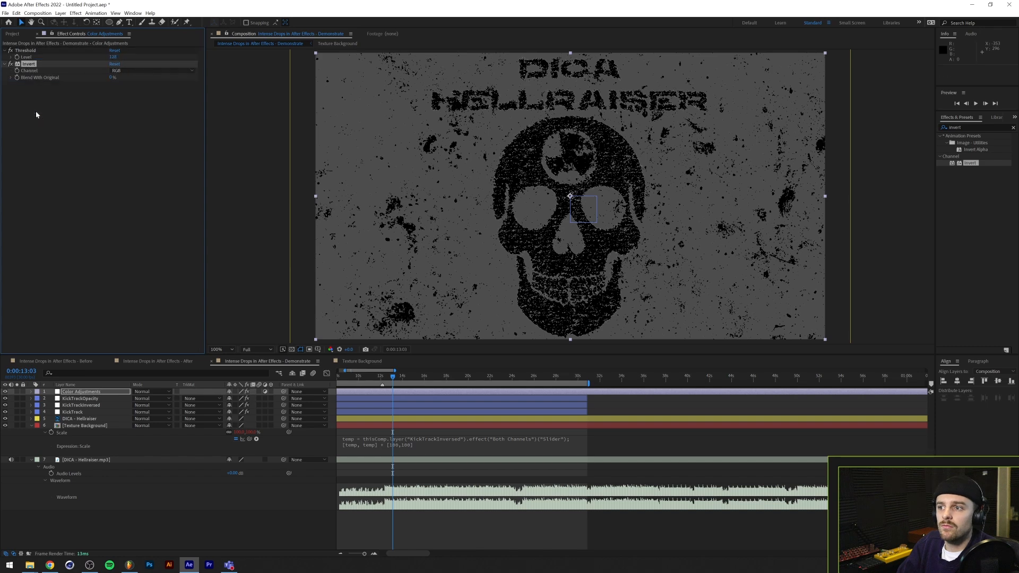
Create a composition-sized black solid and place it beneath all other layers
left_click(88, 392)
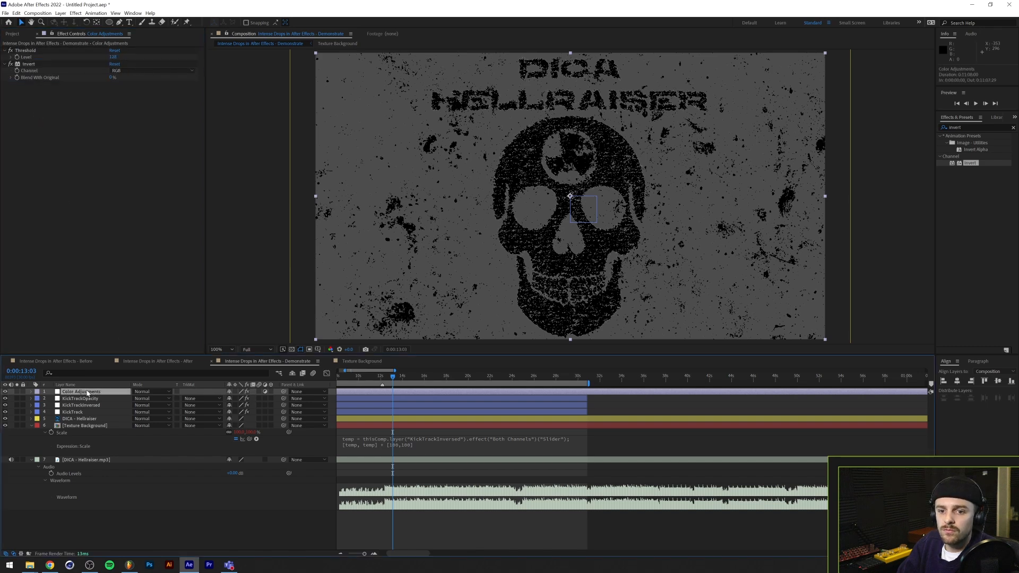
left_click(113, 514)
key("ctrl+y")
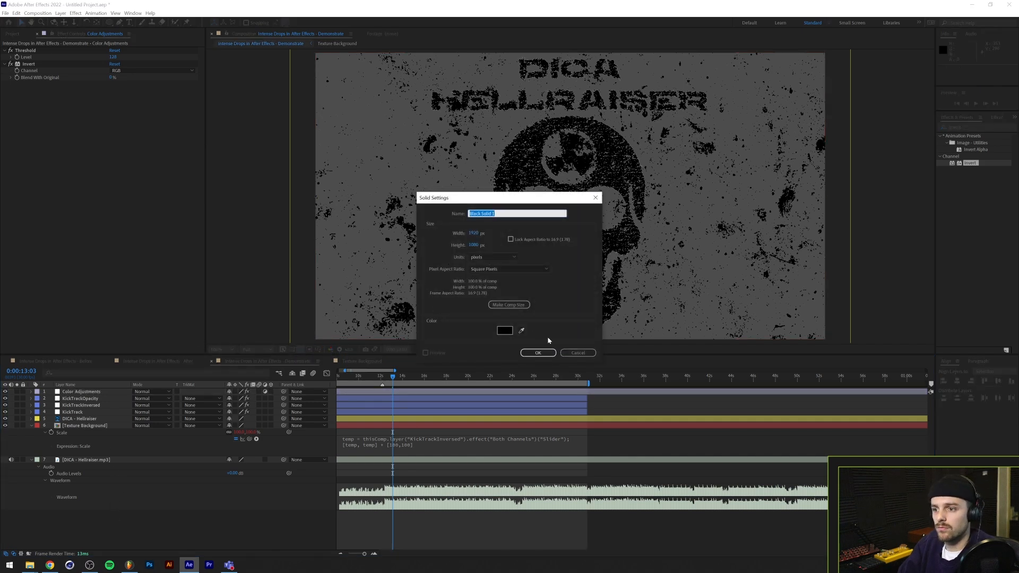
left_click(505, 330)
left_click(596, 233)
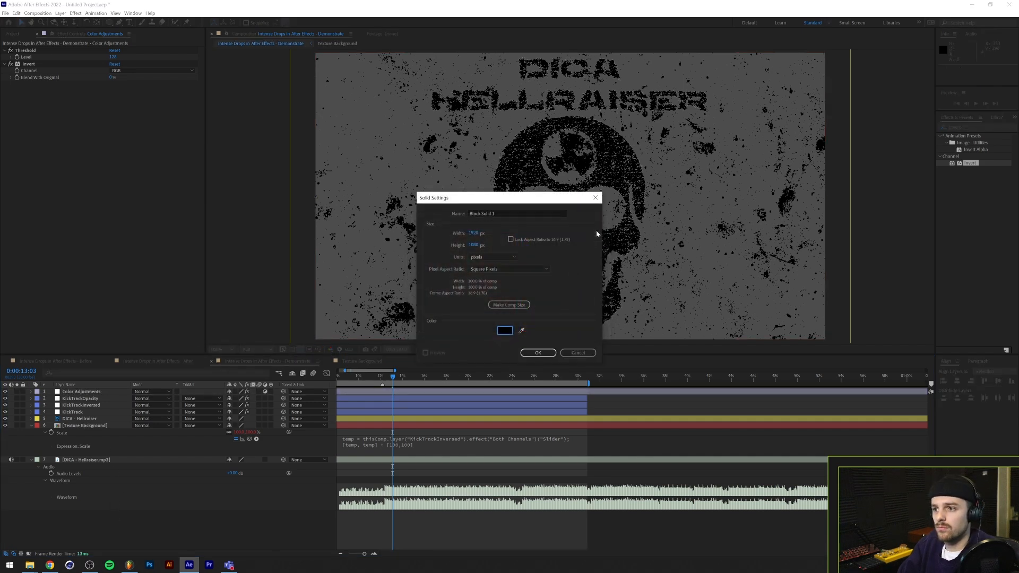
left_click(538, 352)
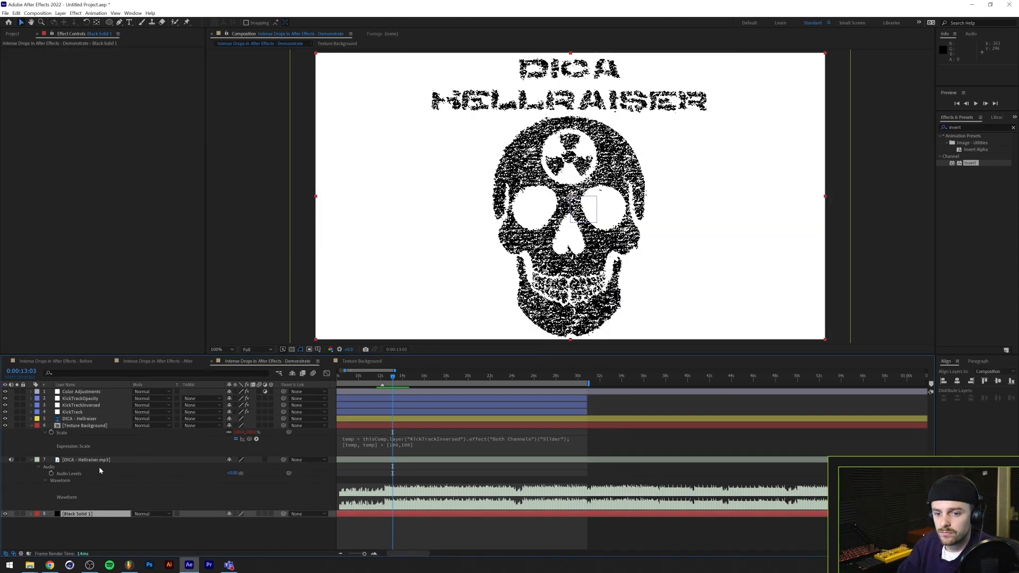
Rename the black solid layer as Background
key("Return")
type("Background")
key("Return")
key("Return")
type("Background")
key("Return")
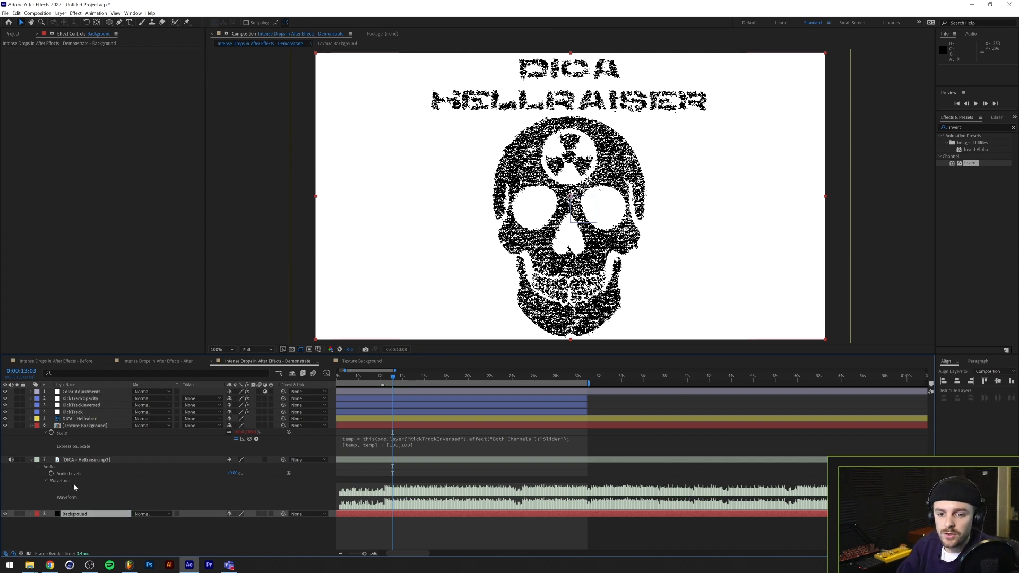
Lower the Color Adjustments layer's Threshold level to bring out the background texture, and compare the image with the layer hidden
left_click(79, 391)
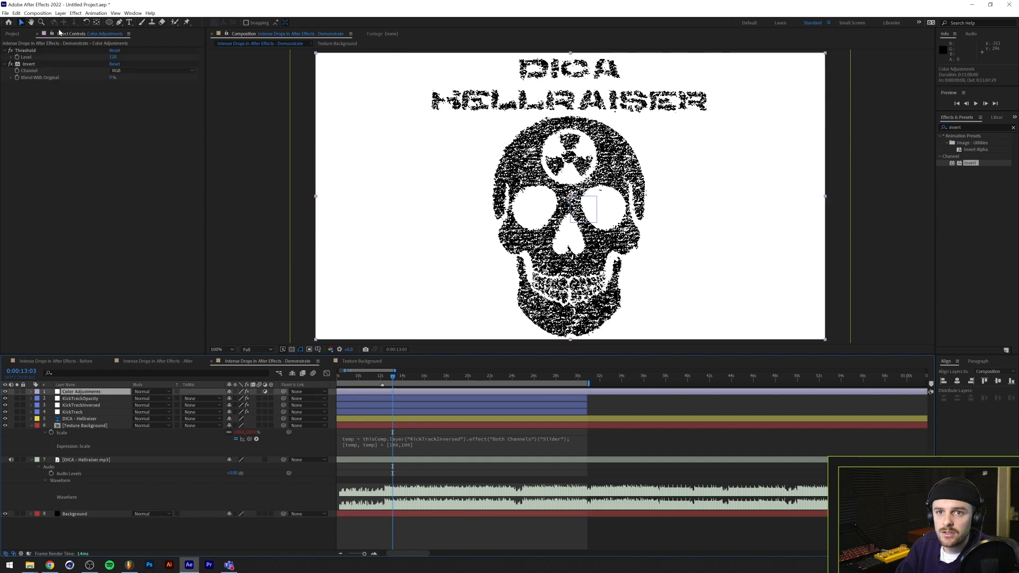
left_click(97, 51)
left_click_drag(112, 56, 100, 61)
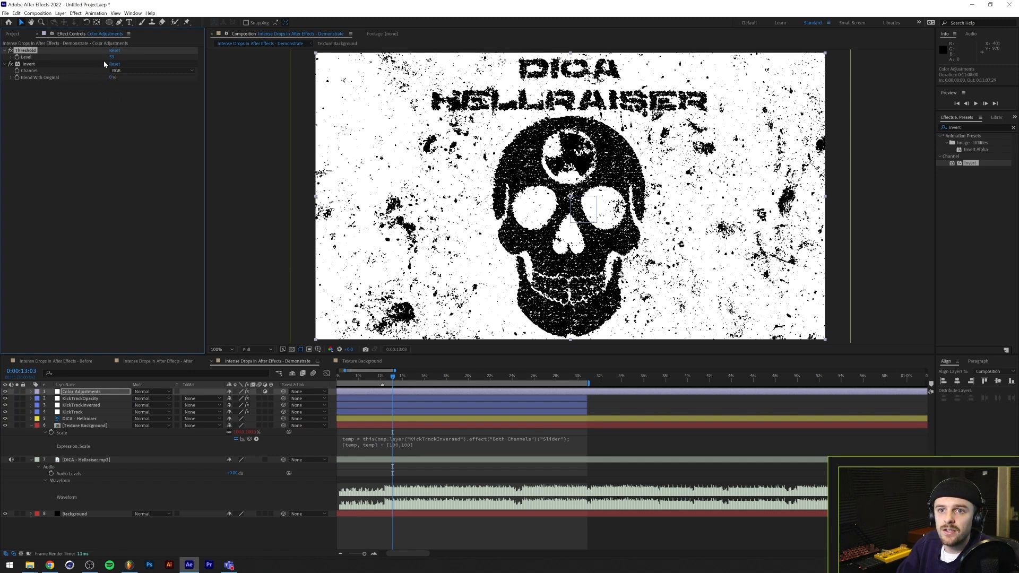
left_click(5, 392)
left_click(6, 392)
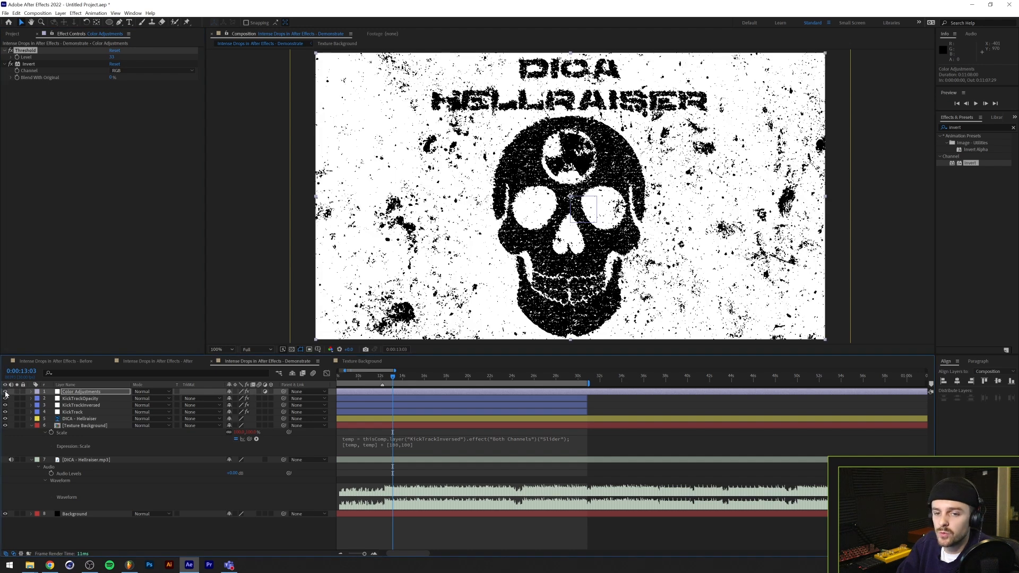
Set the maximum output value in the KickTrackOpacity slider's ease expression to 100
left_click(80, 394)
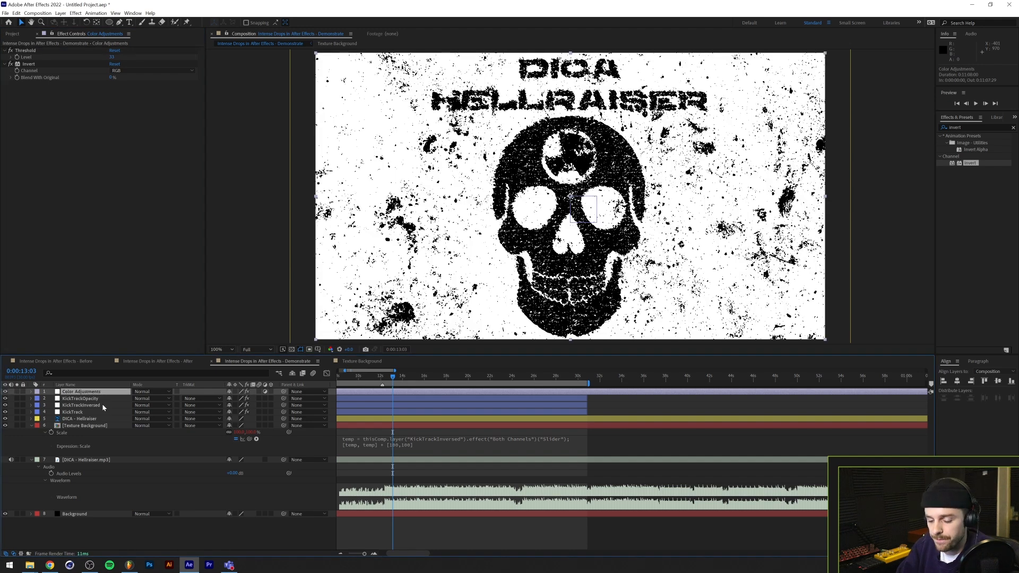
left_click(93, 399)
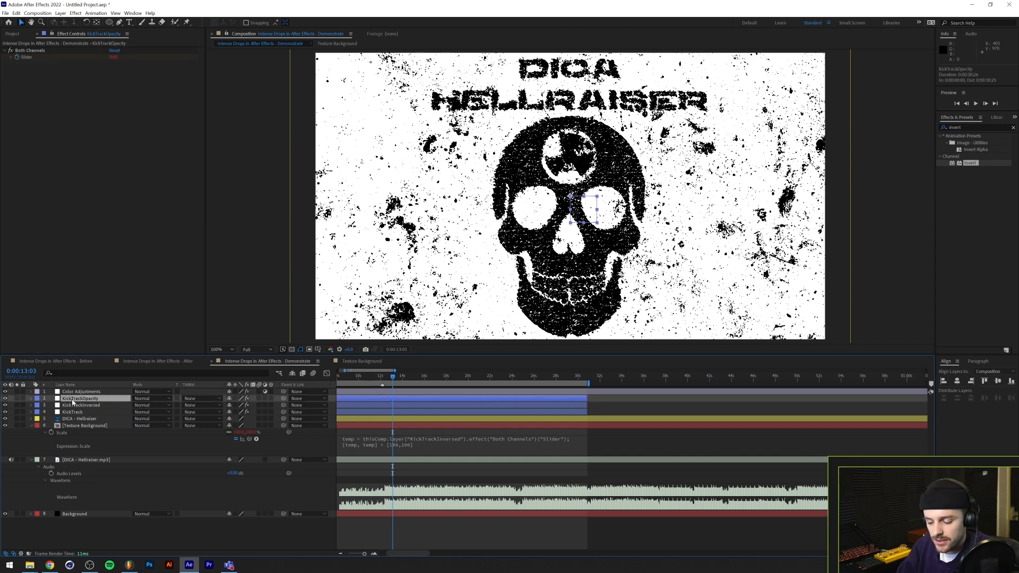
left_click(31, 399)
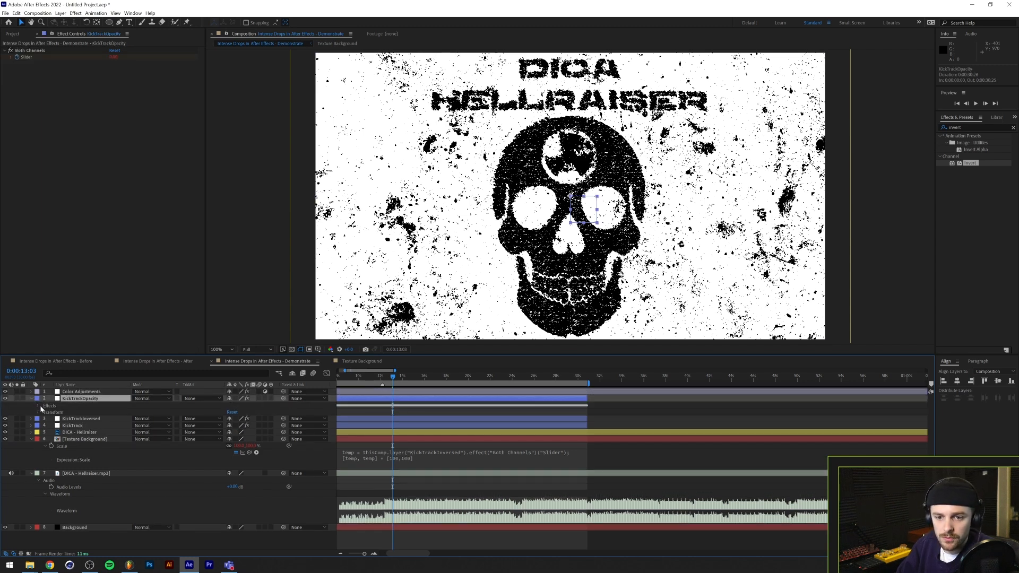
left_click(38, 406)
left_click(44, 413)
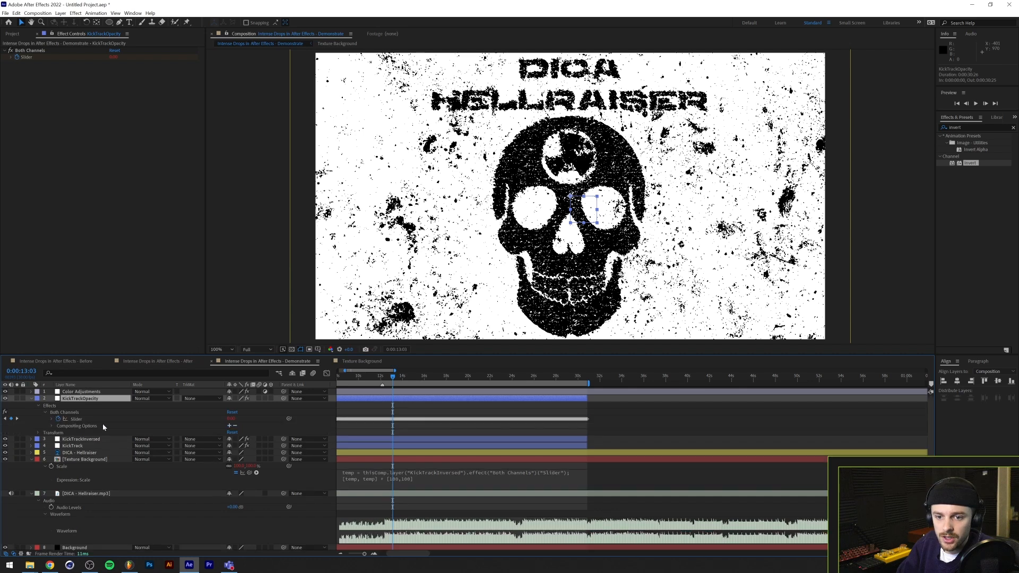
left_click(51, 419)
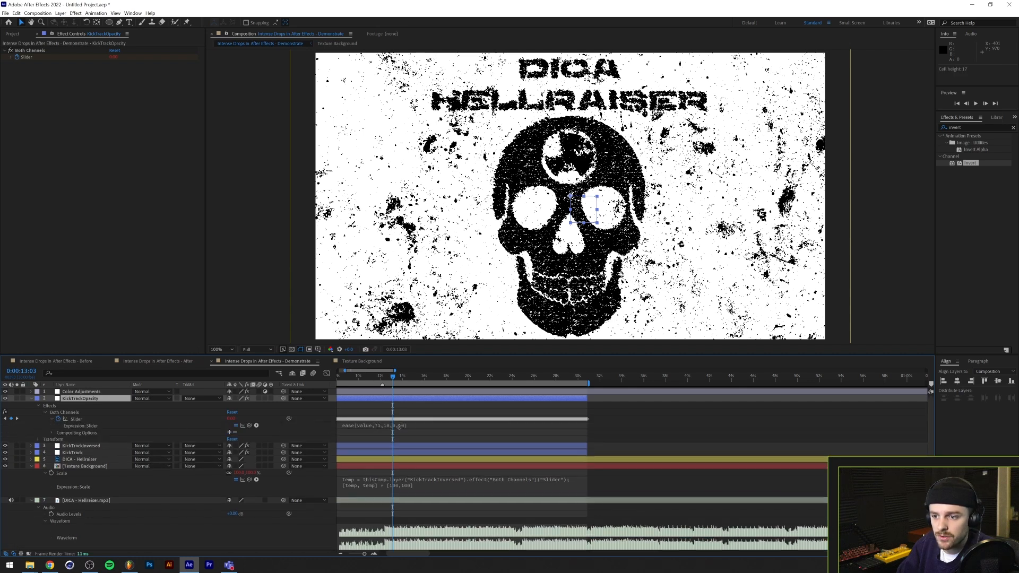
left_click(396, 426)
left_click(417, 425)
type("0")
left_click(448, 416)
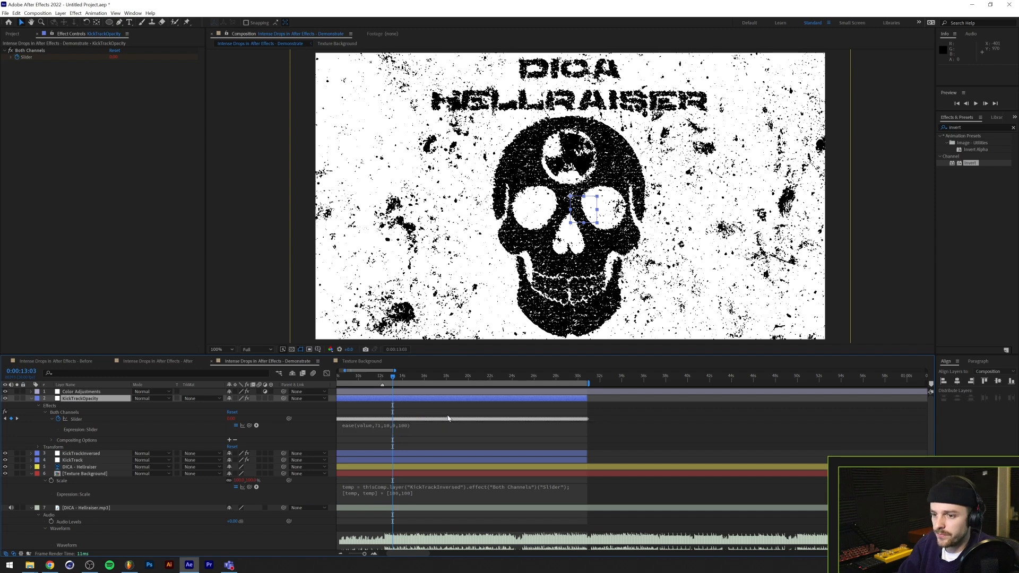
Link the Color Adjustments layer's Opacity to the KickTrackOpacity layer's Both Channels slider
left_click(90, 392)
key("t")
left_click_drag(289, 398, 85, 426)
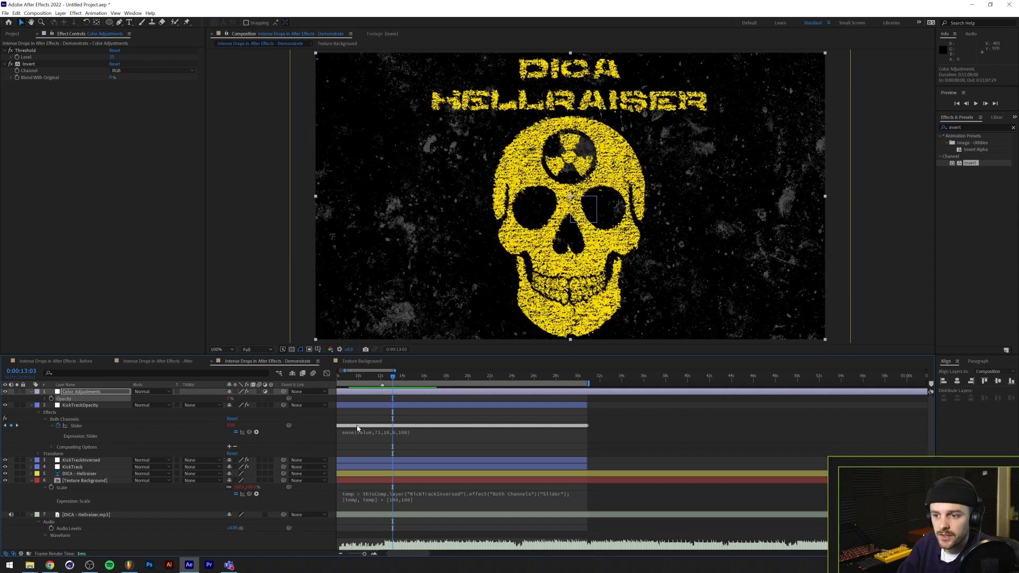
Preview the kick-synced inversion from just before the drop, and collapse the Color Adjustments and KickTrackOpacity layers
left_click(377, 378)
key("space")
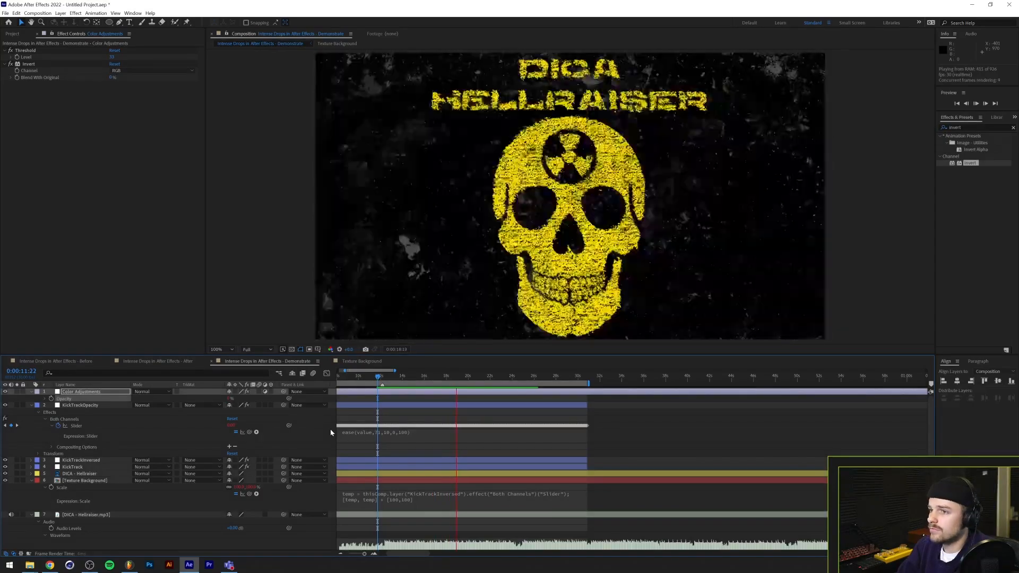
key("space")
left_click(380, 378)
left_click_drag(380, 378, 388, 377)
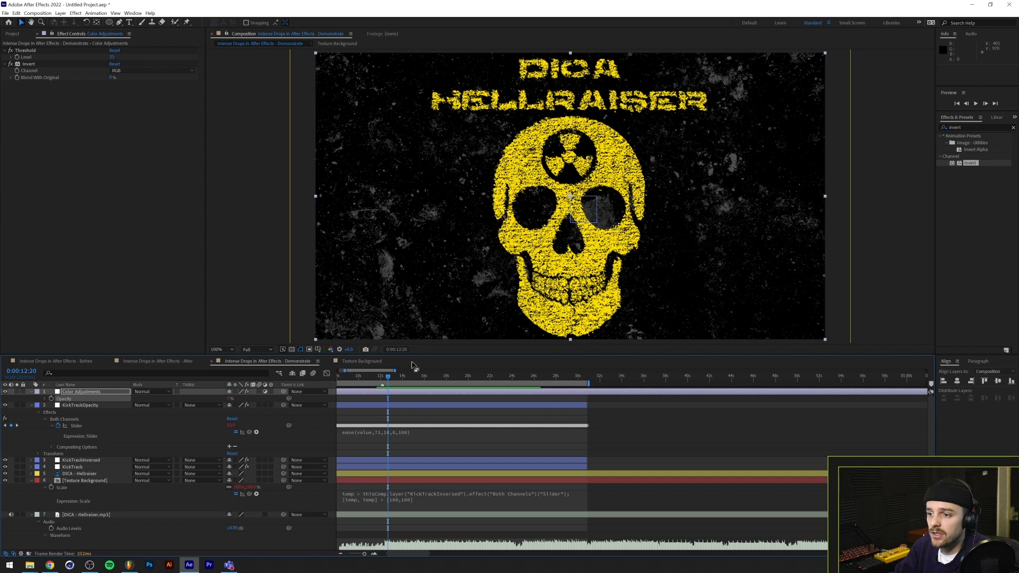
left_click_drag(391, 379, 385, 378)
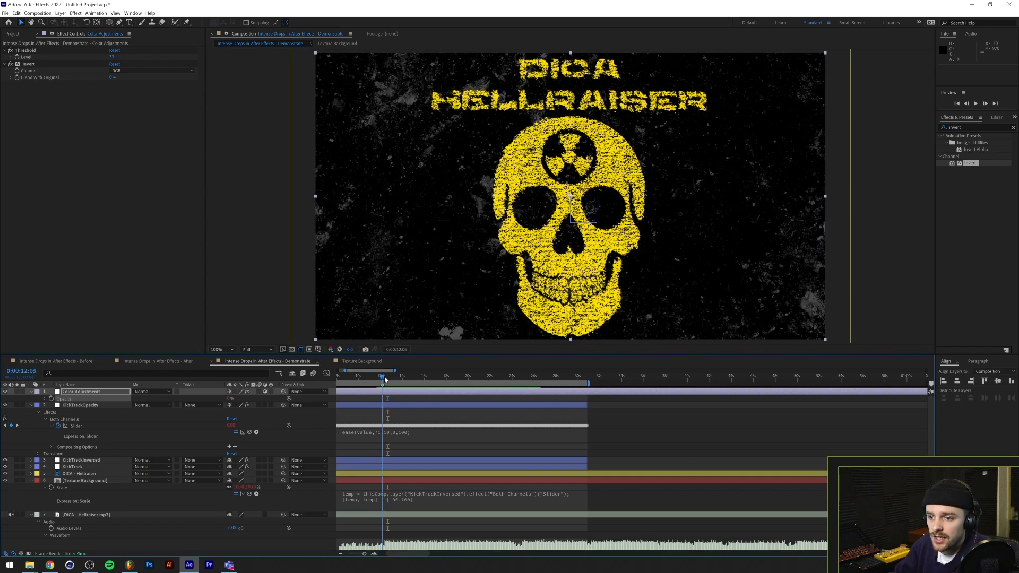
left_click(31, 391)
left_click(31, 398)
left_click(433, 307)
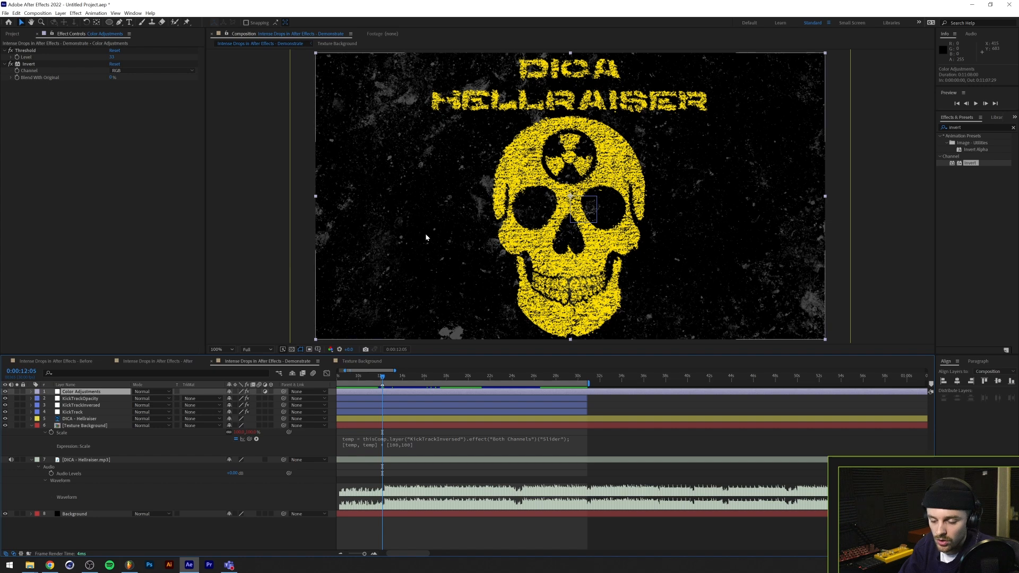
Create a new adjustment layer on top of the stack and apply the Wiggle - position preset to it
key("ctrl+alt+y")
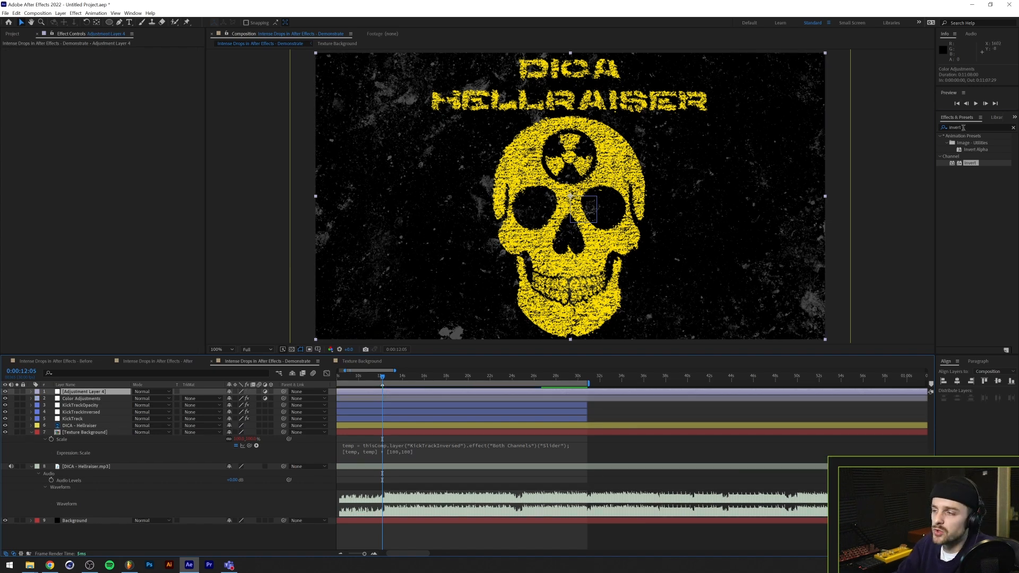
left_click(963, 128)
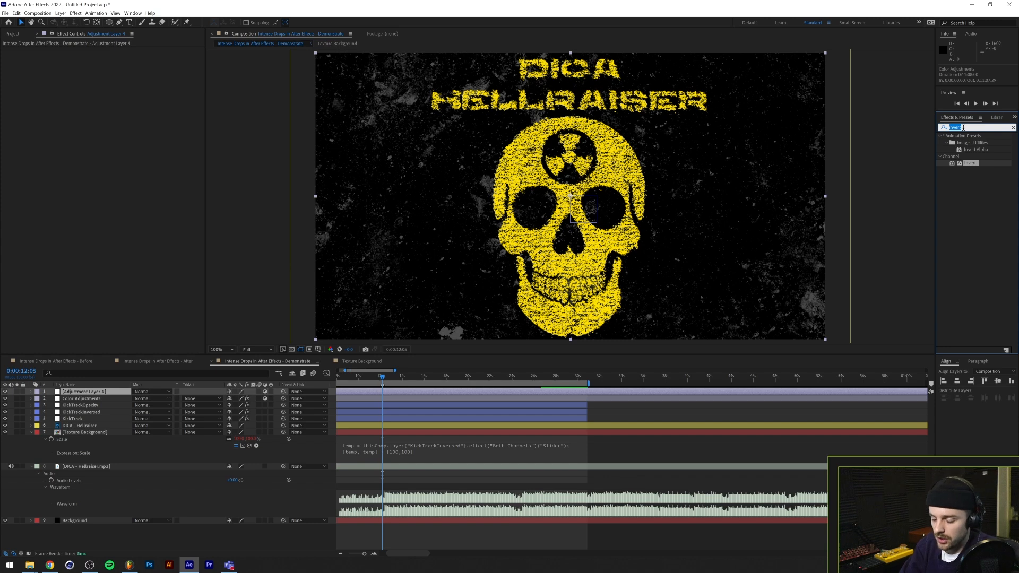
type("wiggle")
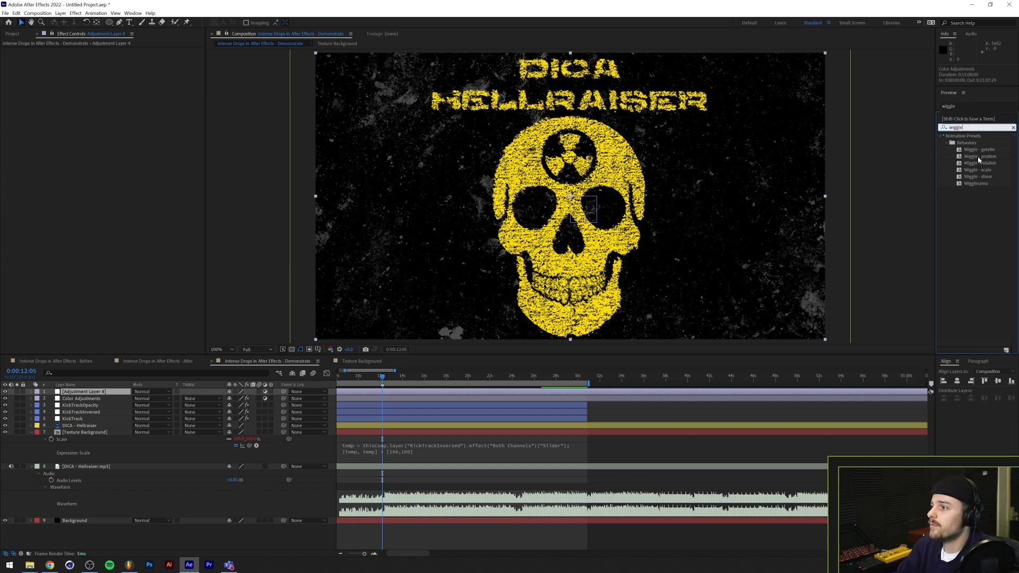
left_click(978, 157)
left_click_drag(994, 160, 87, 393)
Rename the new adjustment layer as Camera Shake
key("Return")
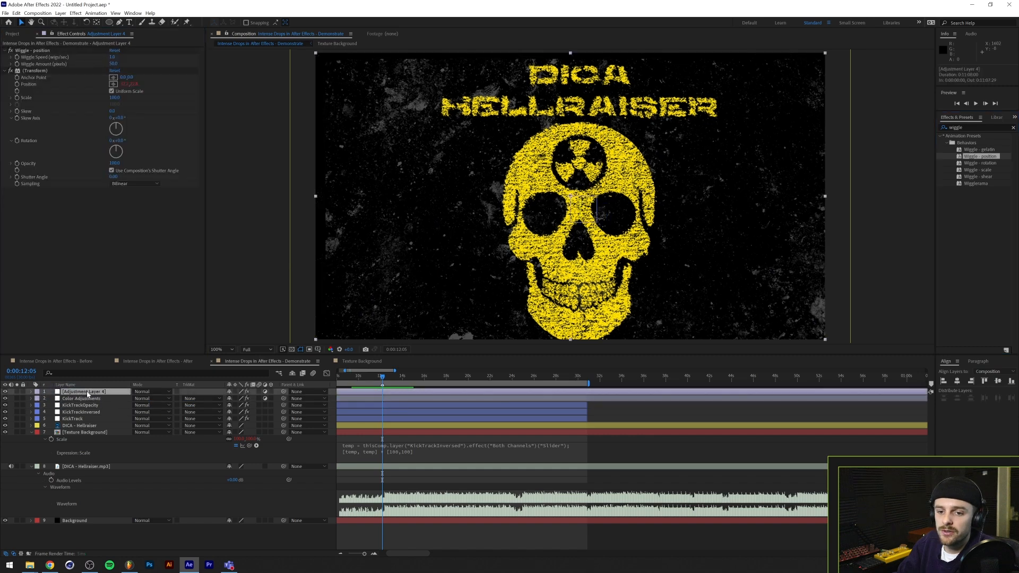
type("Camera Shake")
key("Return")
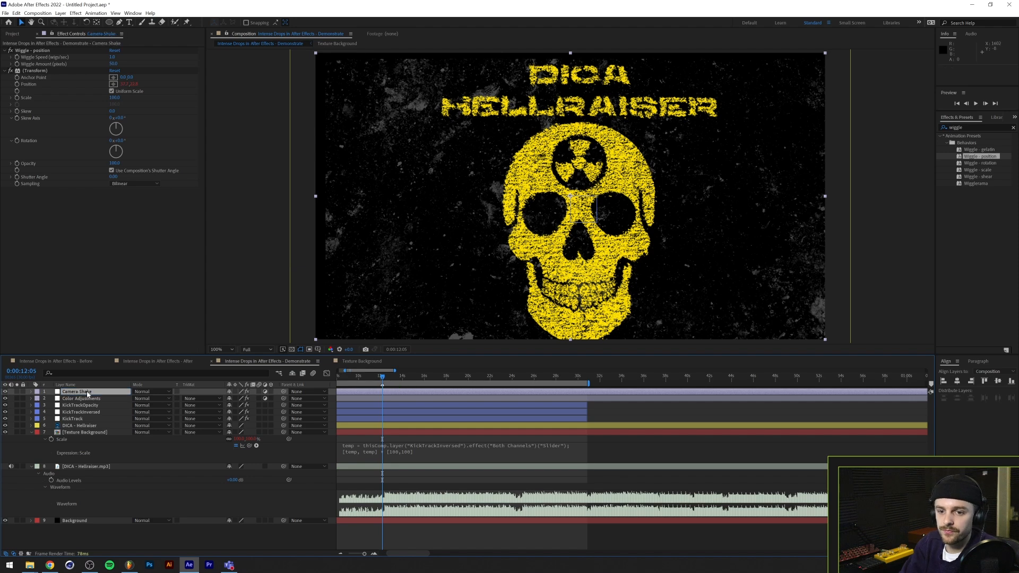
Set the Camera Shake layer's Wiggle Speed to 30 and Wiggle Amount to 10 pixels
left_click(112, 57)
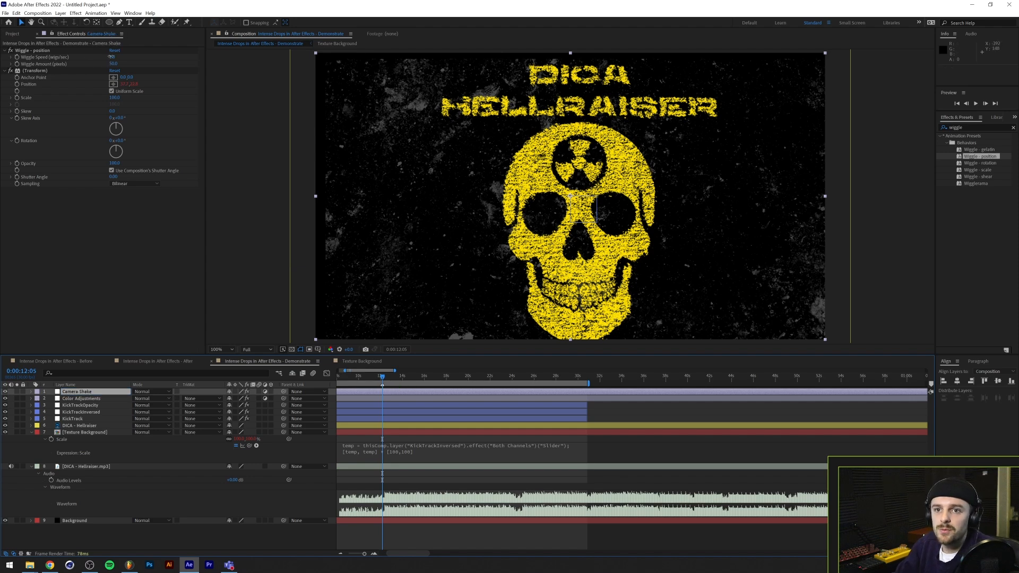
type("3")
key("Tab")
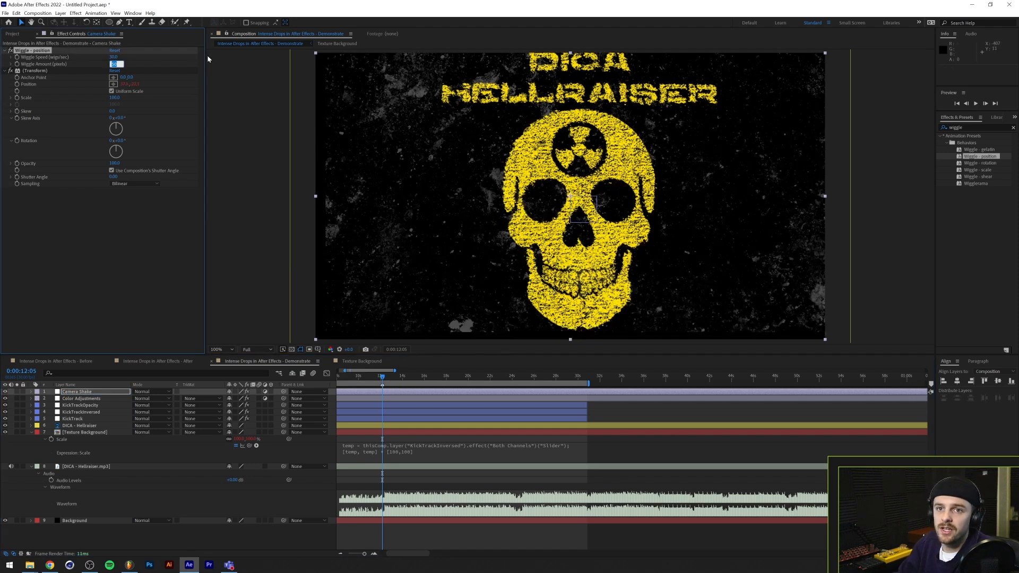
type("10")
key("Return")
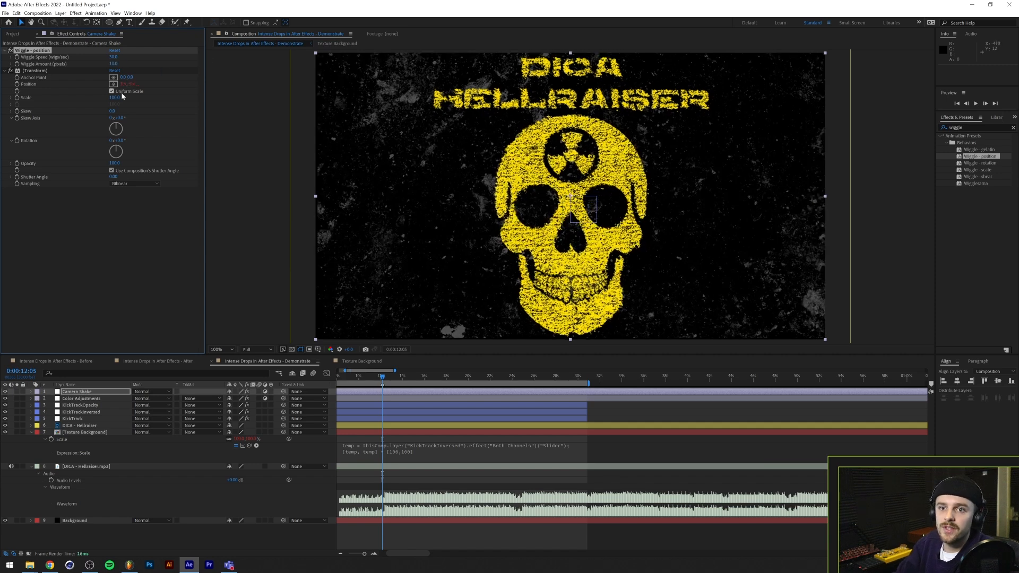
Set the Scale in the Camera Shake layer's Transform effect to 105
left_click(116, 98)
type("105")
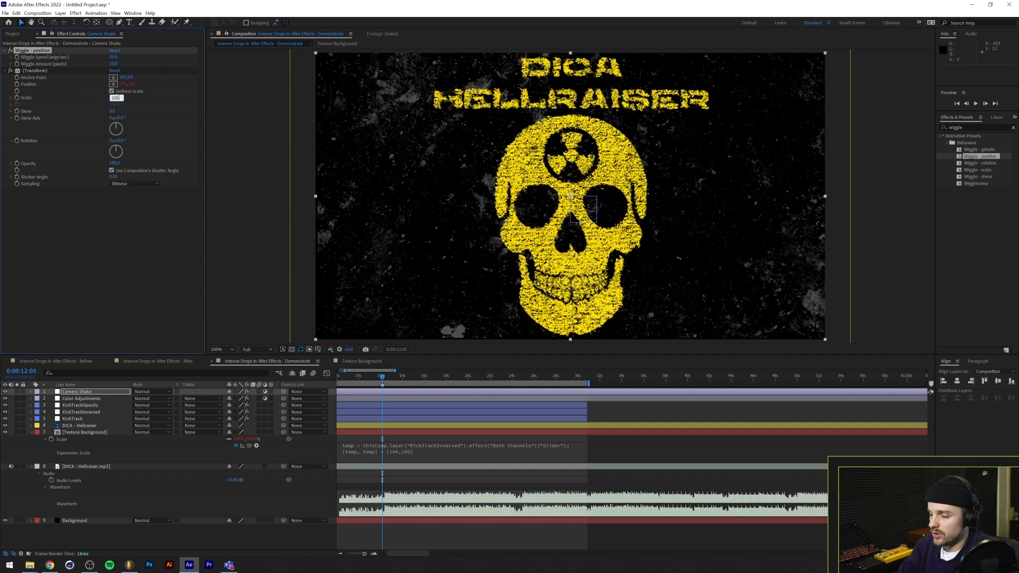
key("Return")
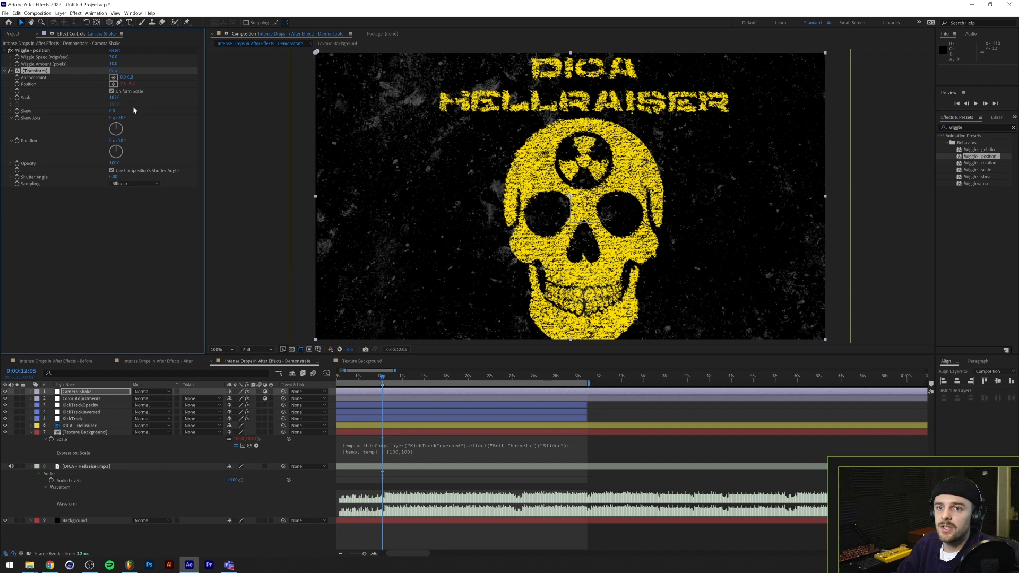
Try to set the Anchor Point in the Camera Shake layer's Transform effect to 540, 960
left_click(123, 77)
type("540")
key("Tab")
type("960")
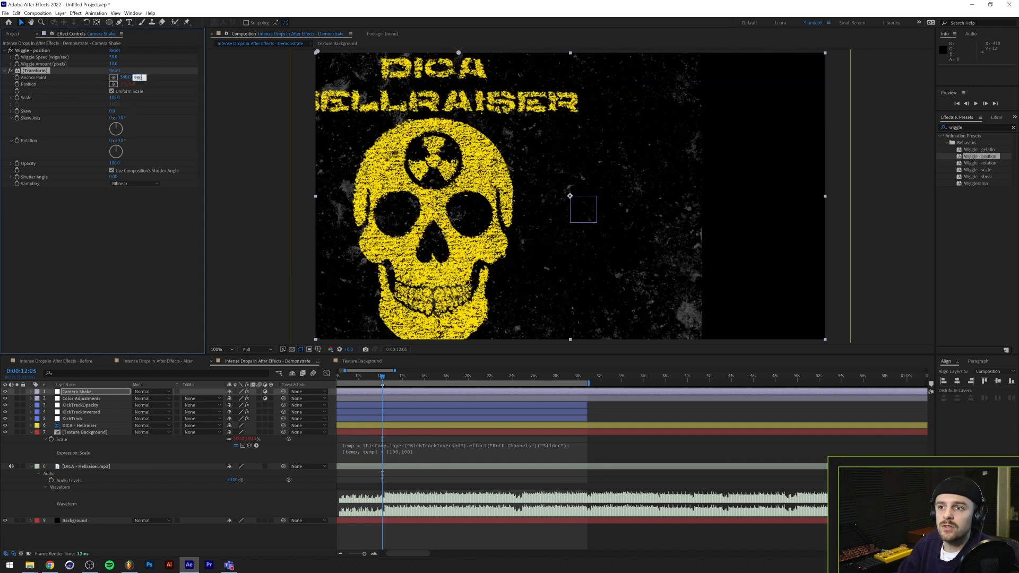
key("Return")
Undo the anchor point, scale and wiggle value changes on the Camera Shake layer while keeping its name
key("ctrl+z")
key("ctrl+z")
key("ctrl+z")
key("ctrl+z")
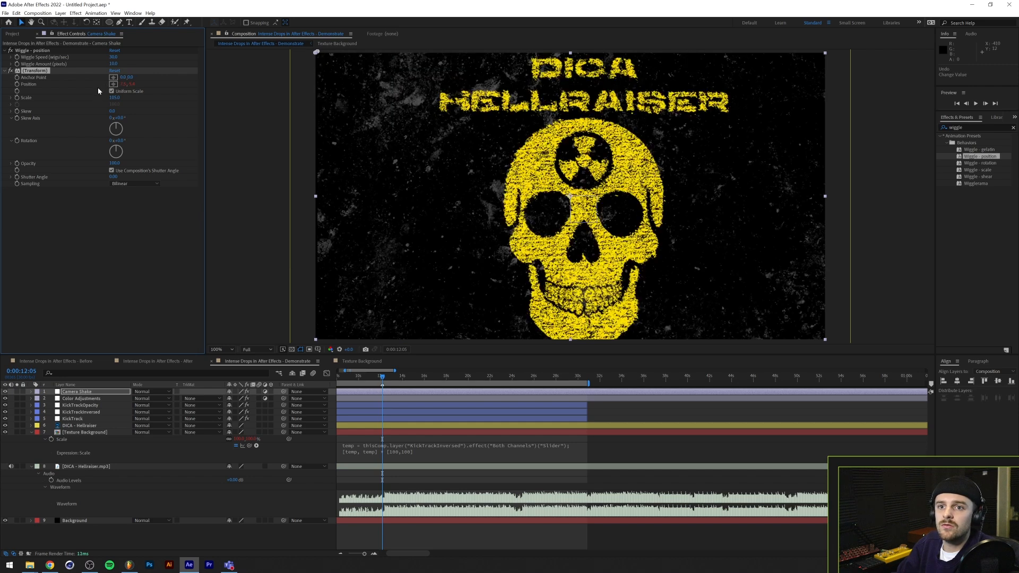
key("ctrl+shift+z")
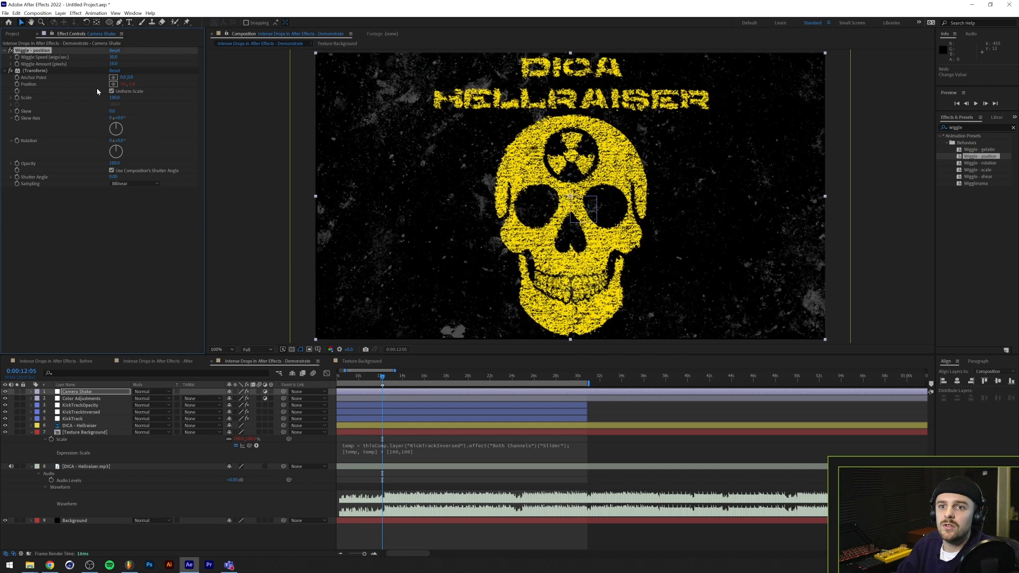
key("ctrl+z")
key("ctrl+z")
key("ctrl+z")
key("ctrl+z")
key("ctrl+z")
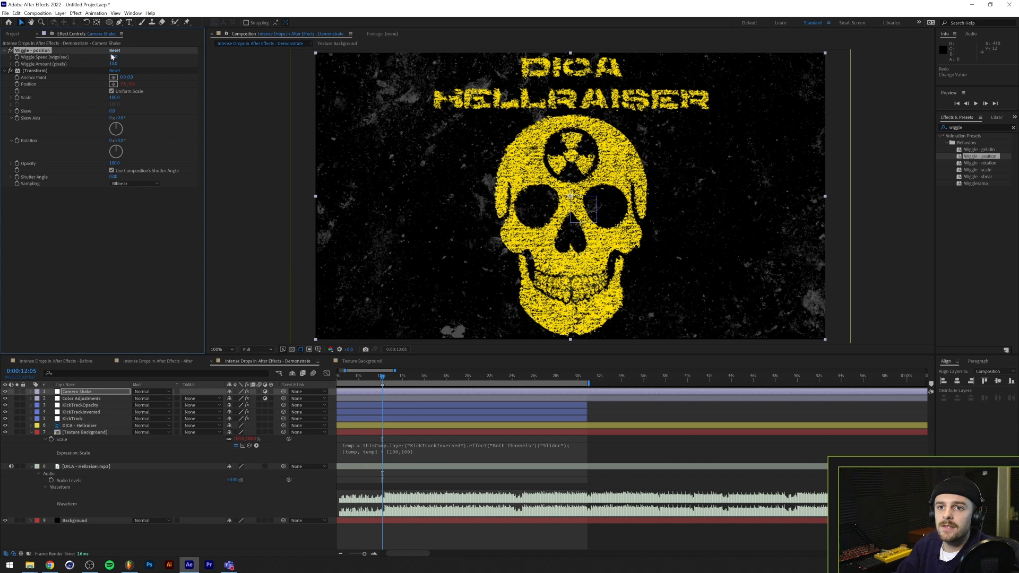
key("ctrl+z")
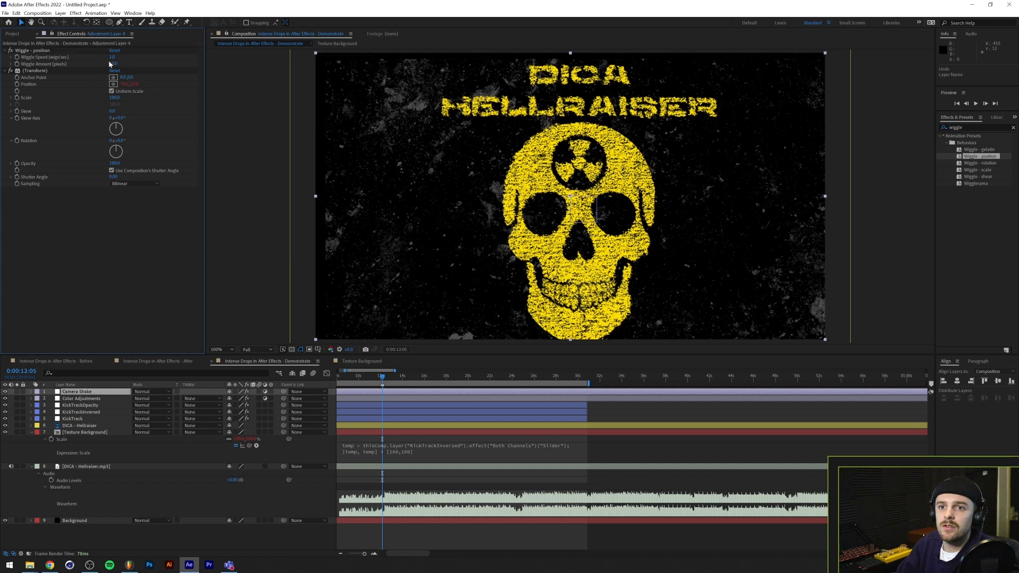
key("ctrl+shift+z")
Set the Camera Shake layer's Wiggle Speed to 30 and Wiggle Amount to 10 pixels again
left_click(112, 56)
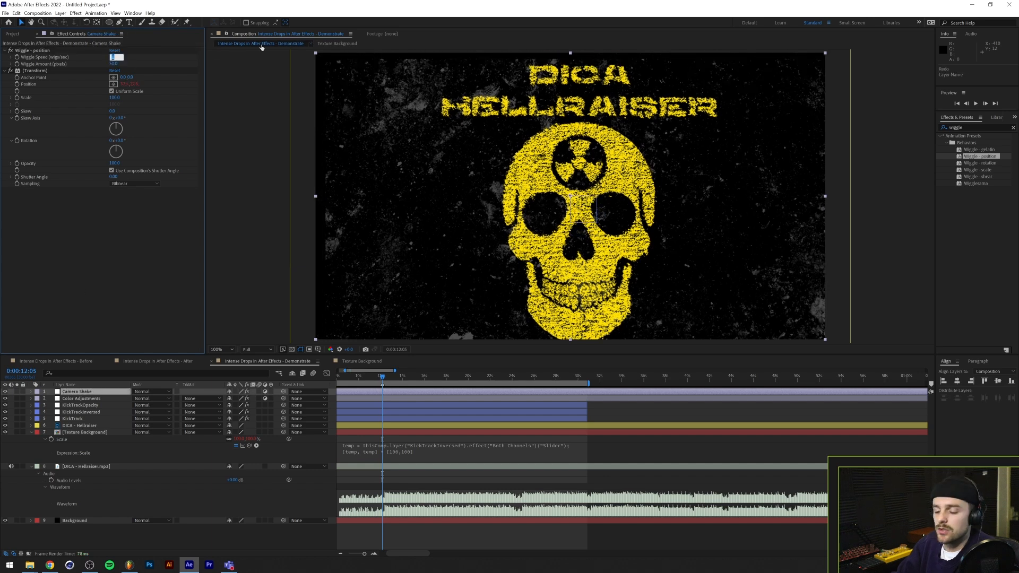
type("30")
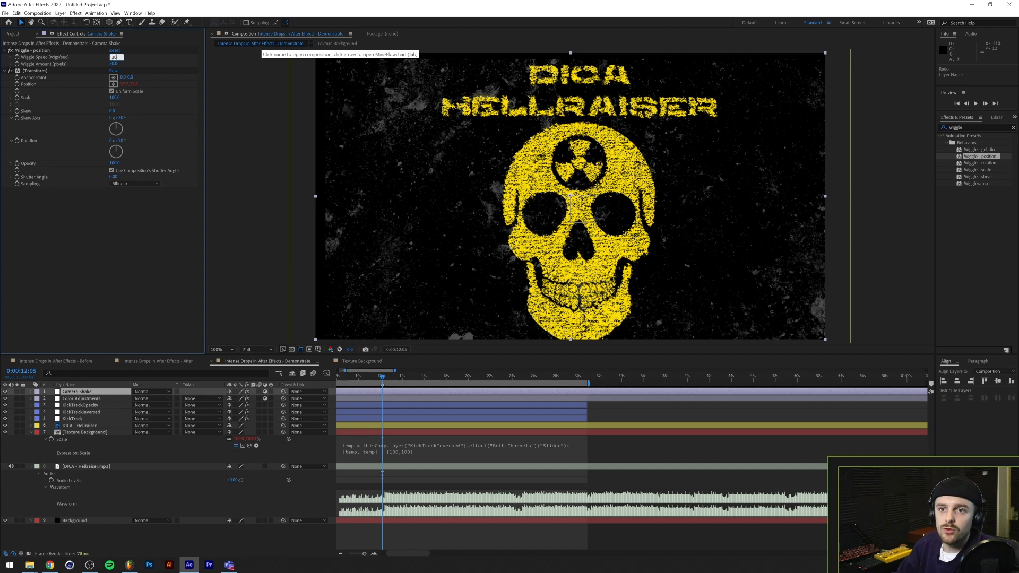
key("Tab")
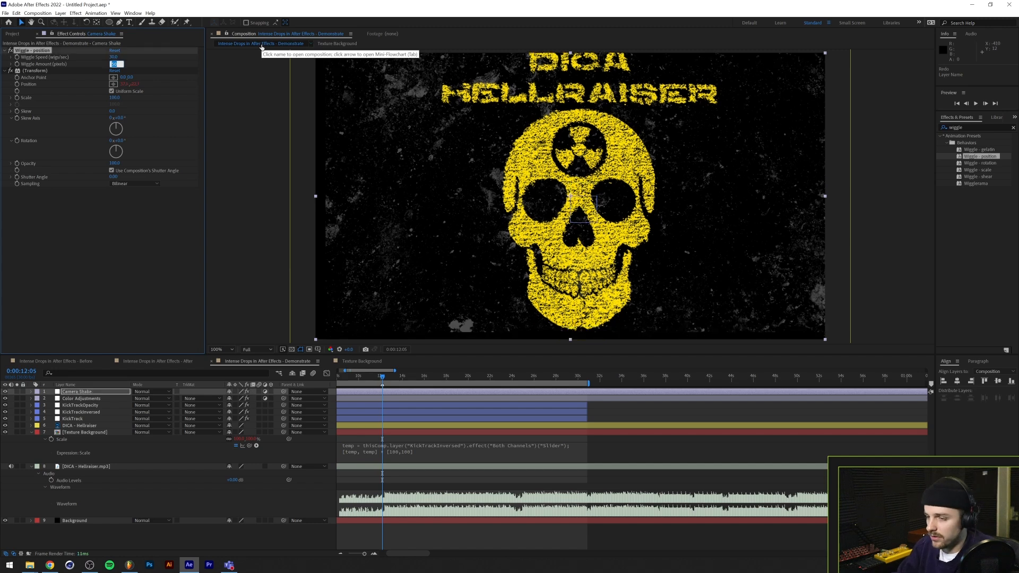
type("10")
key("Return")
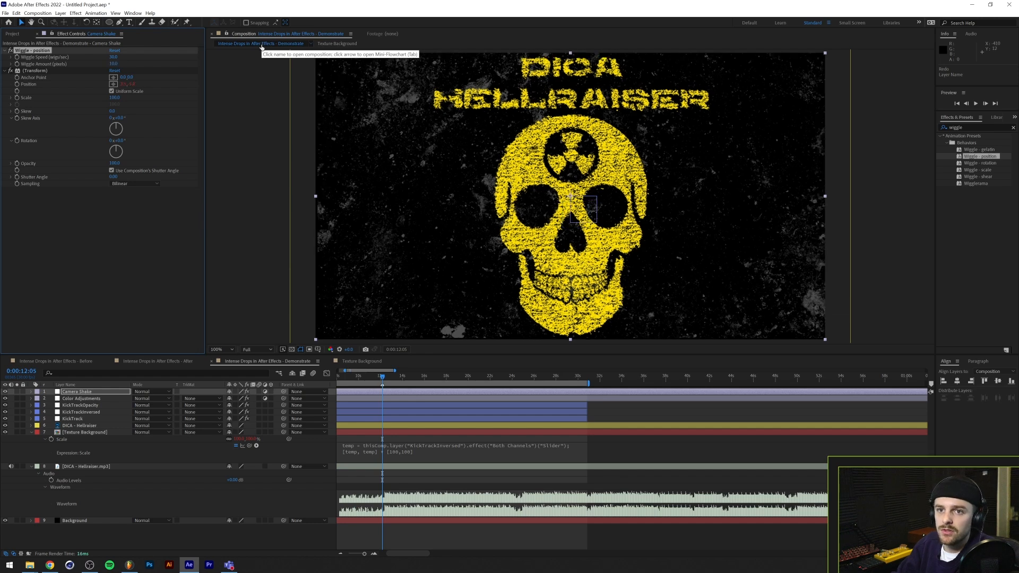
Add a separate Transform effect to the Camera Shake layer and set its Scale to 105
left_click(968, 127)
type("trans")
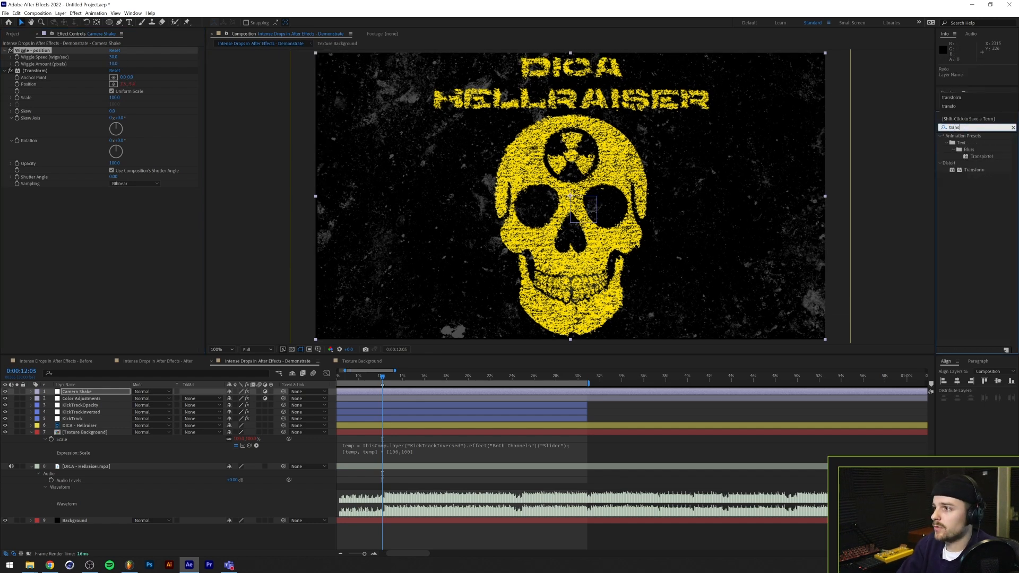
double_click(973, 169)
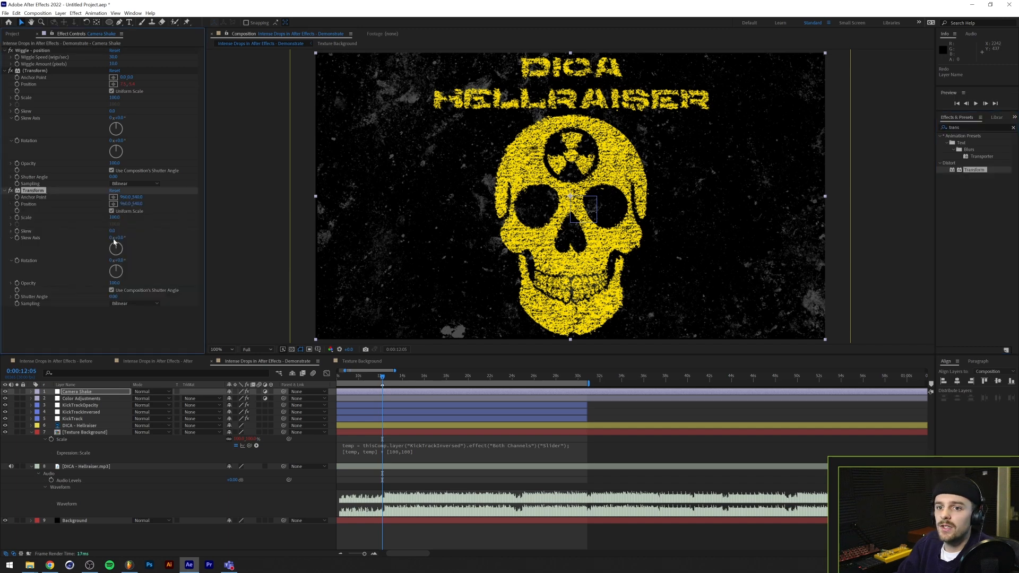
left_click(114, 217)
type("105")
key("Return")
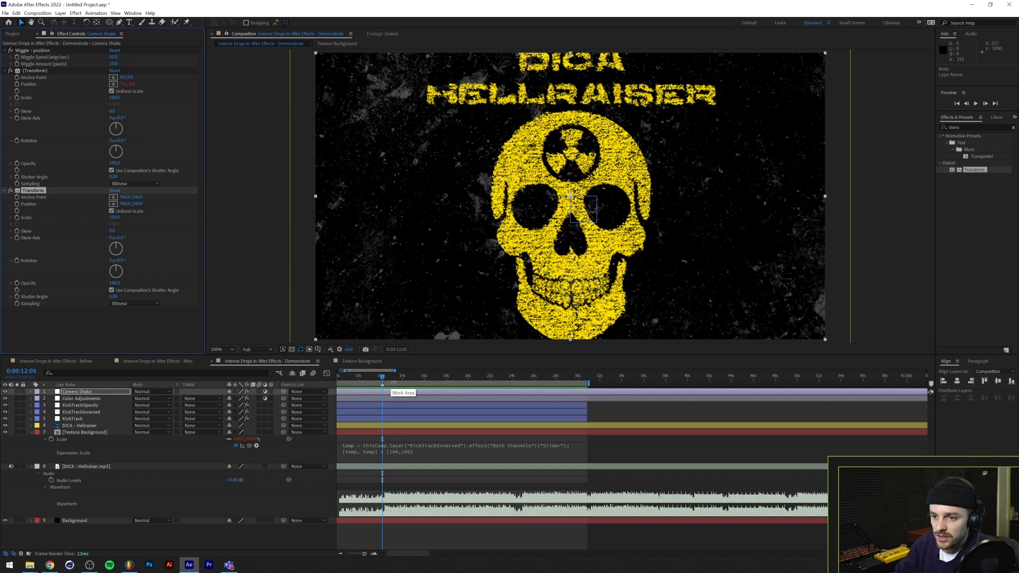
Trim the Camera Shake layer's start to the drop at 0:00:12:05 and preview the composition from 0:00:10:24
key("alt+bracketleft")
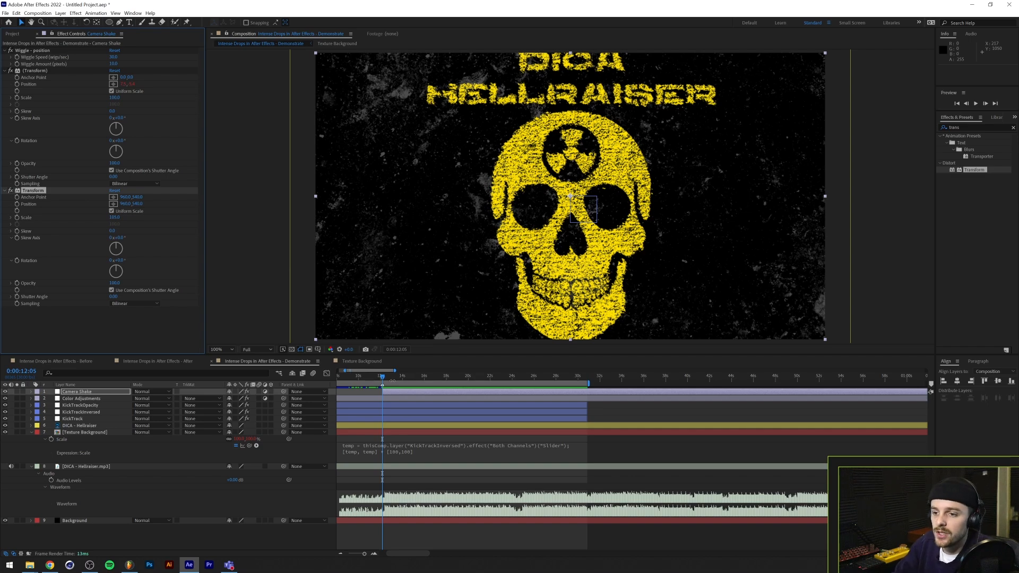
left_click_drag(378, 376, 461, 375)
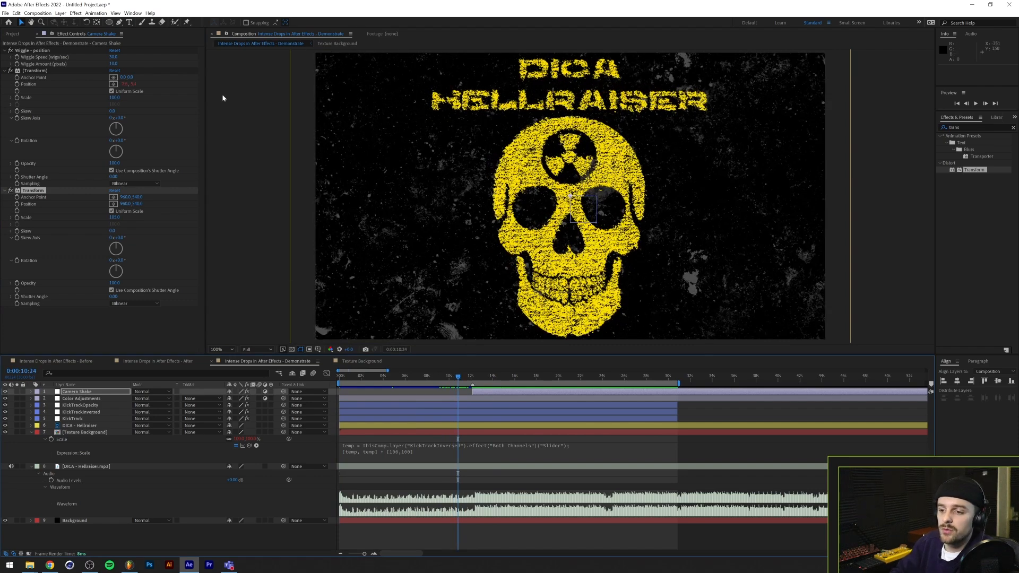
key("space")
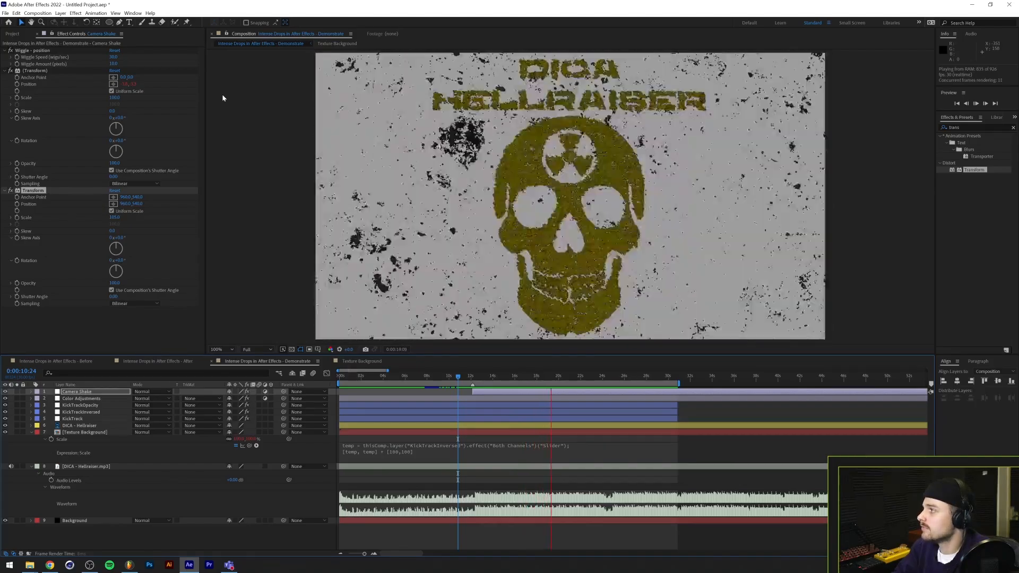
key("space")
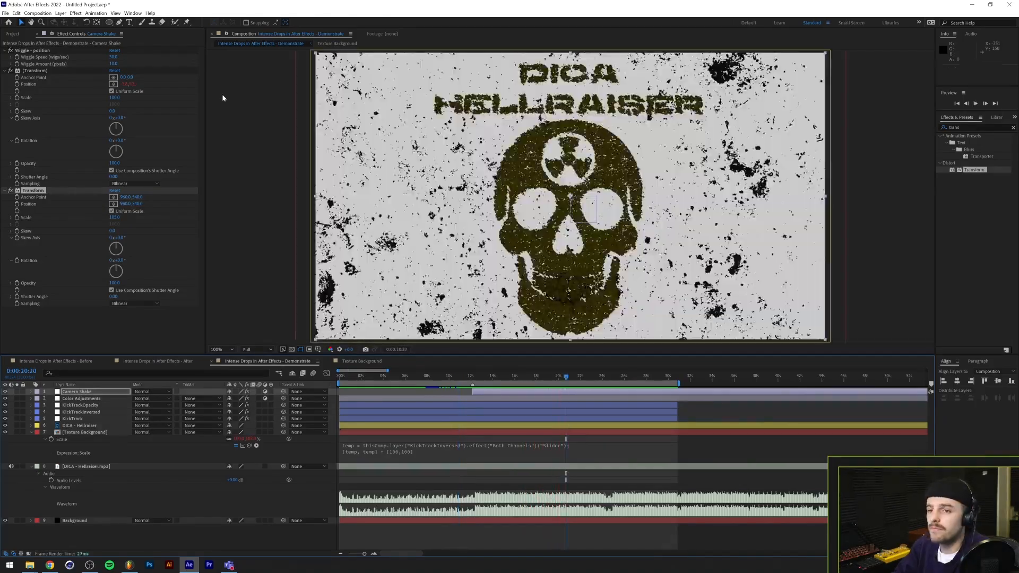